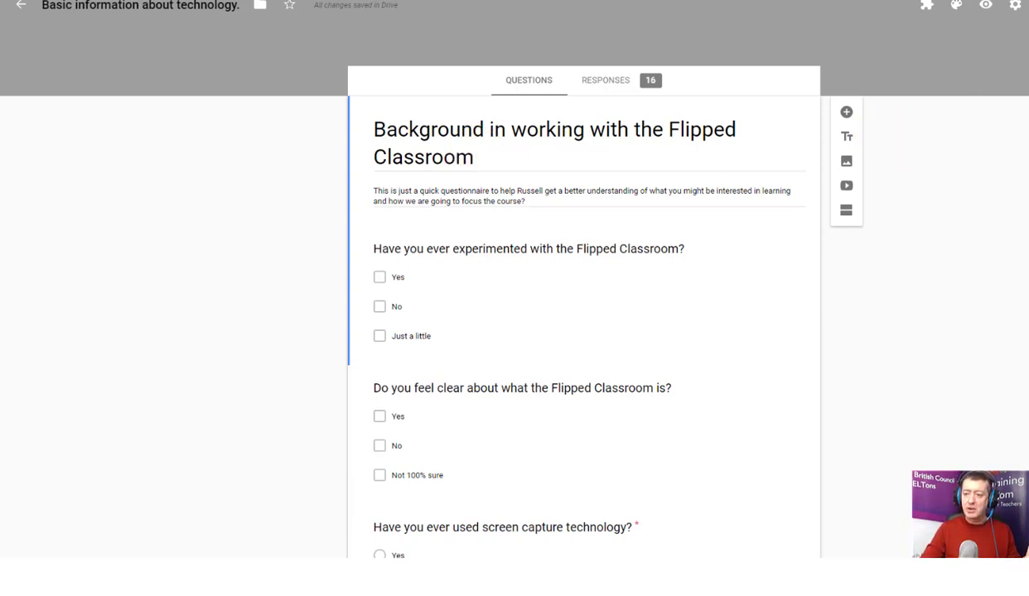
Look at the questionnaire's sending options, and review the summary charts of its responses down to the technology list question.
left_click(953, 57)
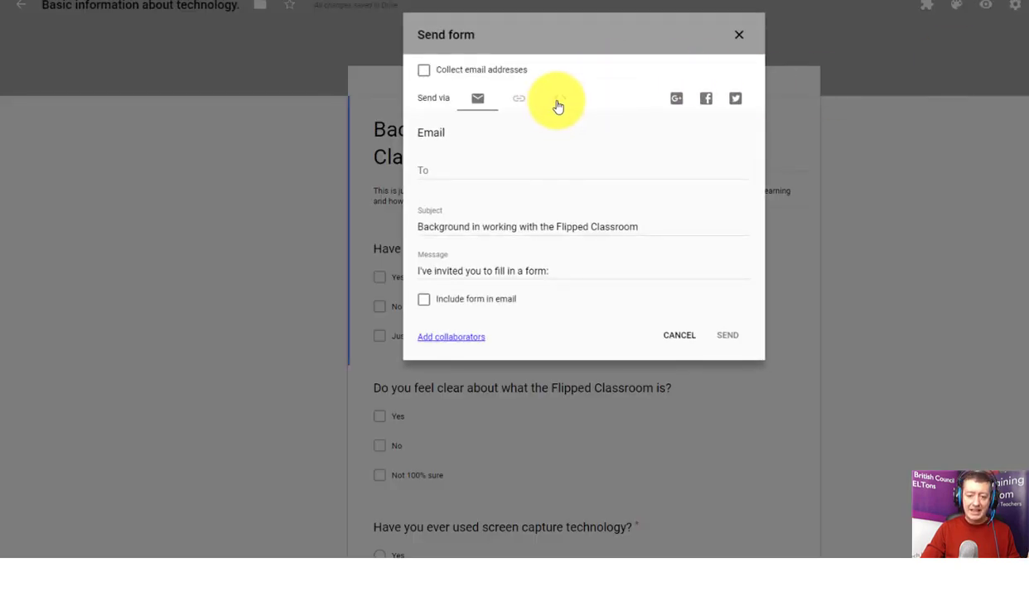
left_click(739, 34)
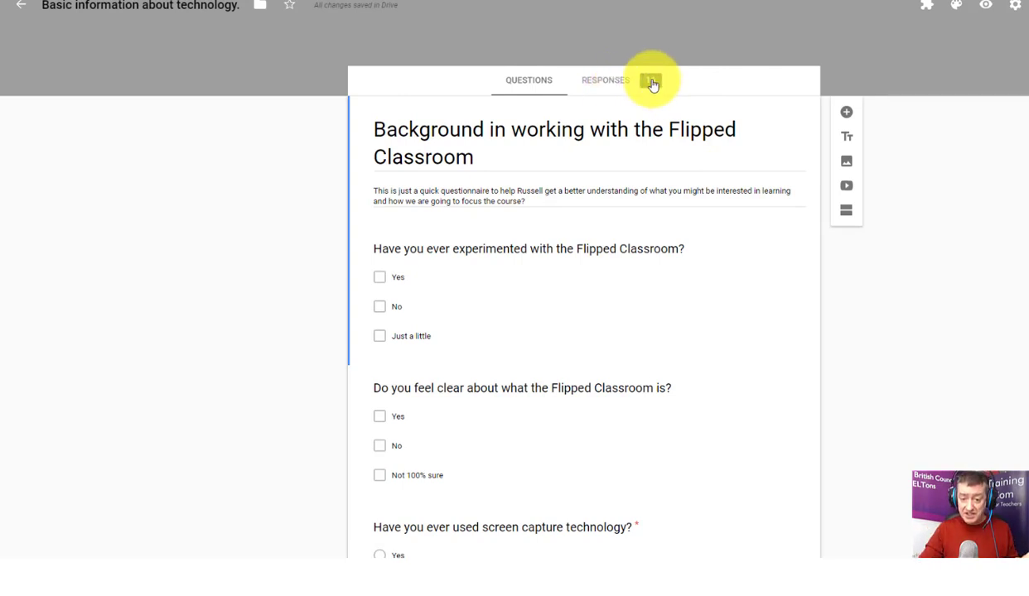
left_click(616, 85)
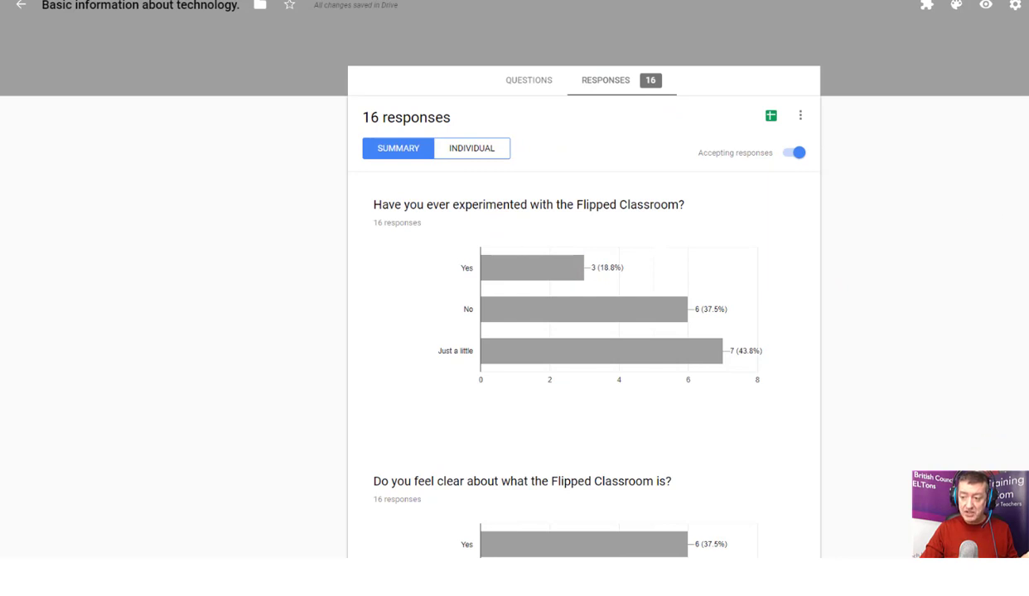
scroll(580, 332, "down", 5)
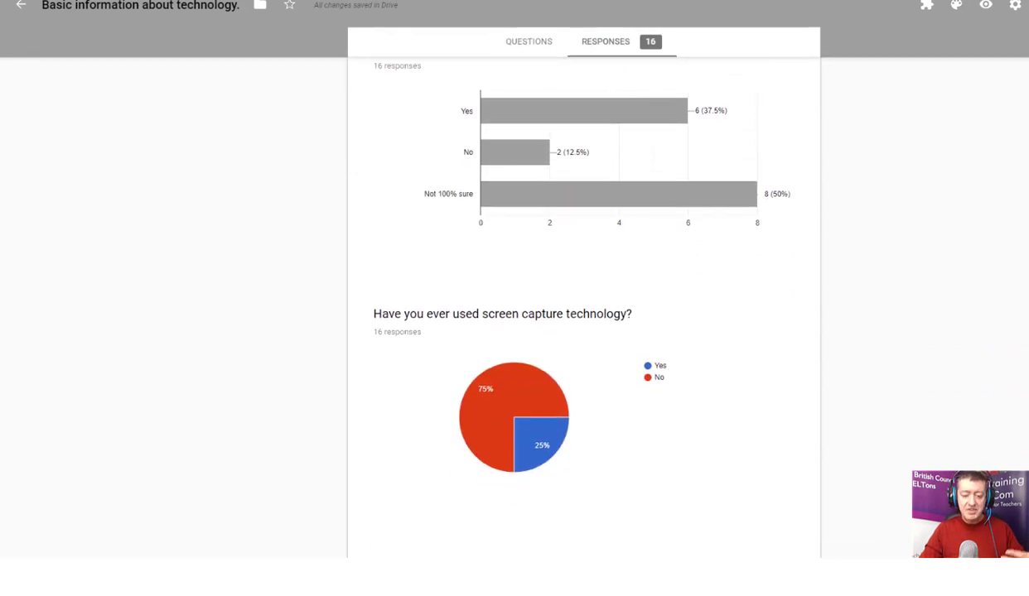
scroll(580, 332, "down", 6)
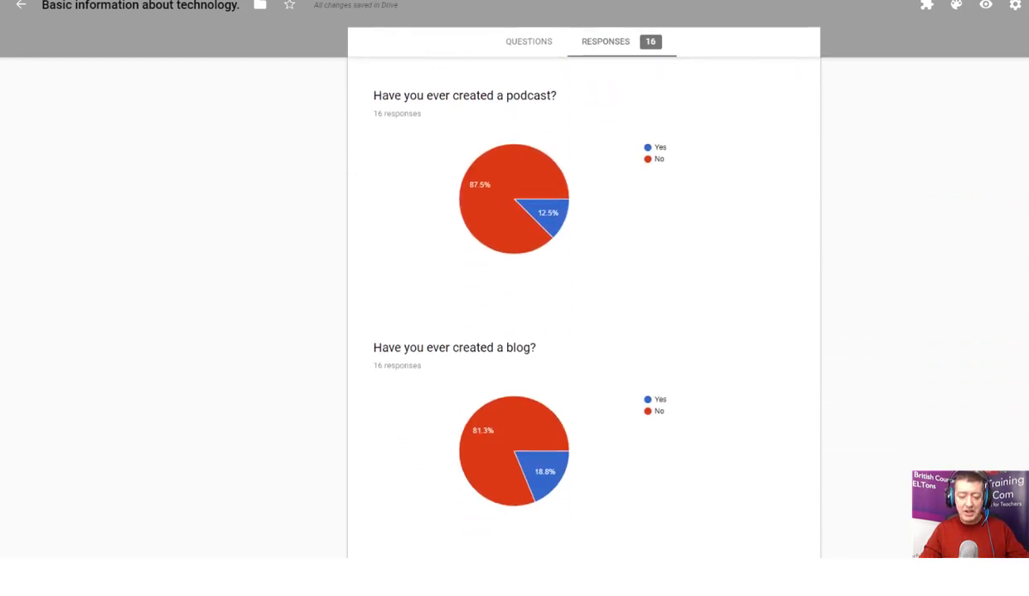
scroll(580, 332, "down", 14)
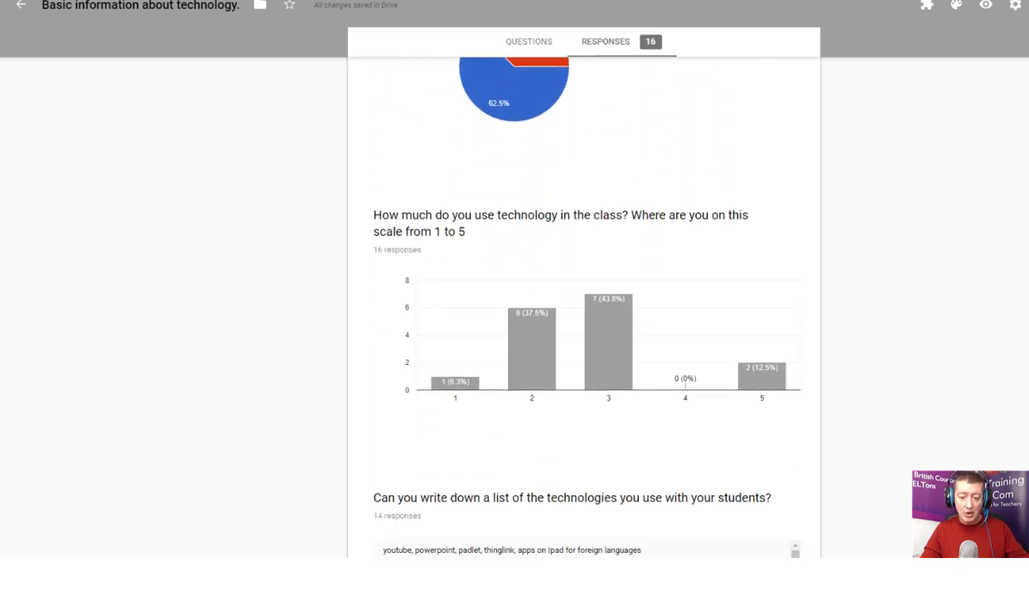
scroll(580, 332, "down", 3)
scroll(580, 332, "up", 20)
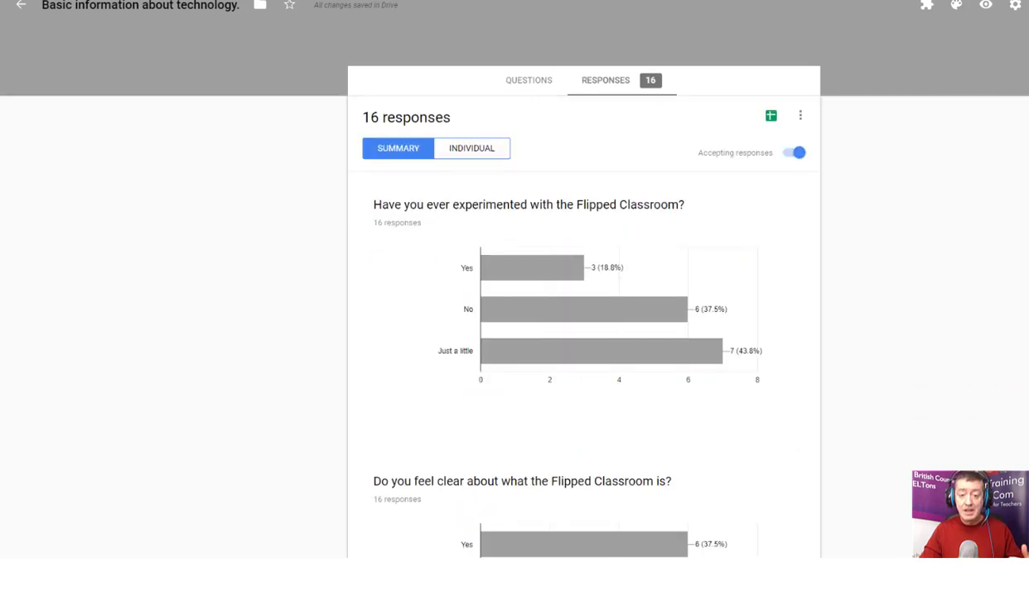
left_click(529, 85)
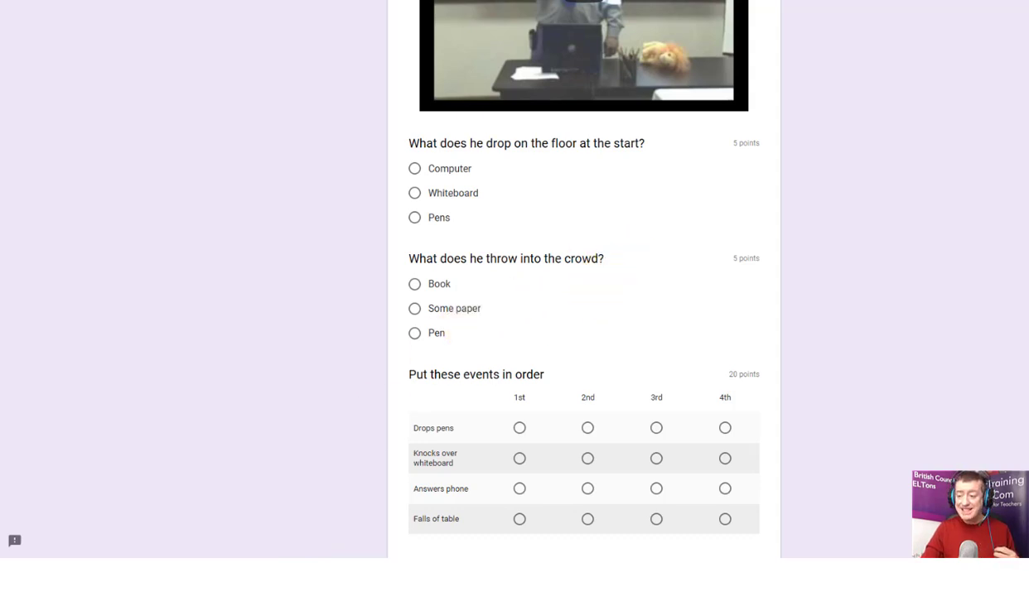
Answer the video quiz's first two questions with Pens for the dropped item and Book for the thrown item.
scroll(583, 273, "up", 3)
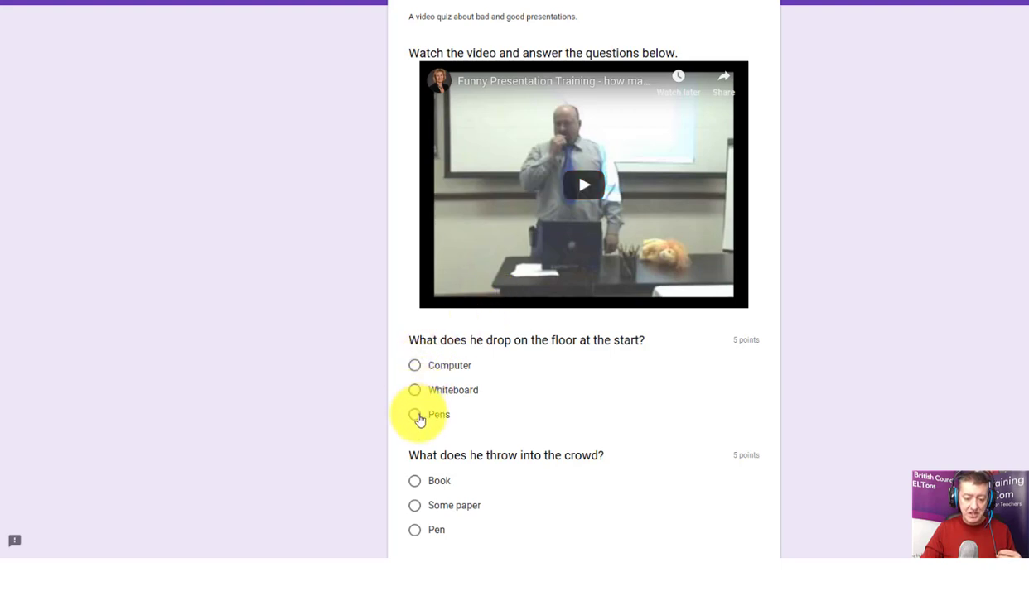
left_click(418, 416)
left_click(415, 481)
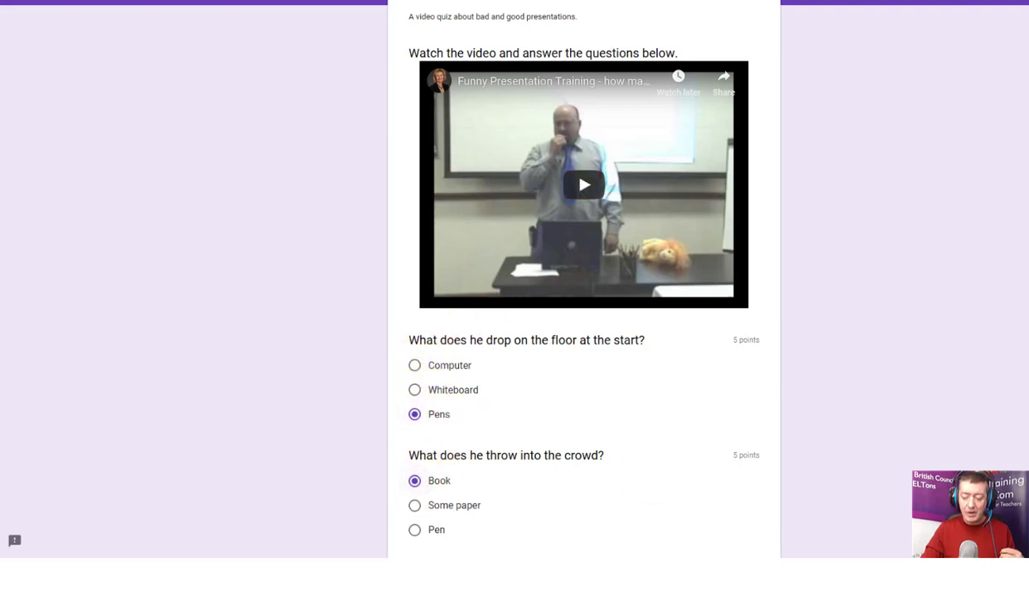
Mark all four events as 4th in the event-ordering grid and submit the quiz.
scroll(788, 268, "down", 1)
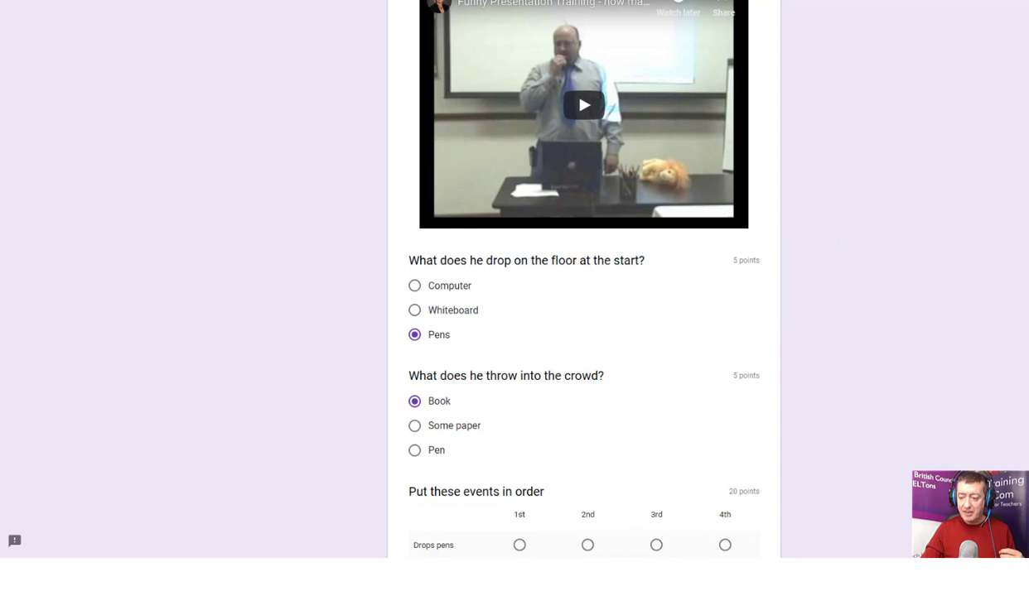
scroll(845, 340, "down", 3)
left_click(725, 326)
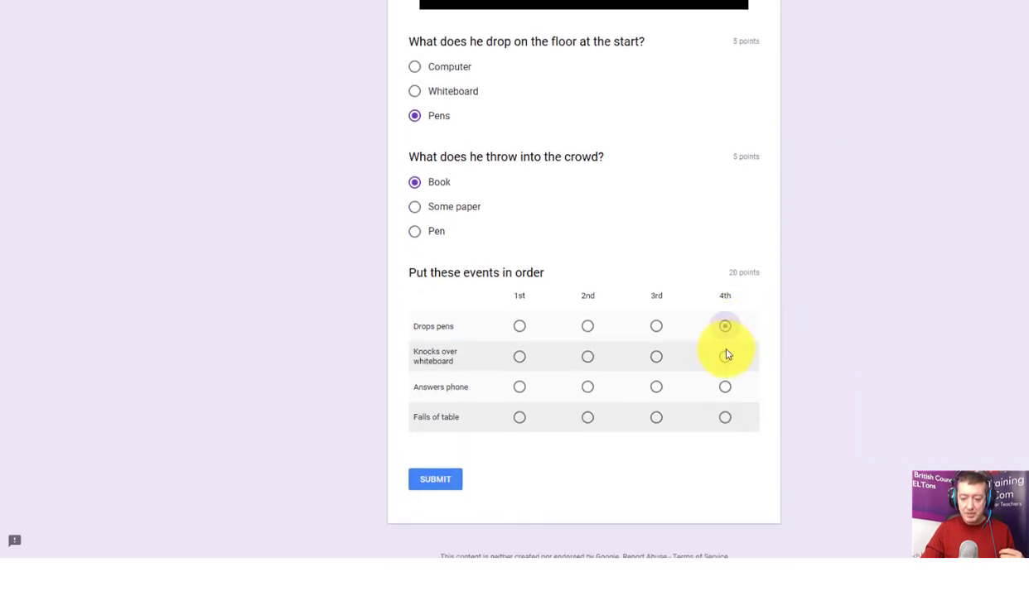
left_click(725, 357)
left_click(725, 387)
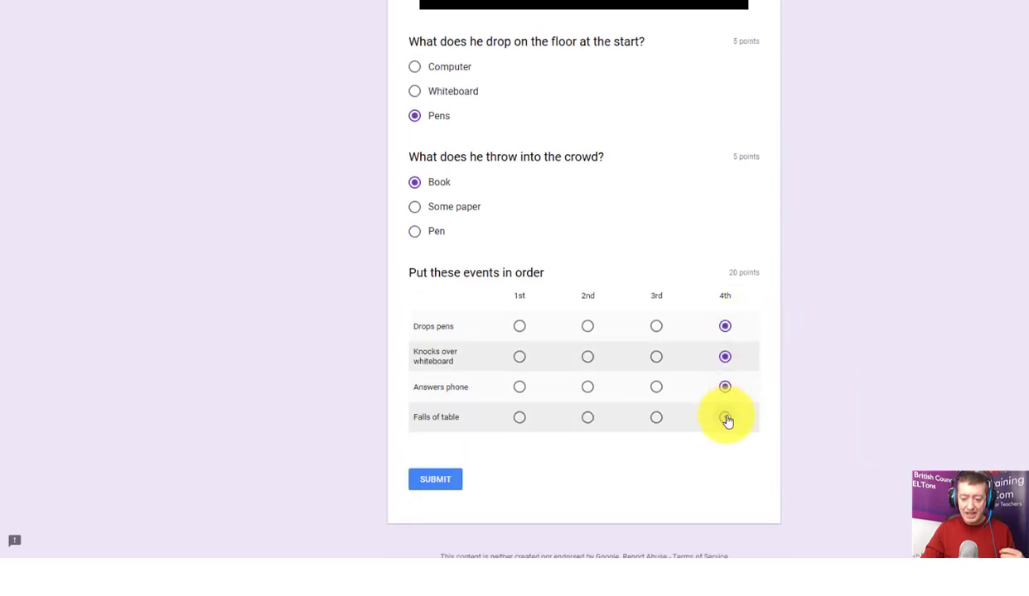
left_click(725, 417)
left_click(424, 486)
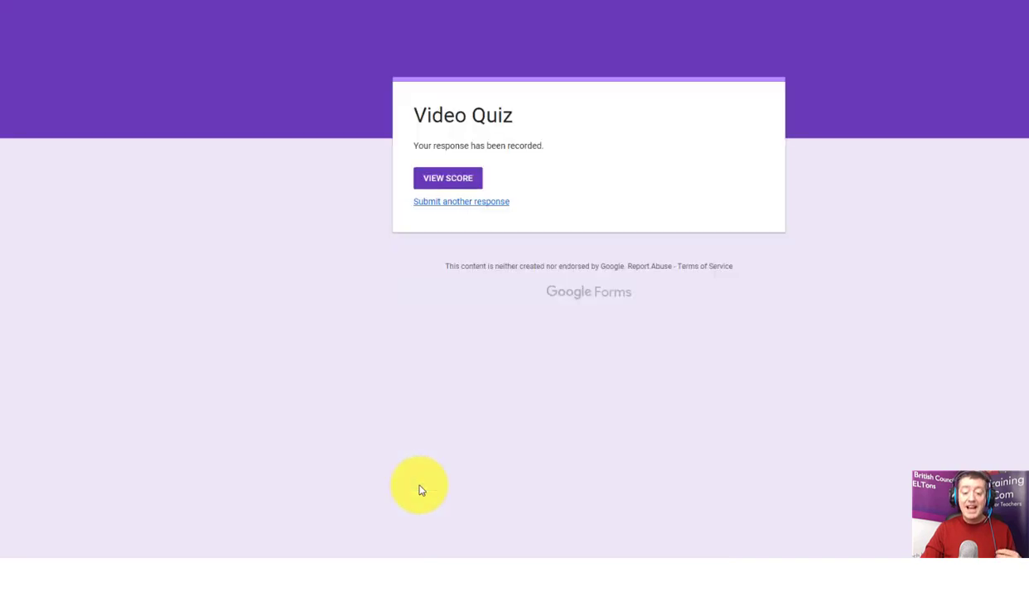
View the submitted quiz's score with the feedback on each question, and open the responses of the Video Quiz form.
left_click(444, 183)
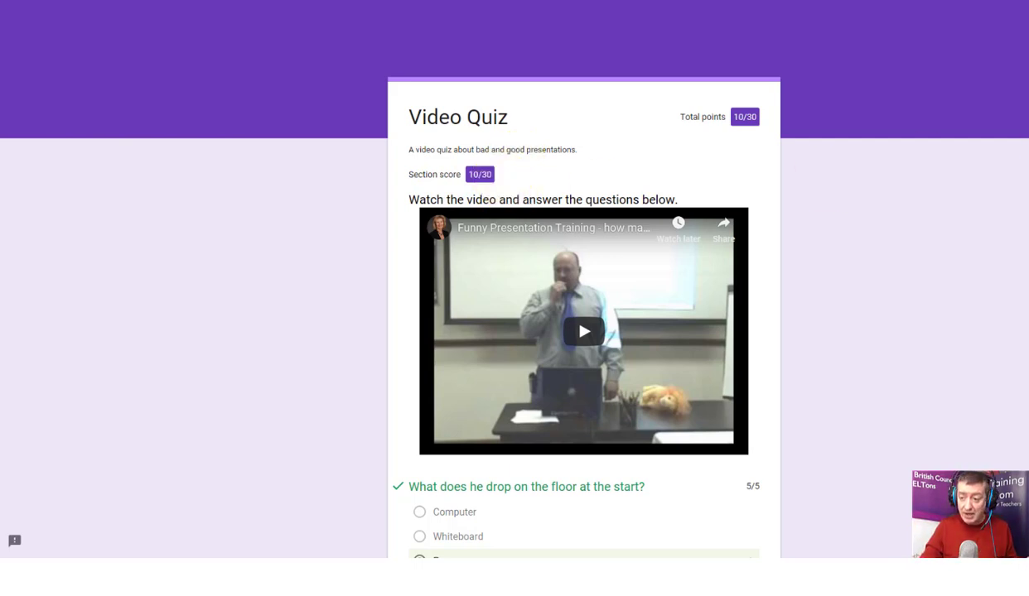
scroll(668, 214, "down", 3)
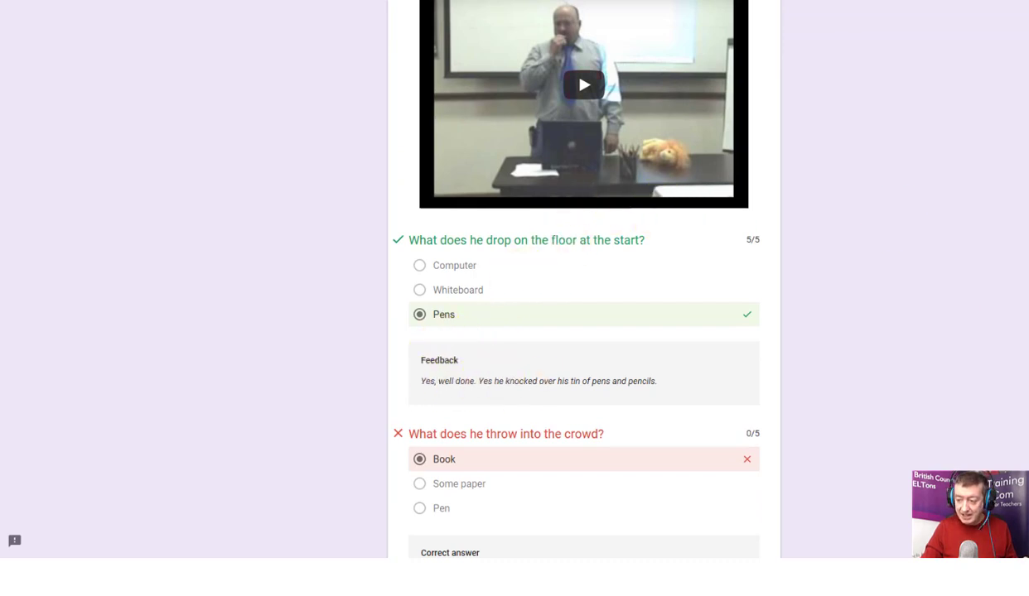
scroll(583, 298, "down", 2)
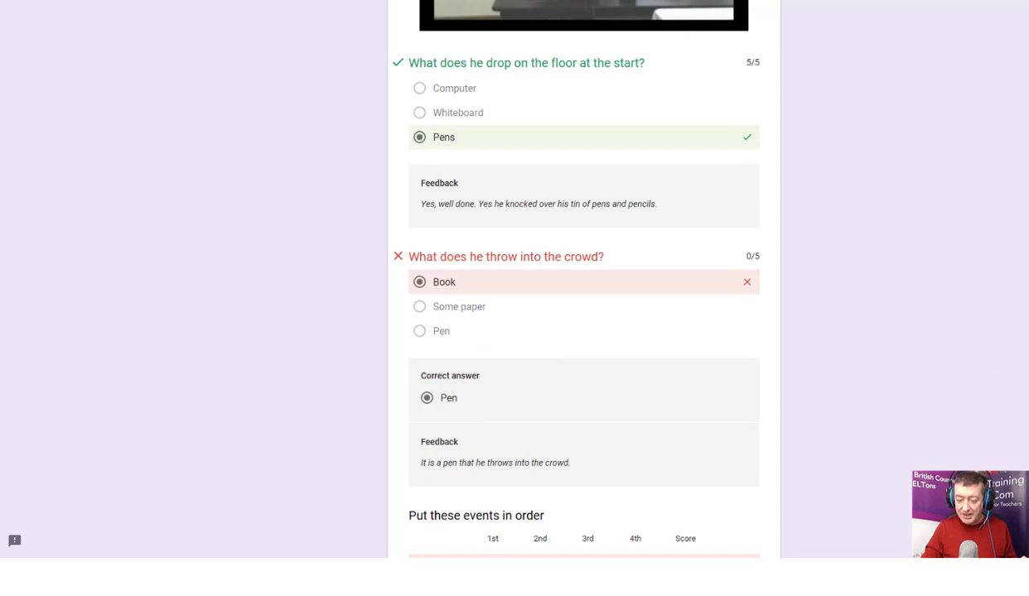
scroll(583, 298, "down", 3)
key("Home")
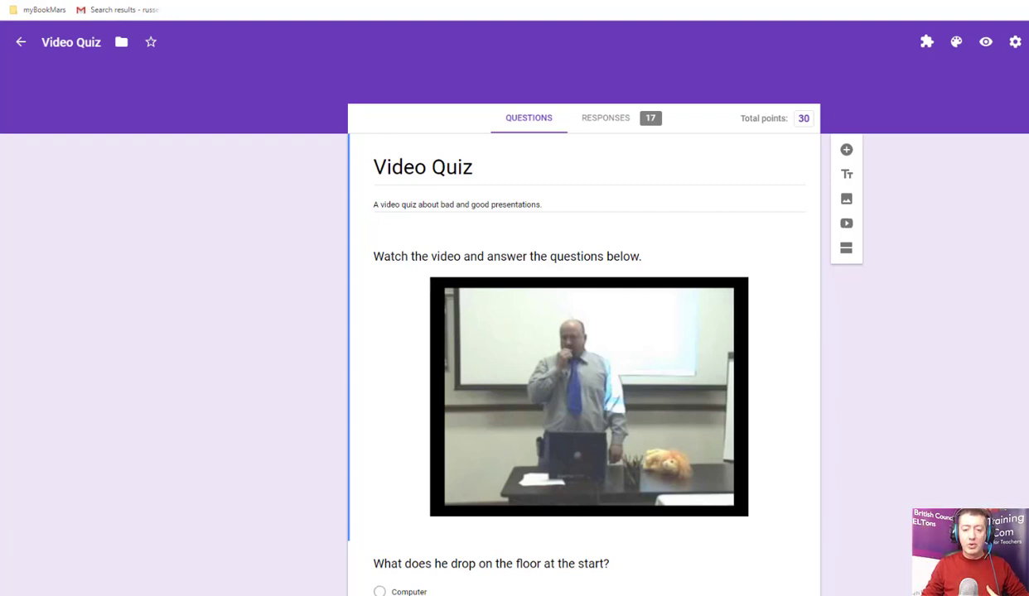
left_click(604, 120)
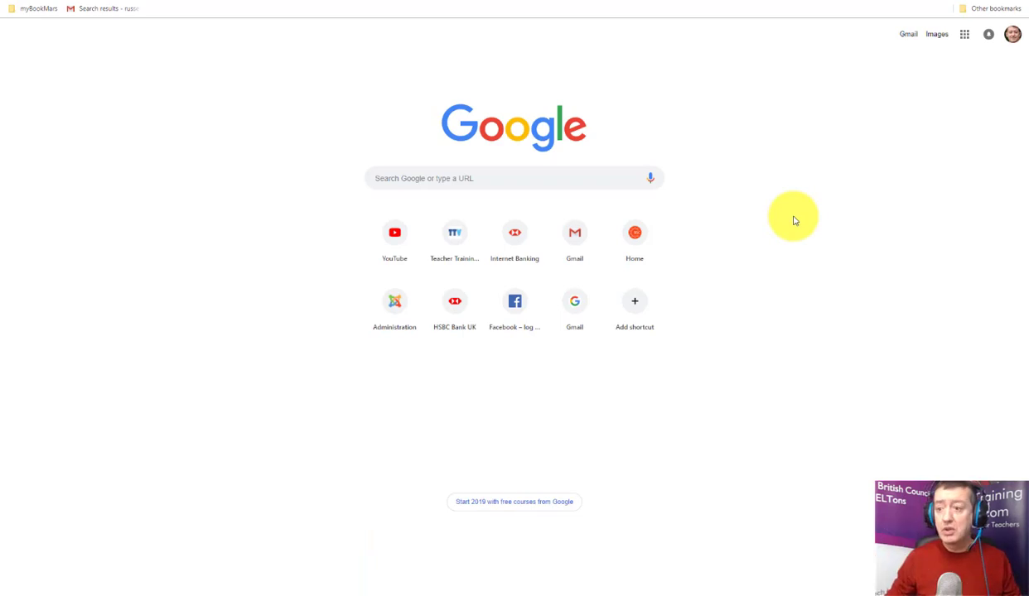
Switch to Google Drive and create a new blank Google Form.
left_click(965, 35)
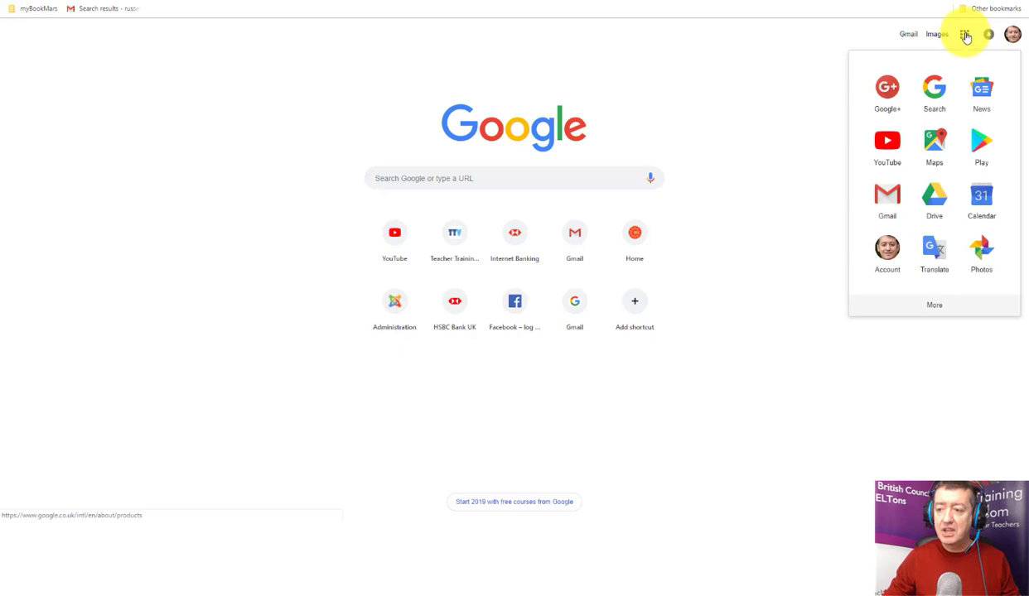
left_click(934, 199)
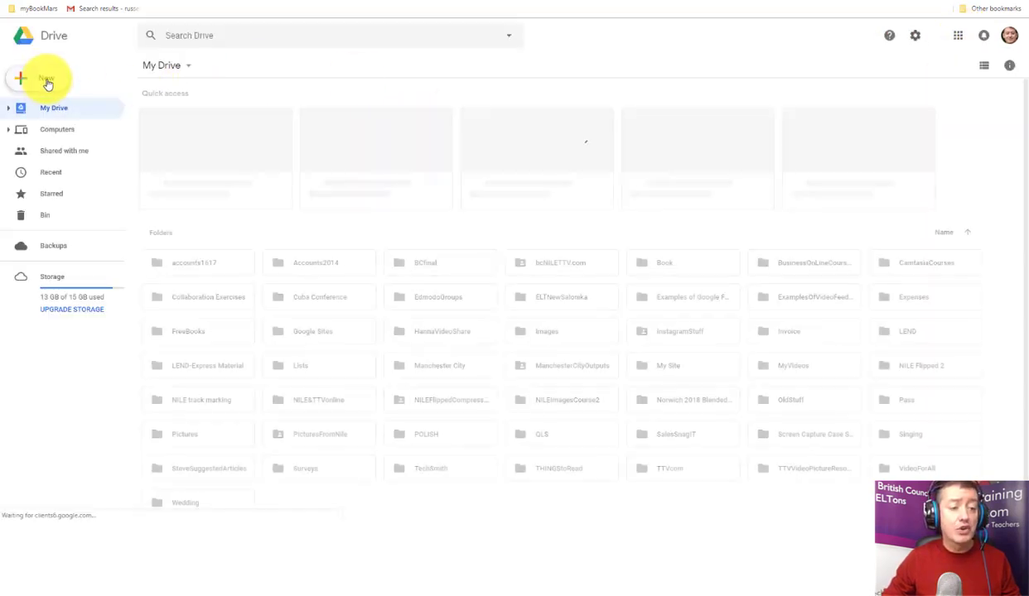
left_click(48, 82)
mouse_move(54, 207)
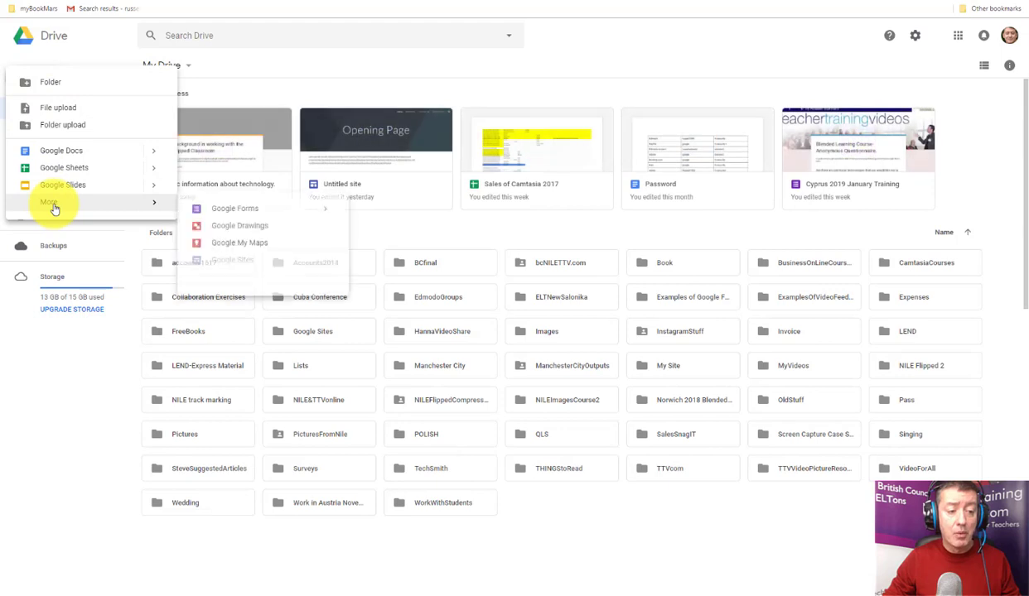
left_click(249, 212)
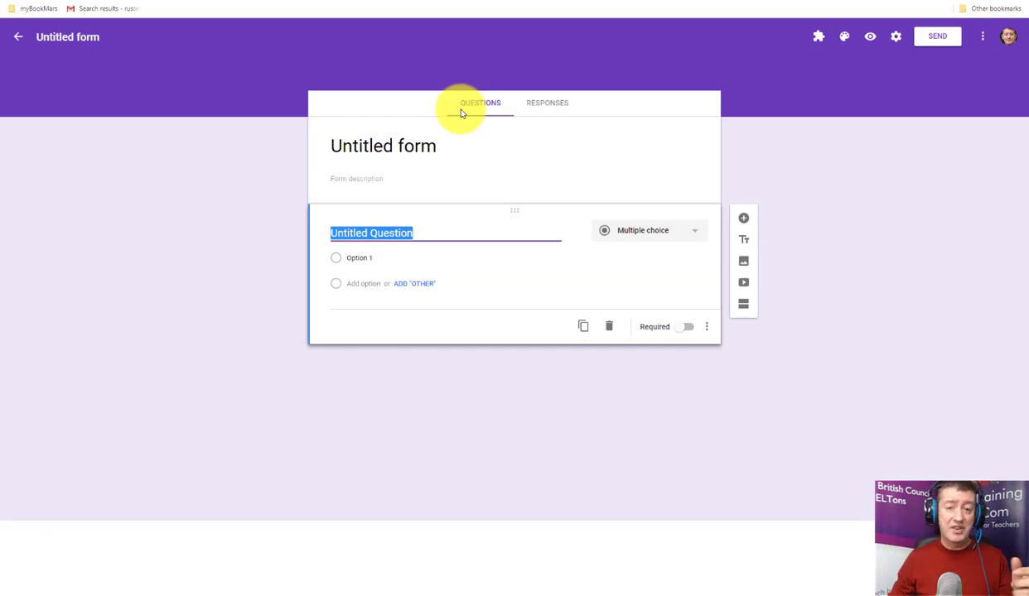
Make the form a quiz with marks released immediately after each submission, and save the settings.
left_click(896, 38)
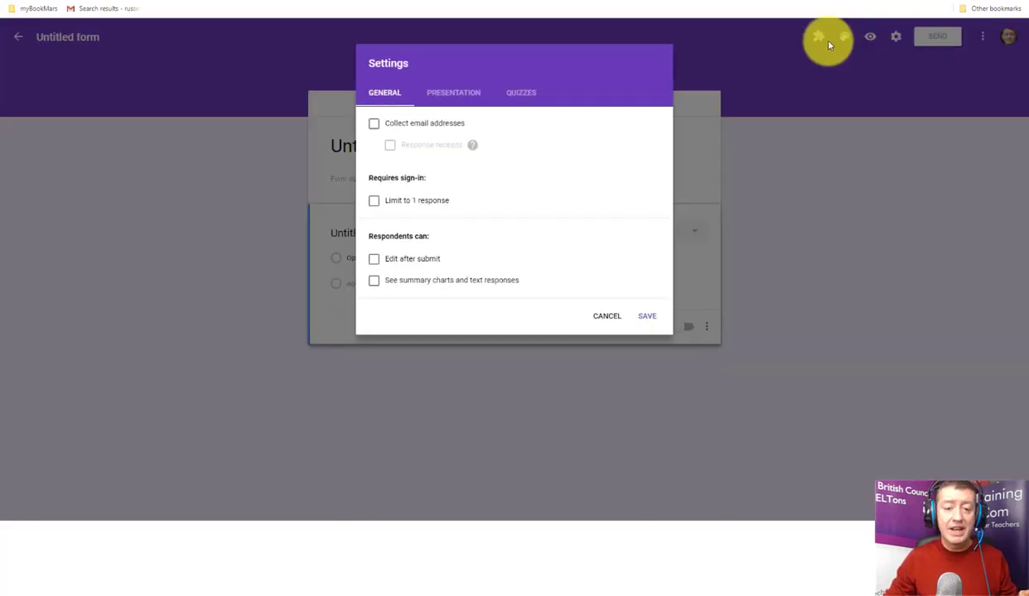
left_click(527, 93)
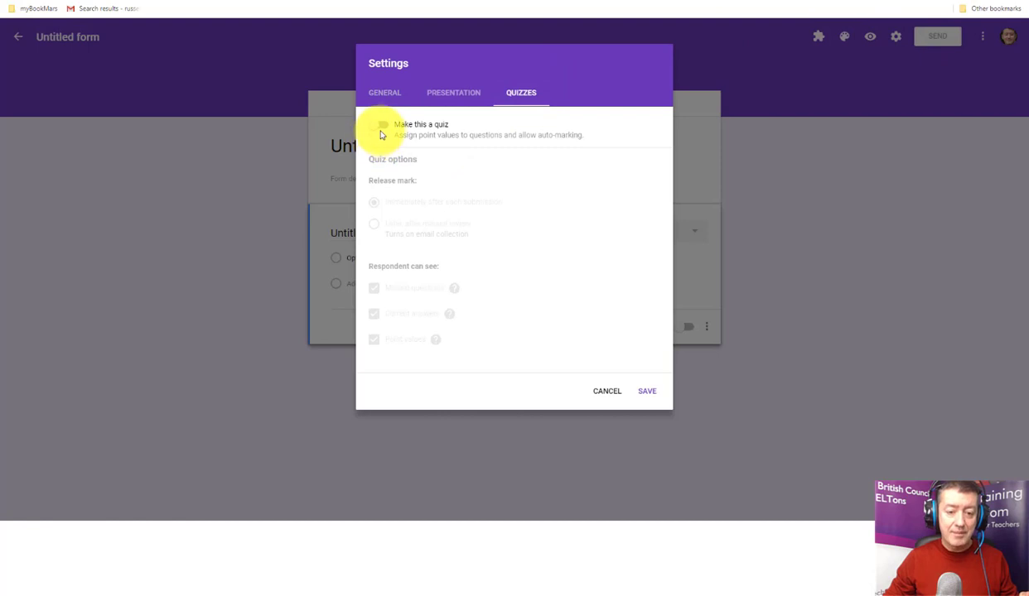
left_click(383, 126)
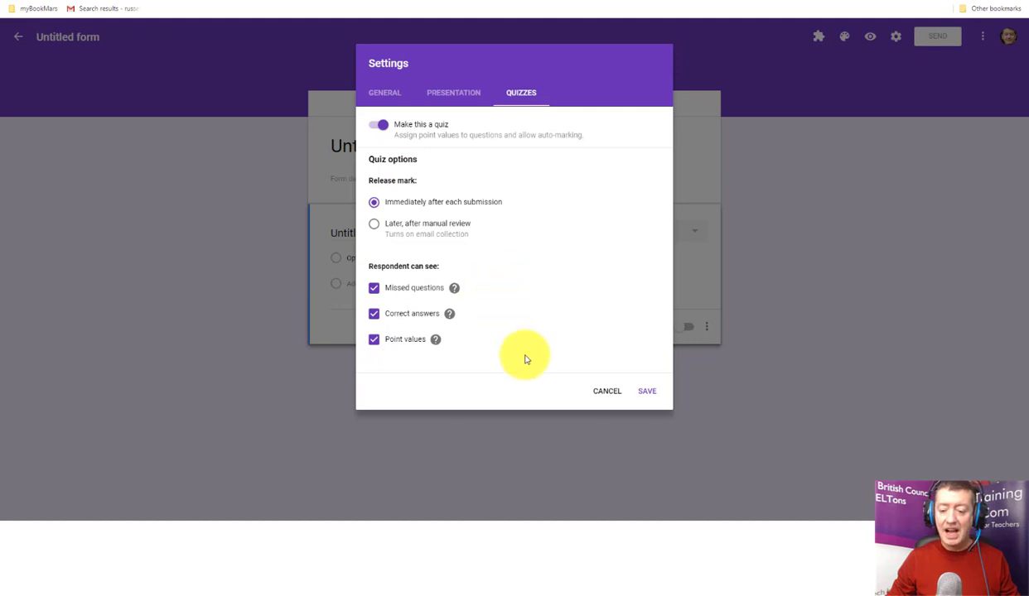
left_click(640, 393)
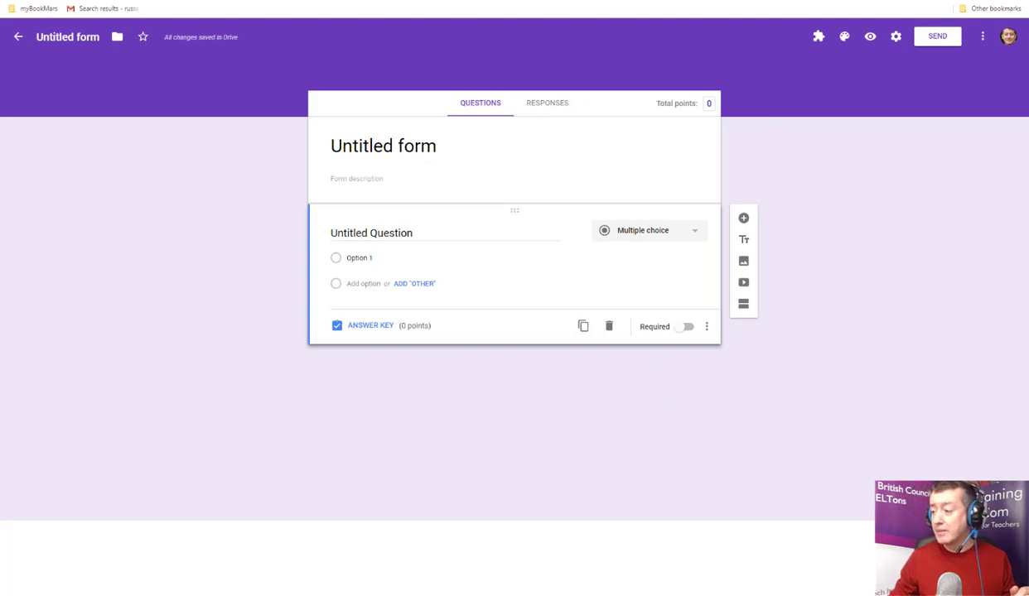
Title the form "Video Quiz 2" and apply the same name to its file.
left_click(433, 146)
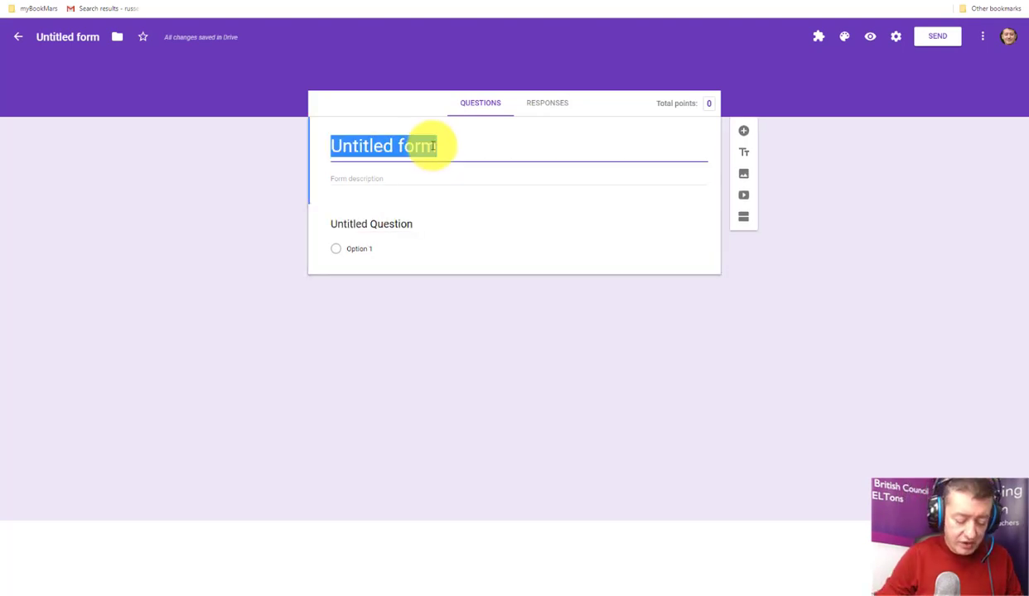
type("Vide")
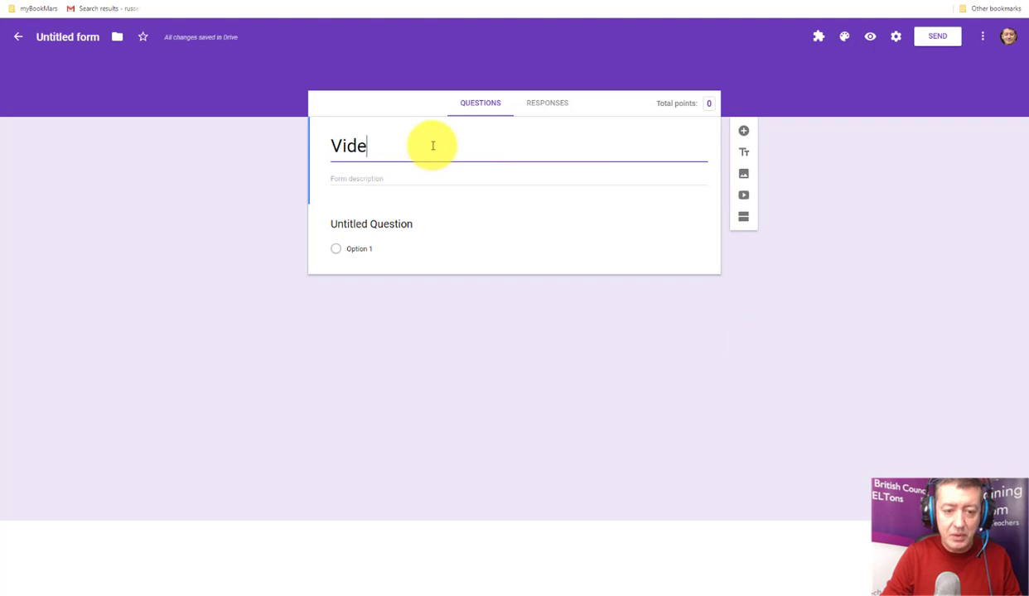
type("o Quiz 2")
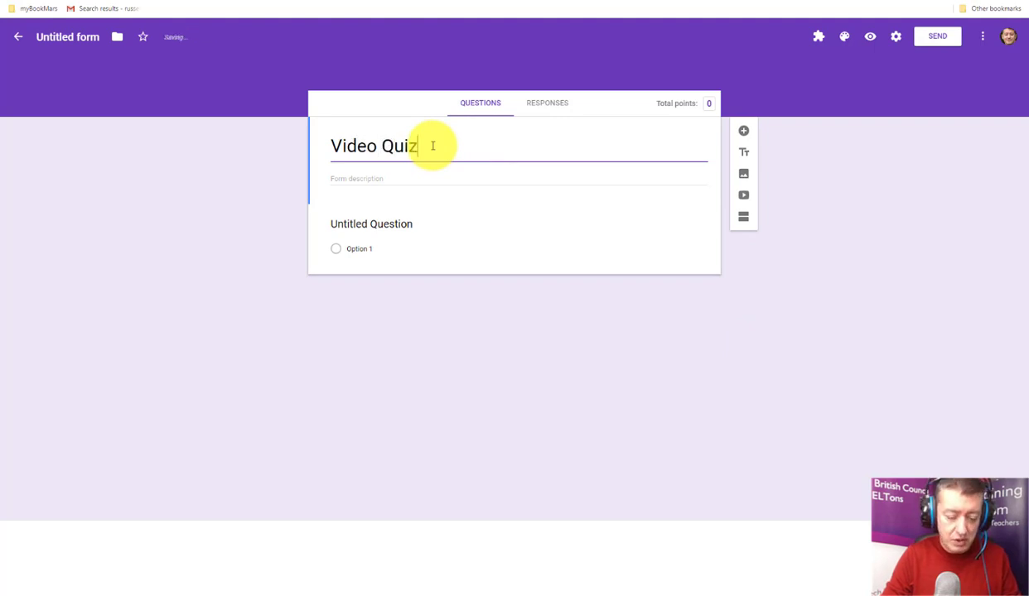
left_click(65, 35)
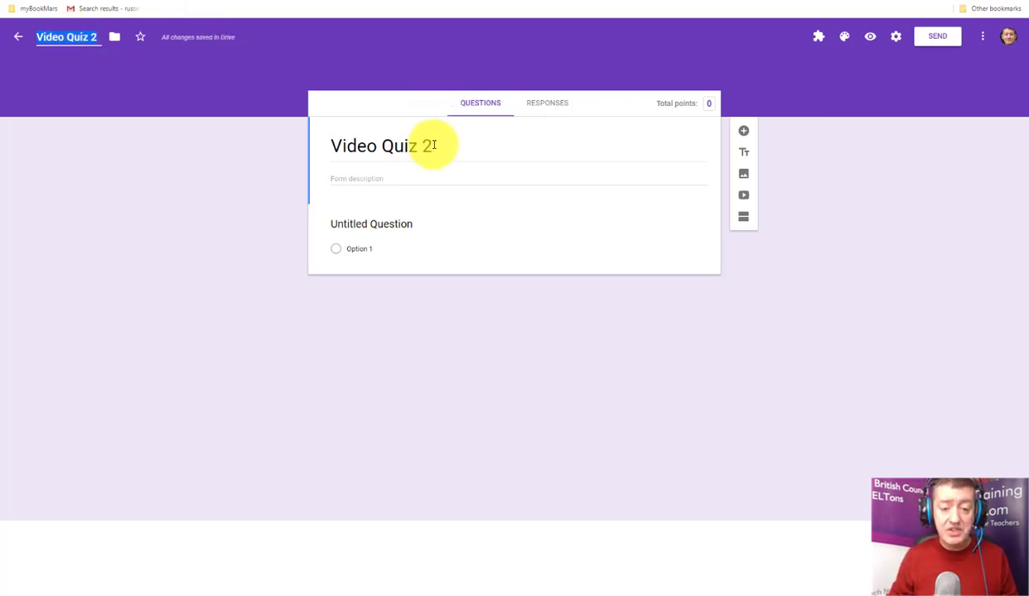
left_click_drag(431, 145, 351, 108)
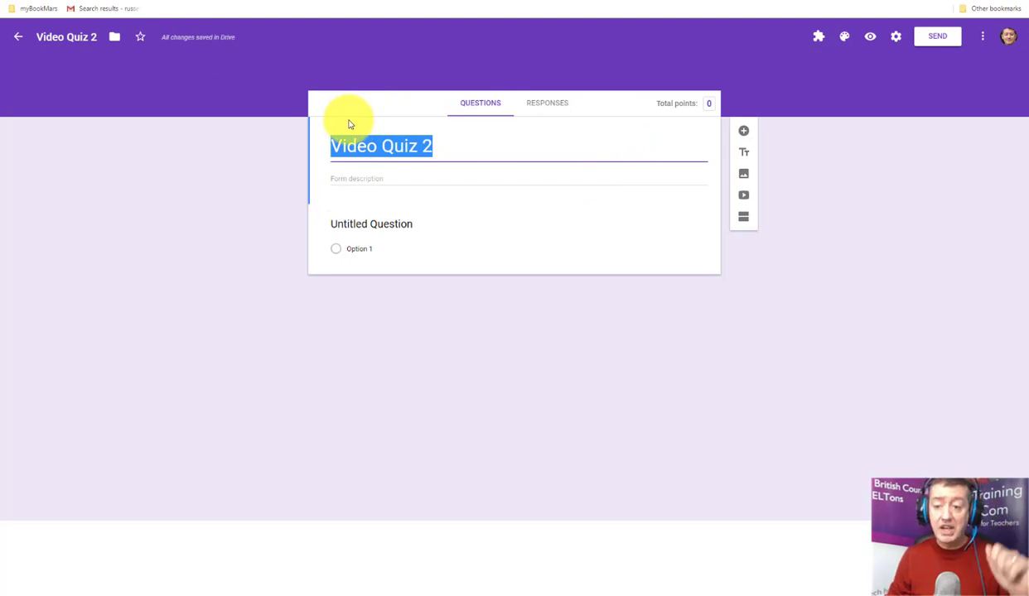
Insert the YouTube video "Funny Presentation Training - how many errors can you find?" by searching for "Funny presentation".
left_click(743, 199)
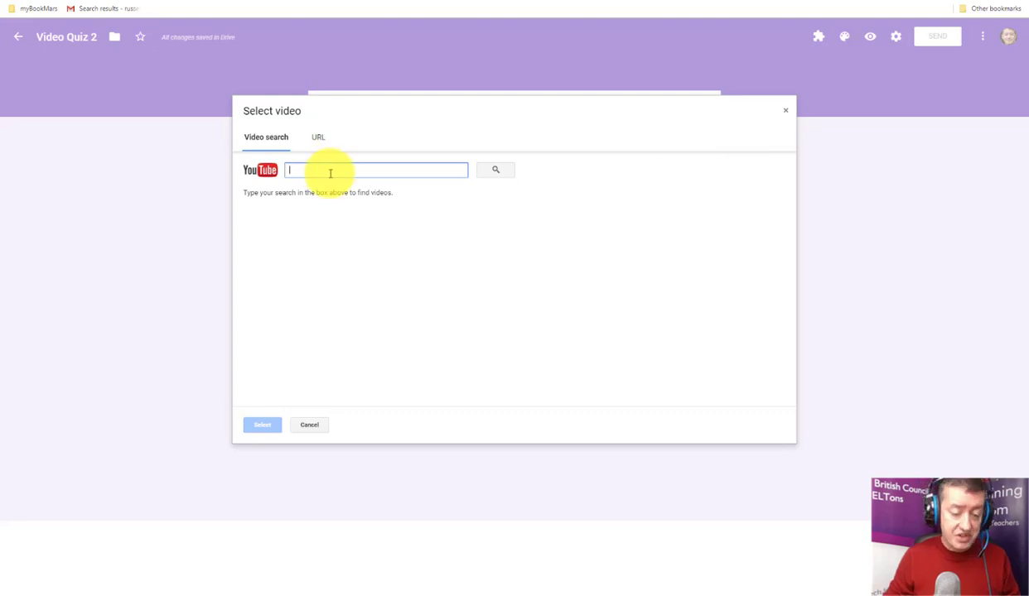
type("Funny presentation")
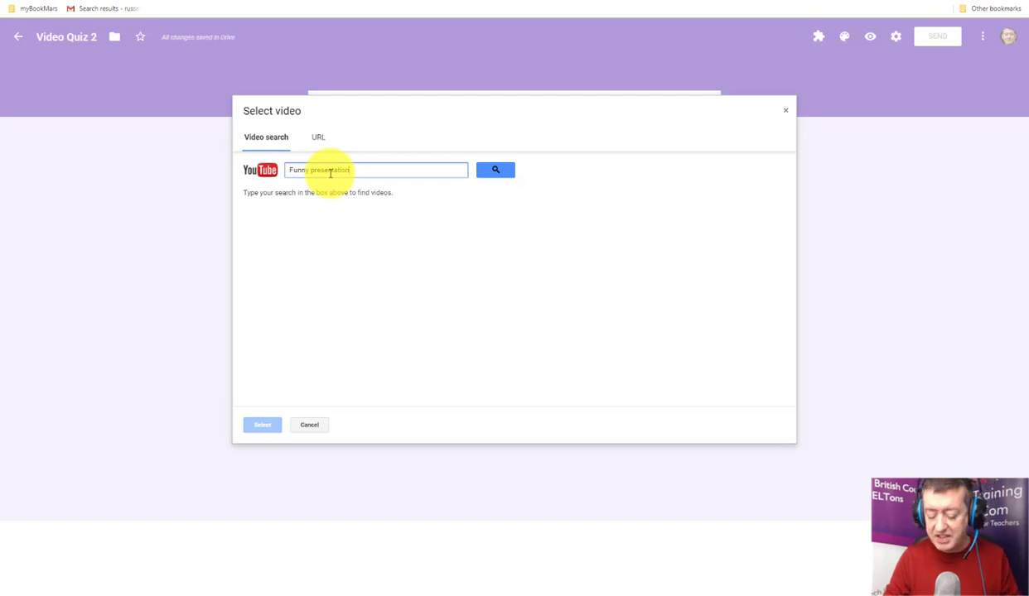
key("Return")
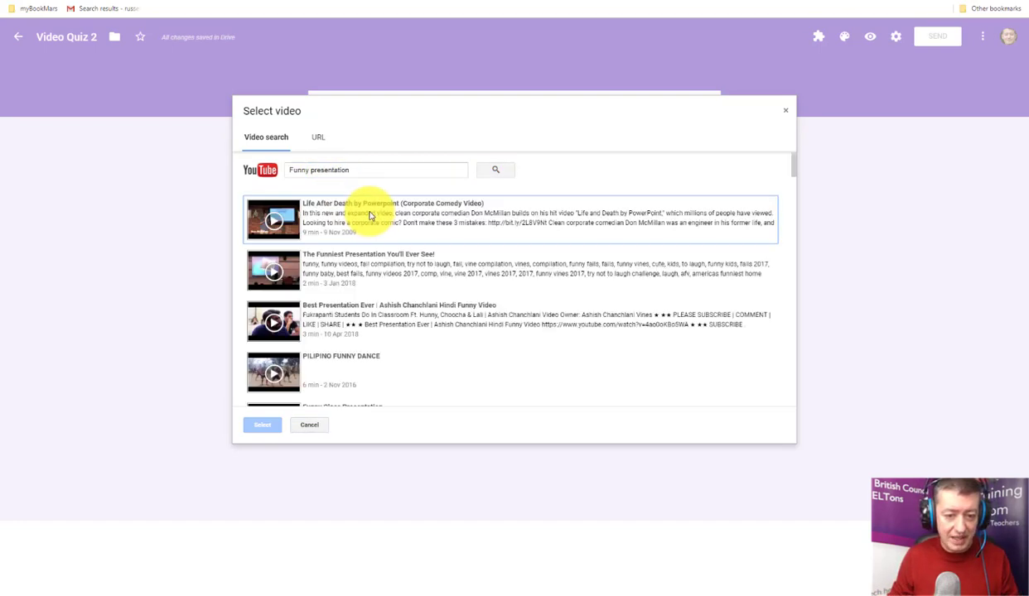
left_click_drag(793, 174, 795, 226)
left_click(277, 283)
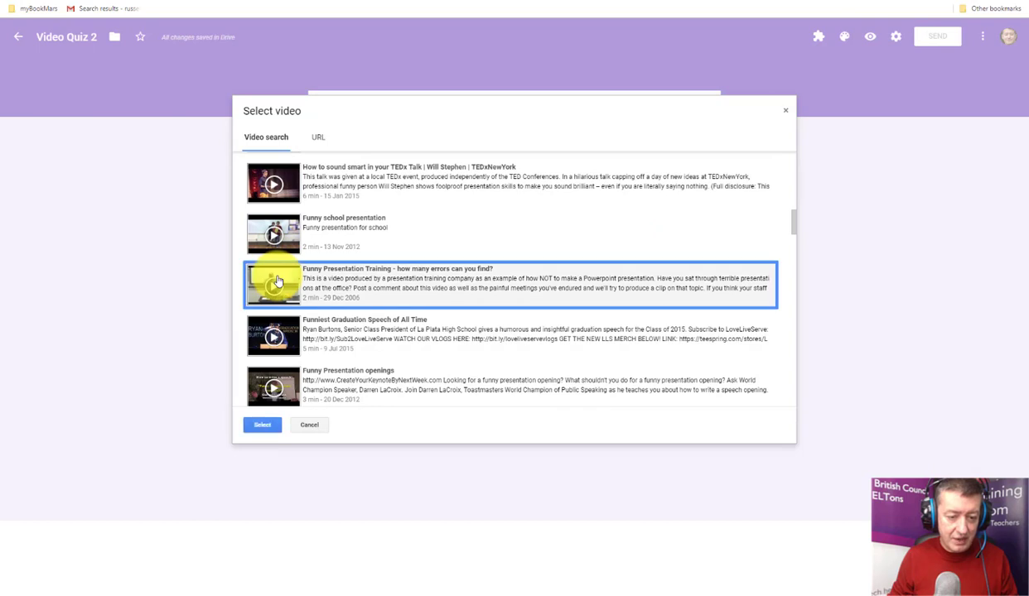
left_click(263, 426)
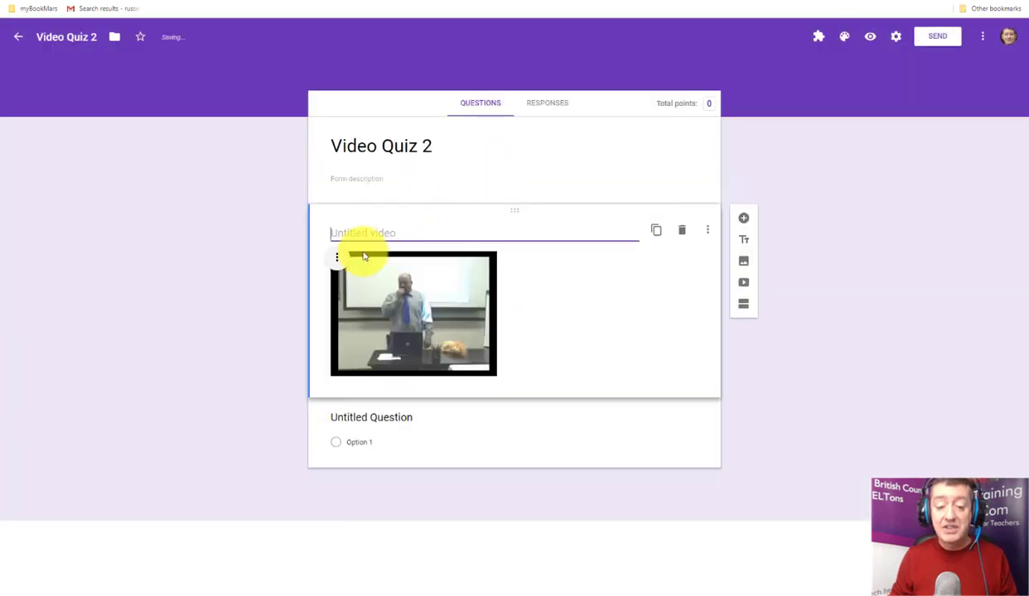
Centre-align the inserted video and enlarge it to about one and a half times its width.
left_click(337, 260)
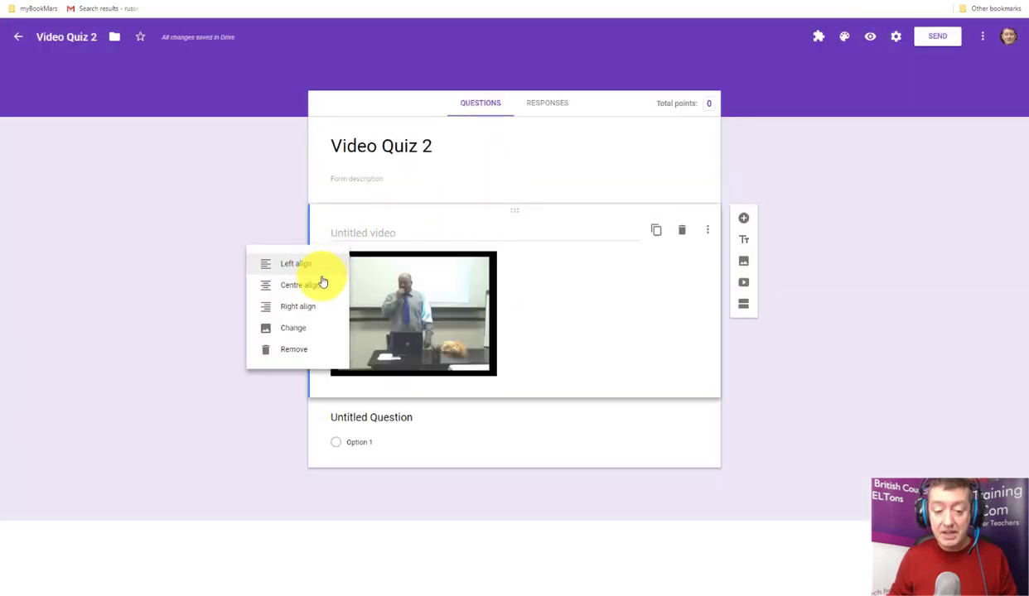
left_click(296, 294)
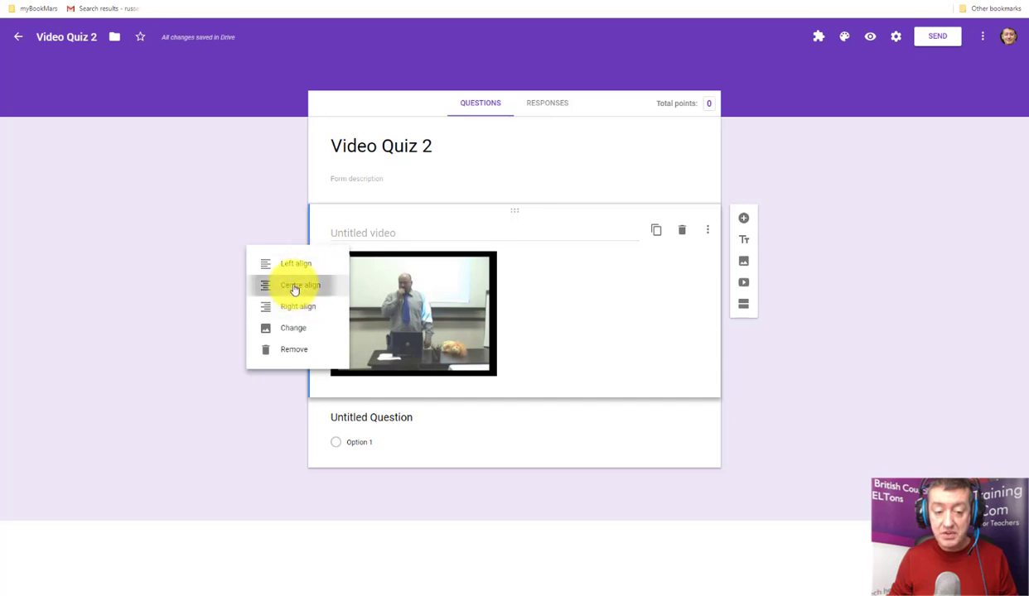
left_click(566, 352)
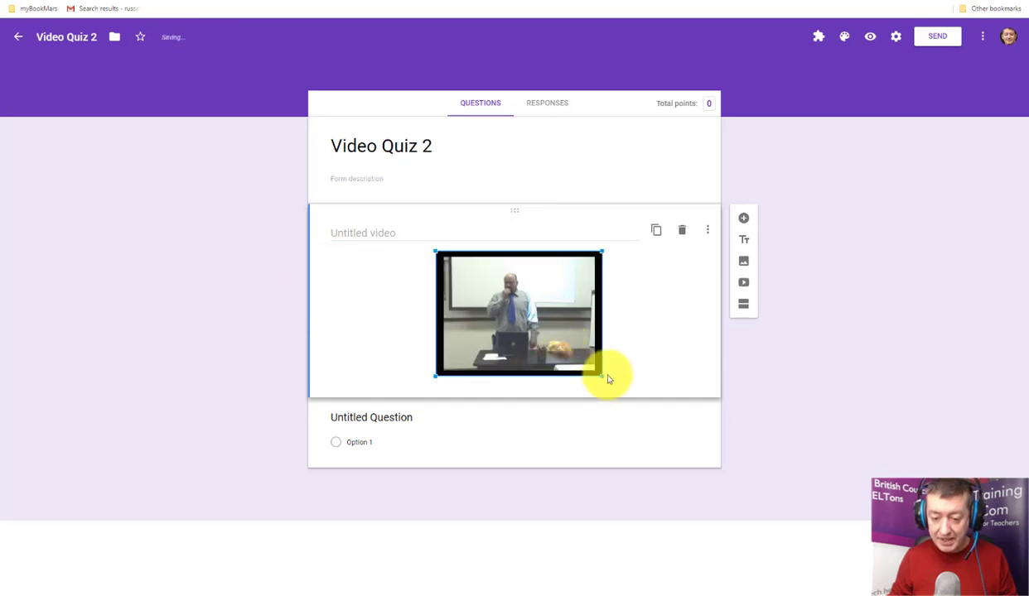
left_click_drag(604, 377, 672, 449)
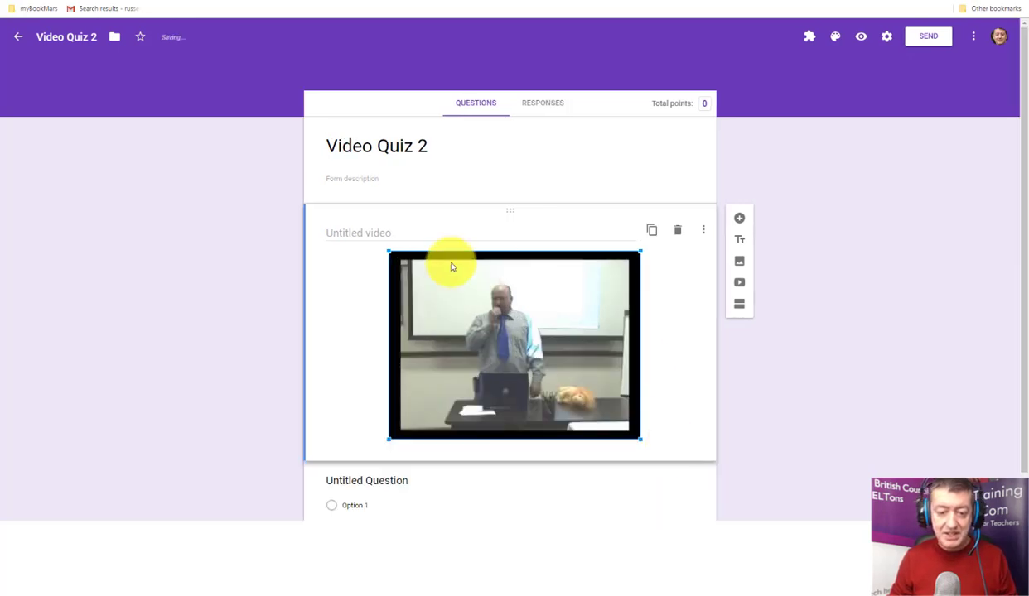
Title the video "Watch the video and answer the questions below.".
left_click(400, 232)
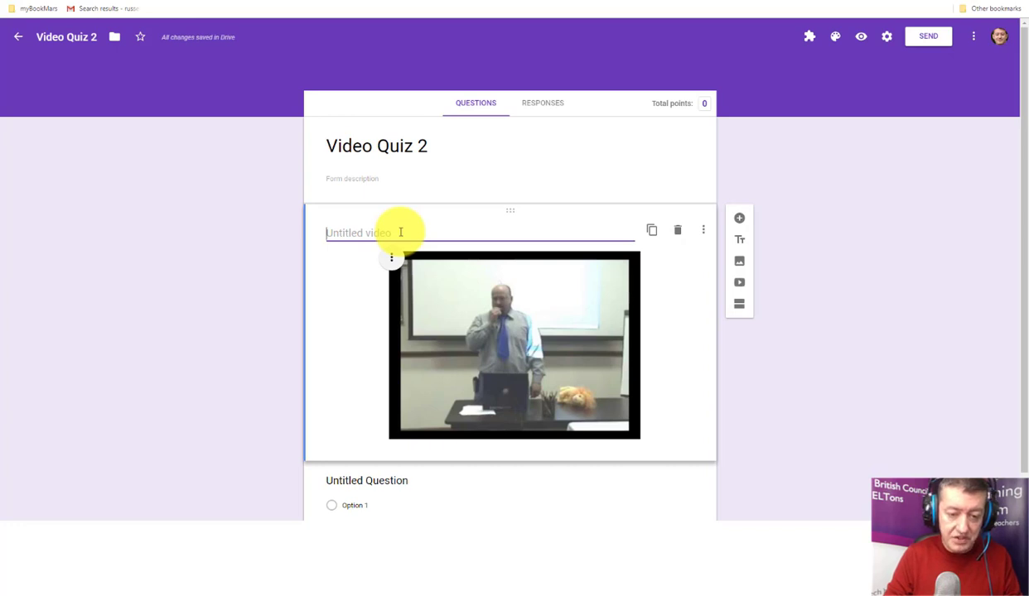
type("Watch the")
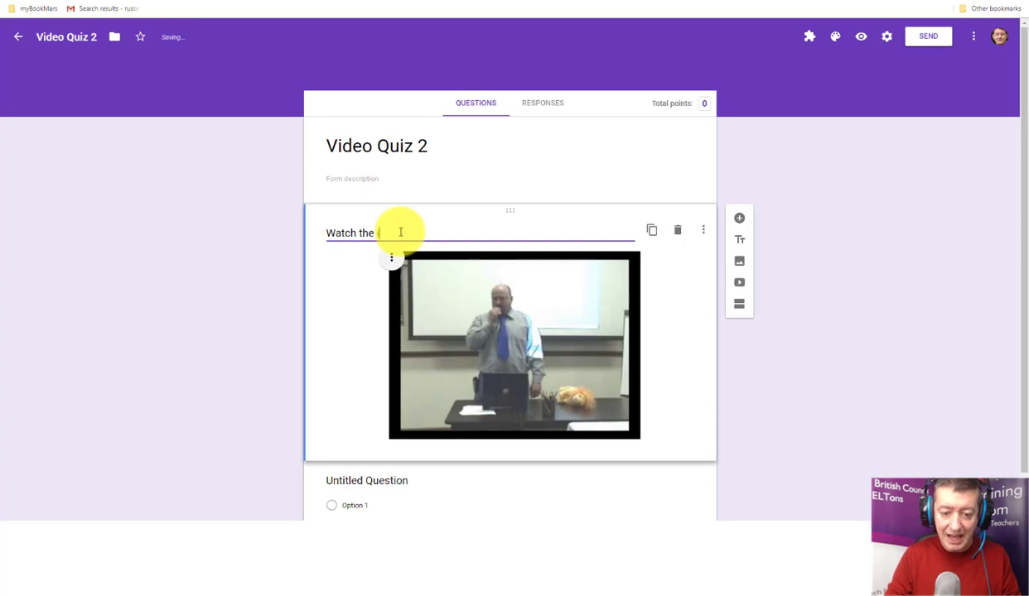
type("d")
key("BackSpace")
type("v")
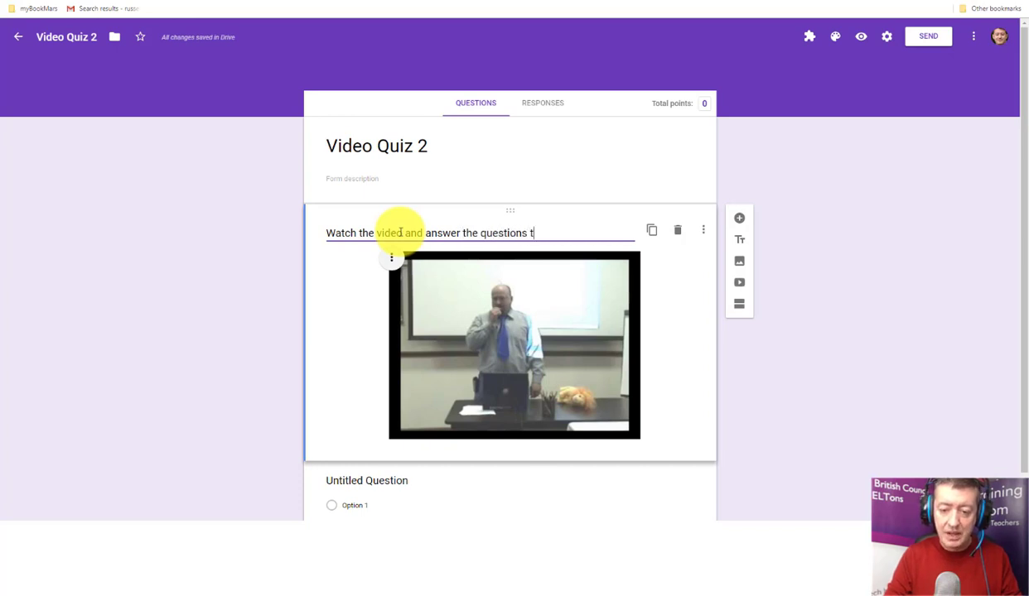
key("BackSpace")
type("below")
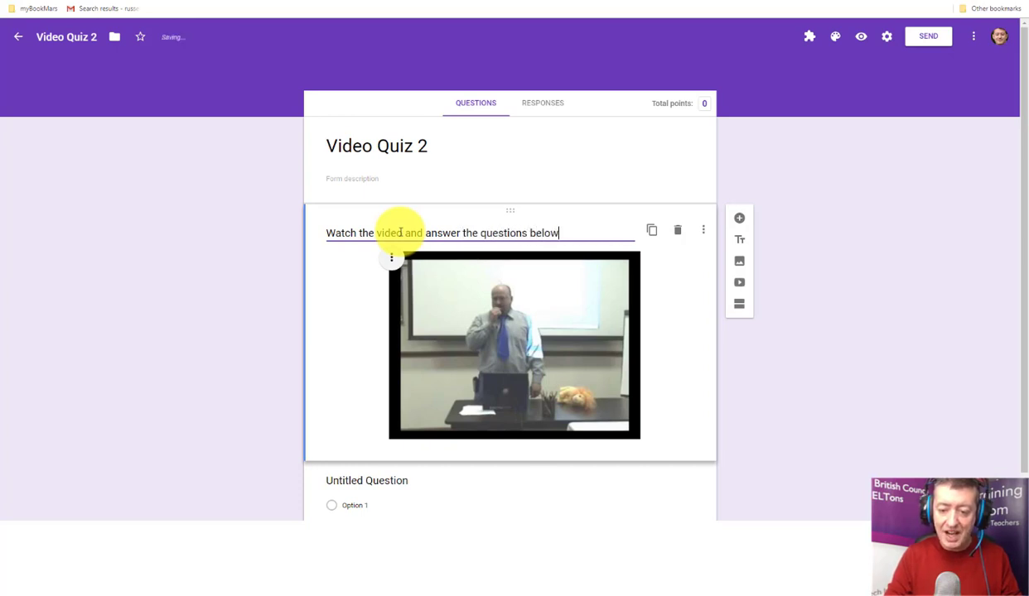
type(".")
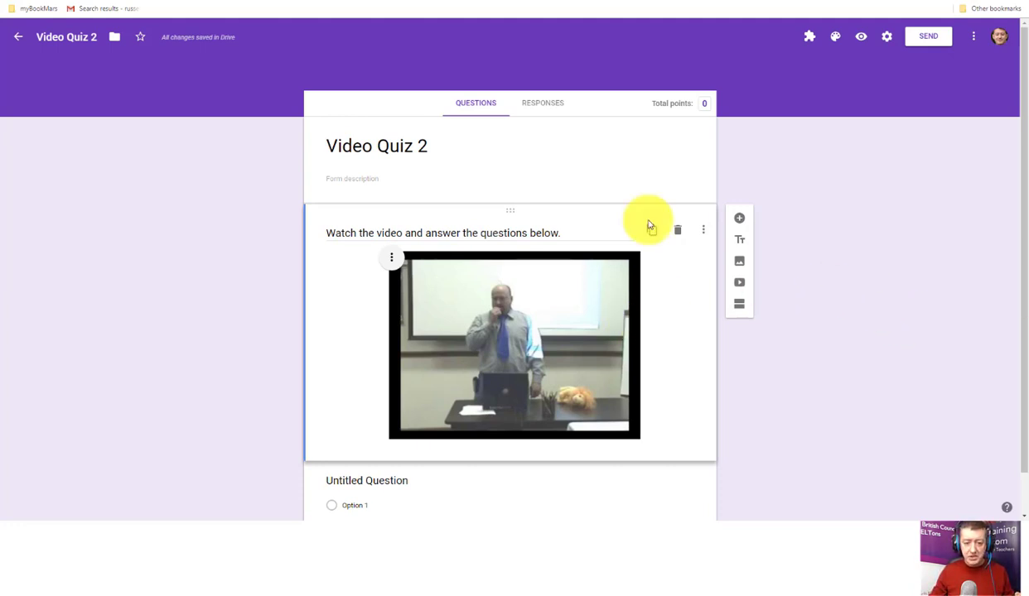
Add a question between the form title and the video and make it a short-answer question.
left_click_drag(473, 152, 306, 115)
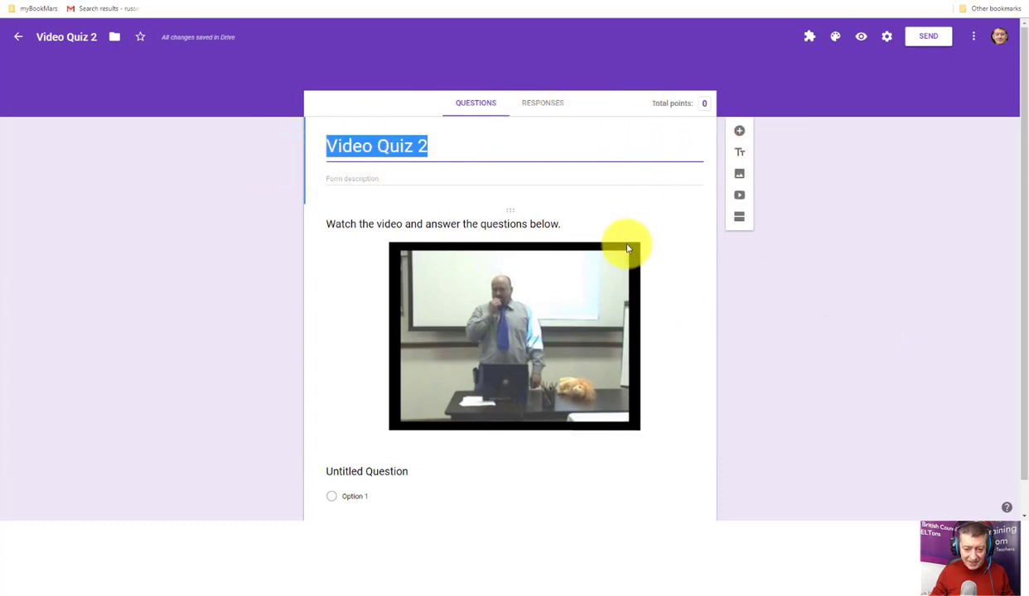
left_click(740, 133)
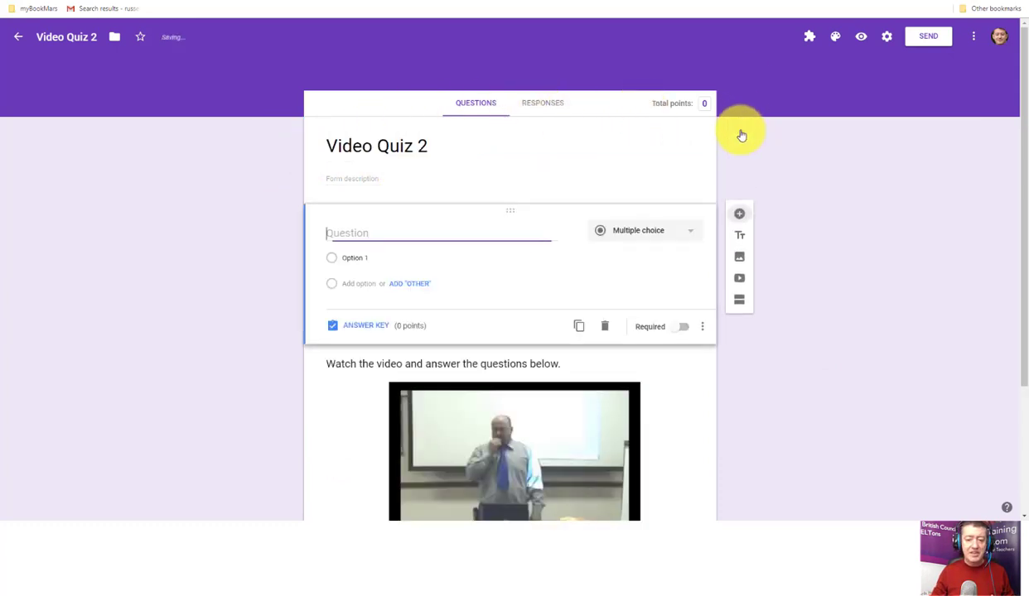
left_click(688, 237)
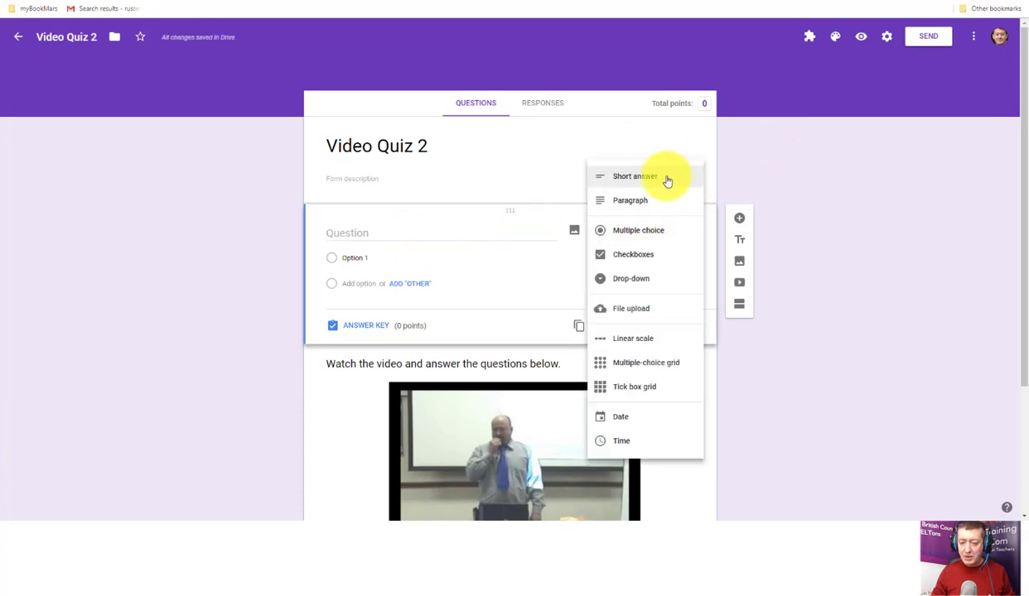
left_click(667, 179)
left_click(689, 234)
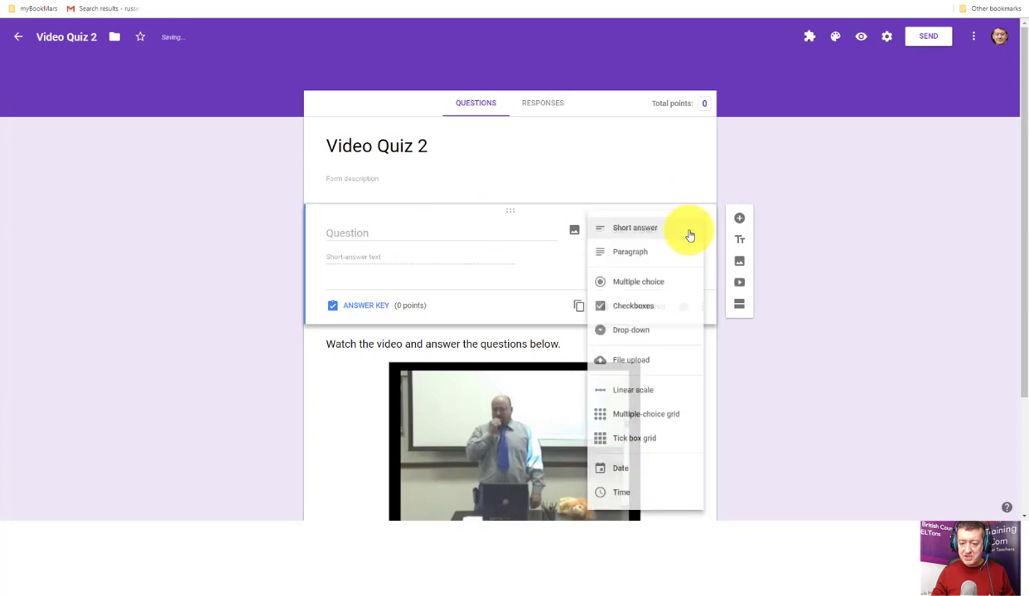
left_click(662, 234)
Enter "What is your name?" as the text of the short-answer question above the video.
left_click(388, 233)
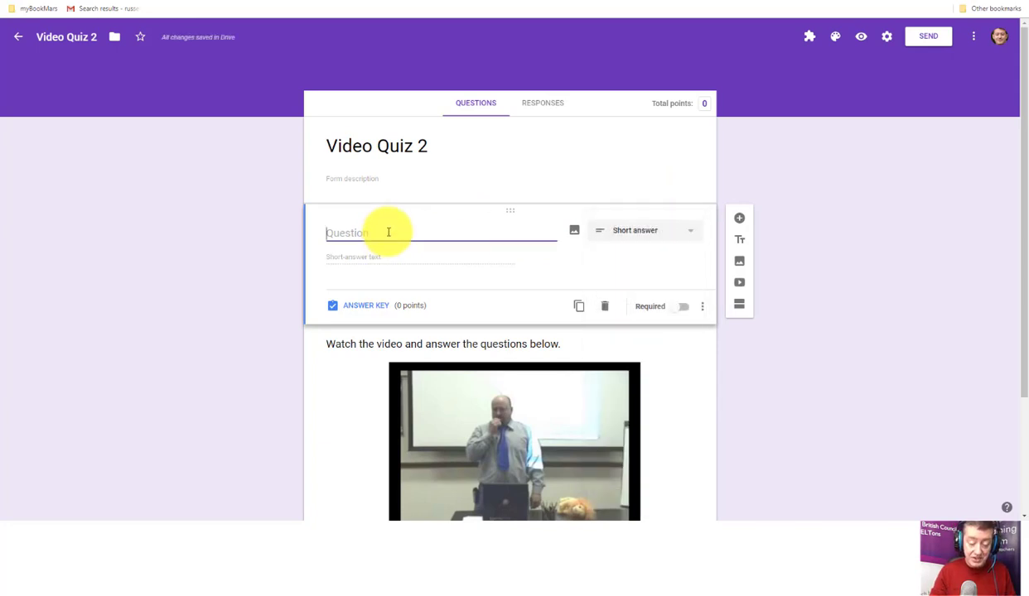
type("hwWh")
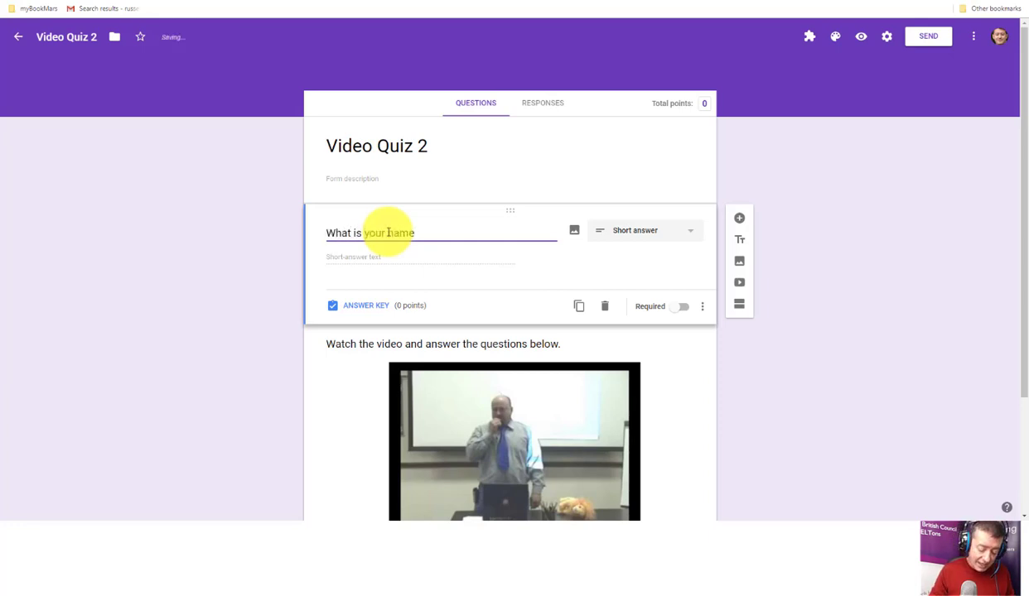
type(">")
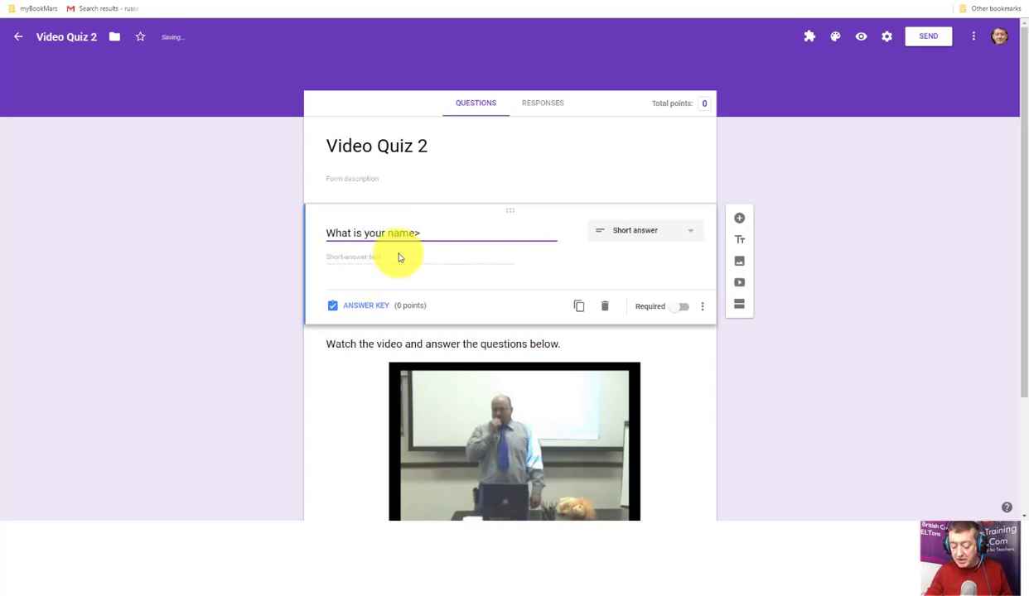
key("BackSpace")
type("?")
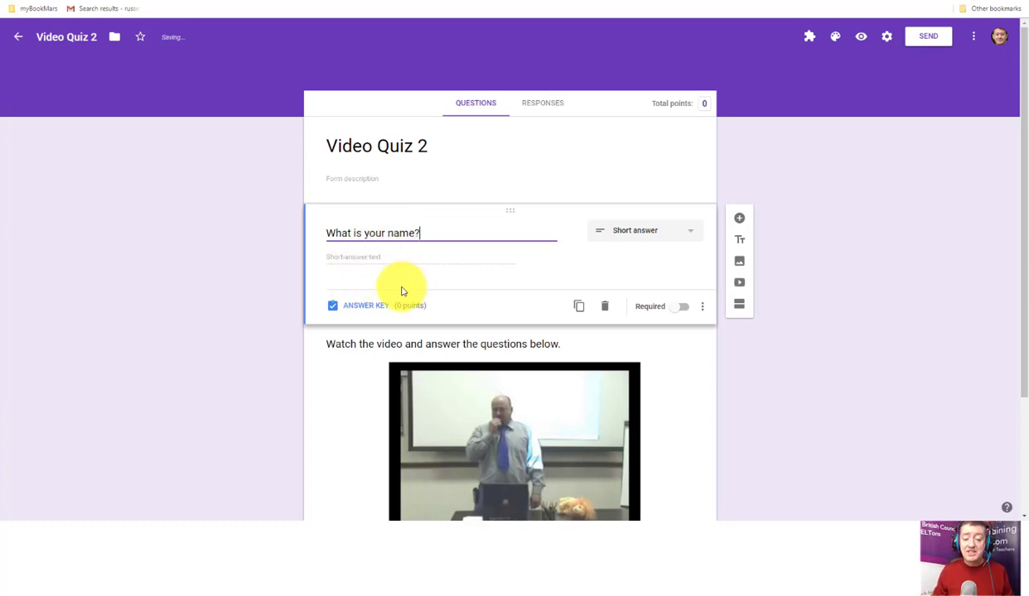
left_click(832, 205)
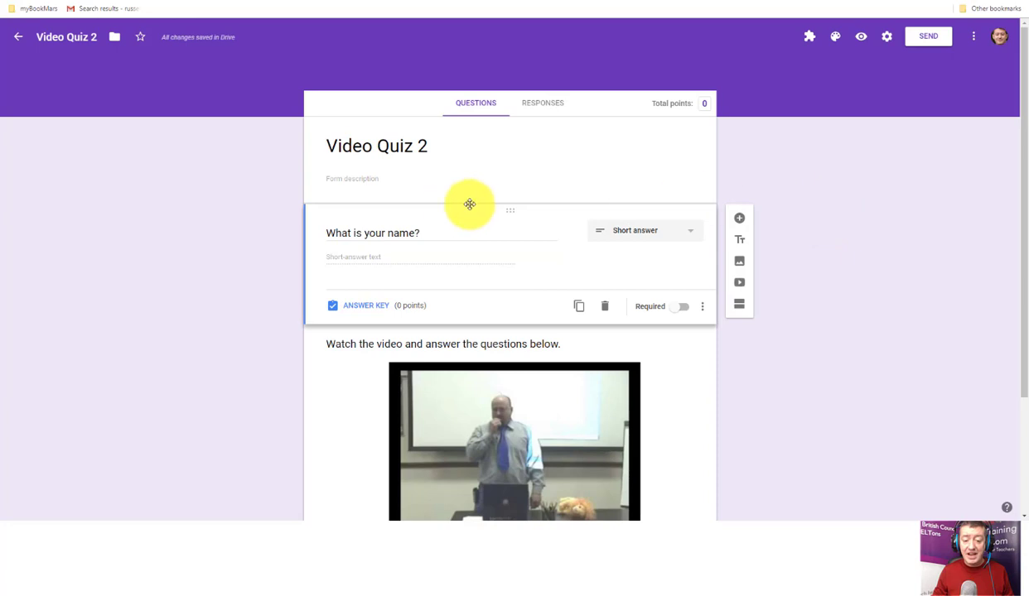
left_click(322, 387)
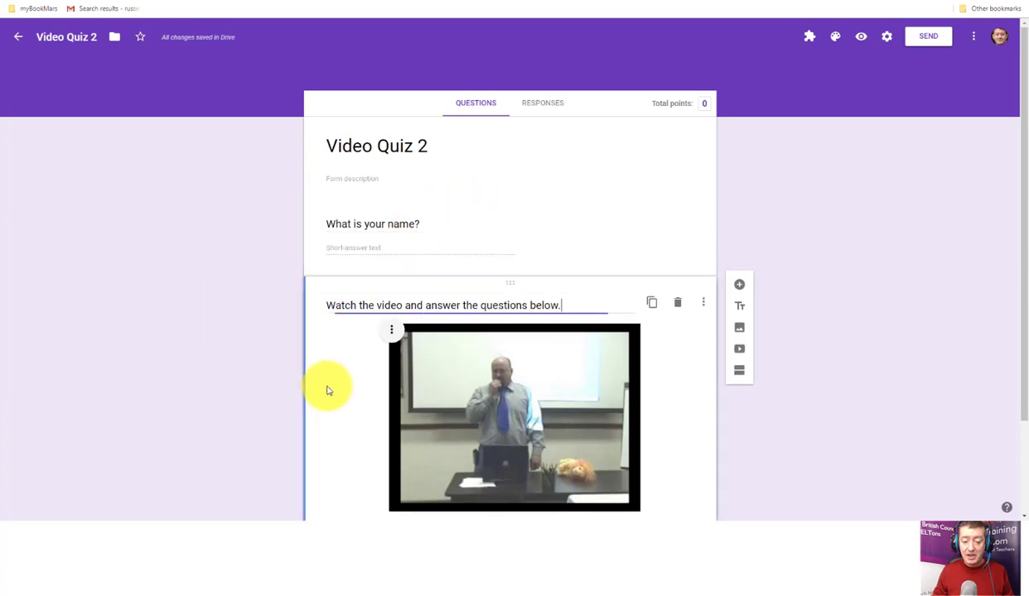
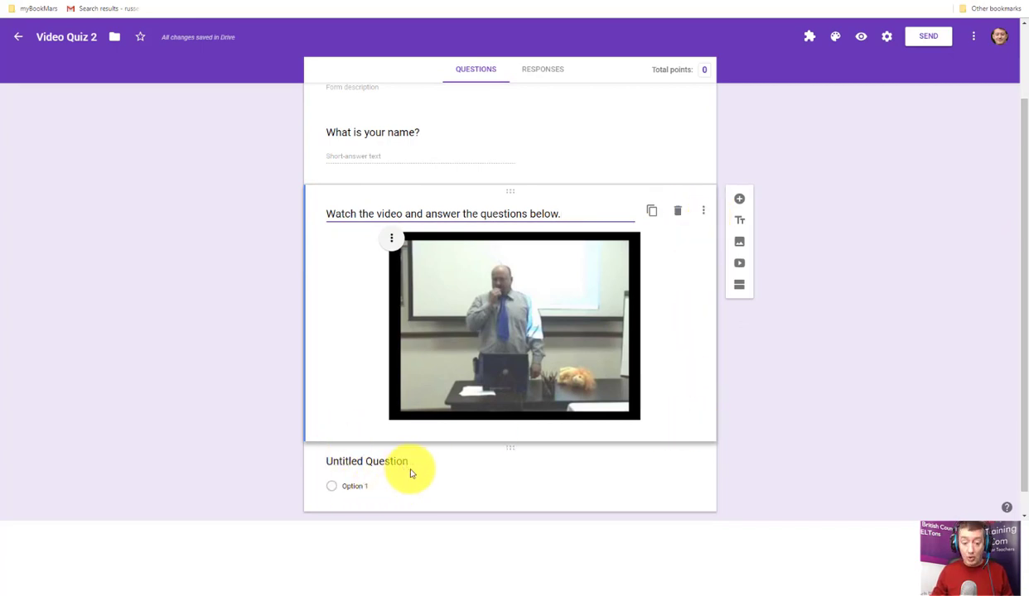
Replace the untitled multiple-choice question's text below the video with "What does he drop on the floor?".
left_click(437, 478)
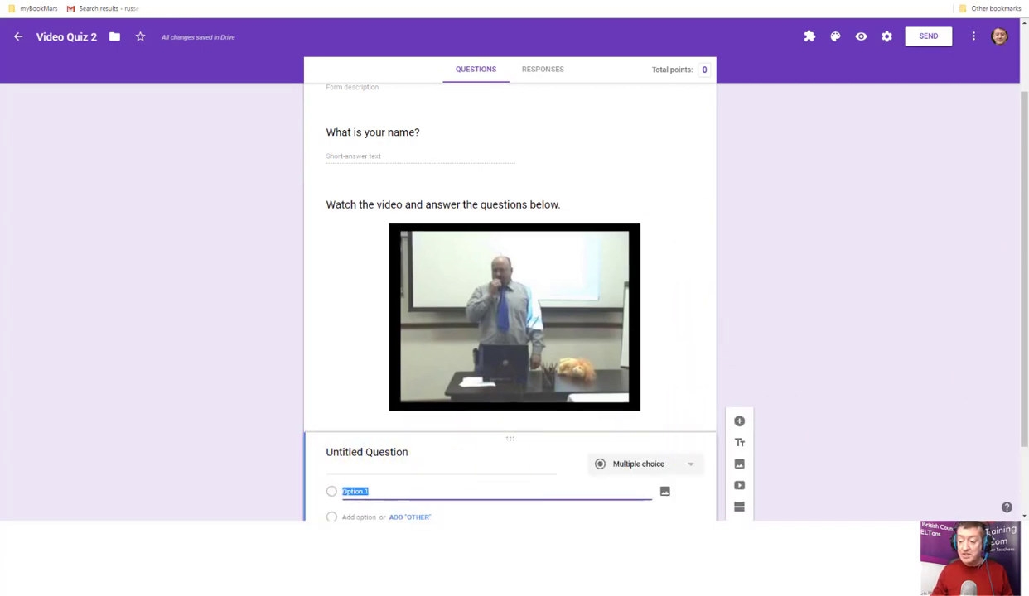
scroll(867, 374, "down", 1)
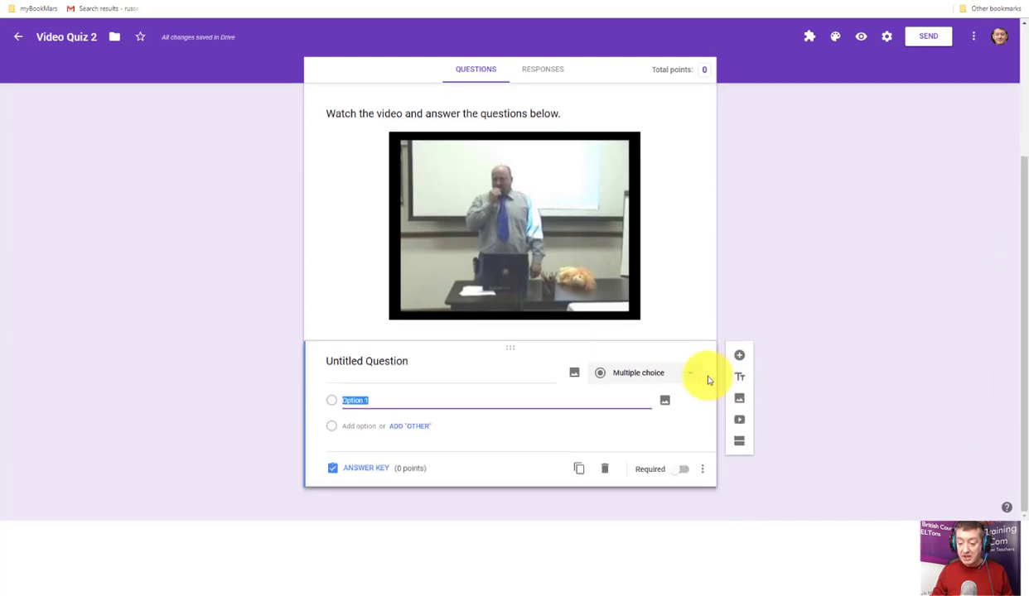
left_click(412, 362)
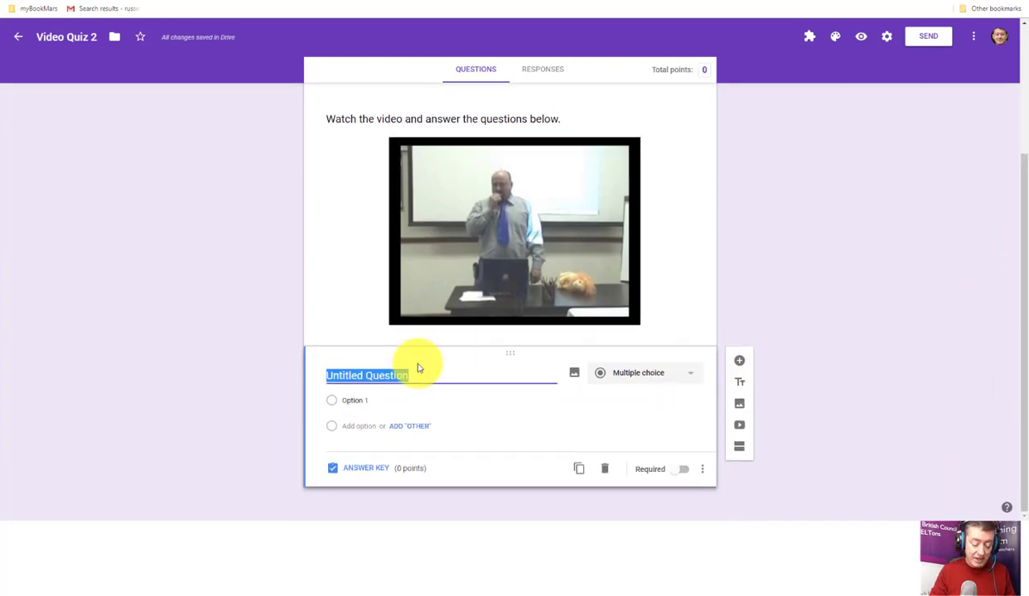
type("What d")
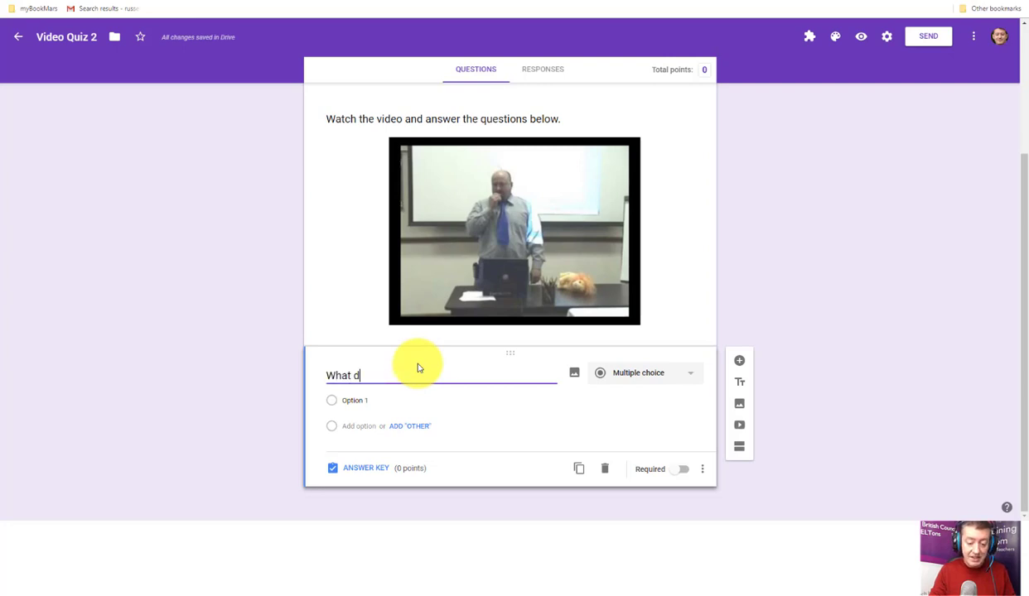
type("oes he drop on")
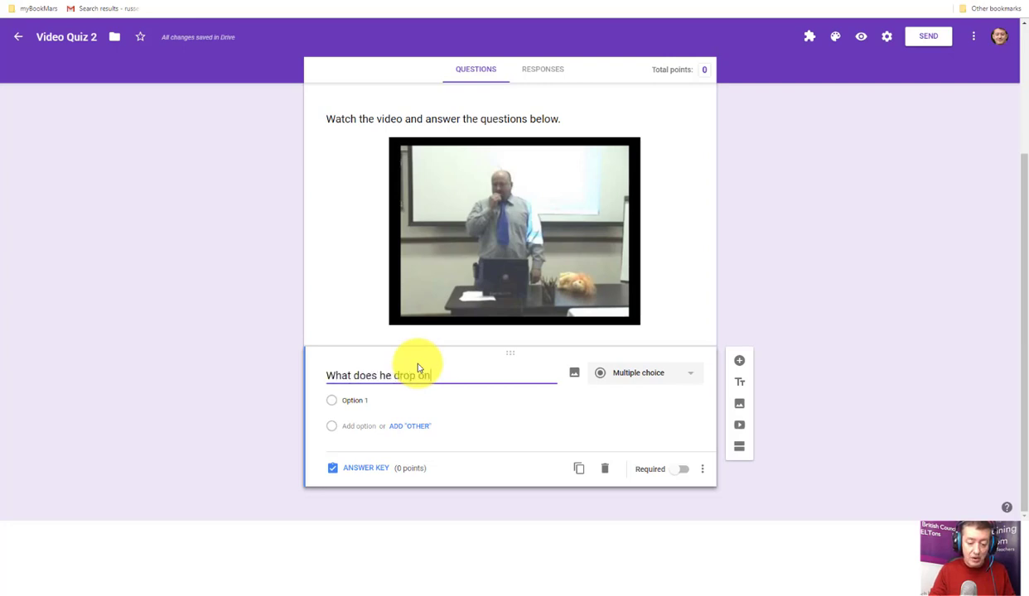
type(" the floor?")
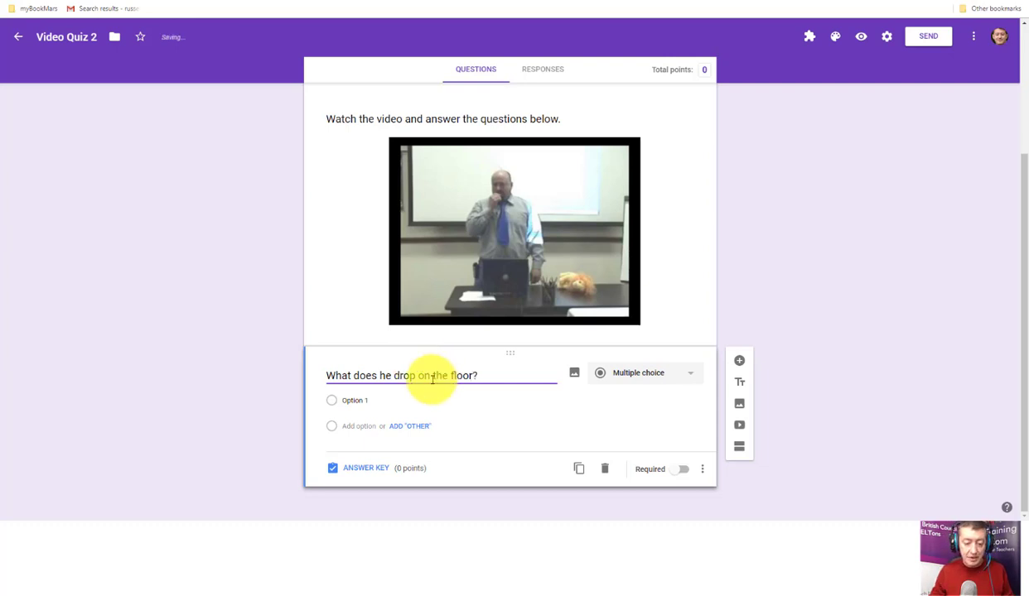
Enter "Pens" and "Computer" as the first two answer options of the multiple-choice question.
left_click(359, 401)
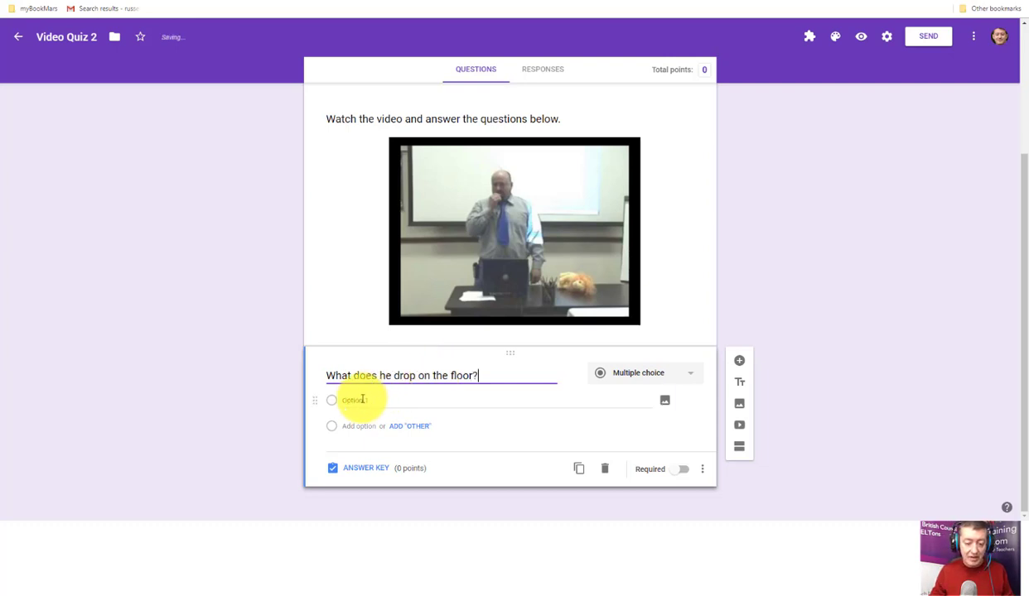
type("Pens")
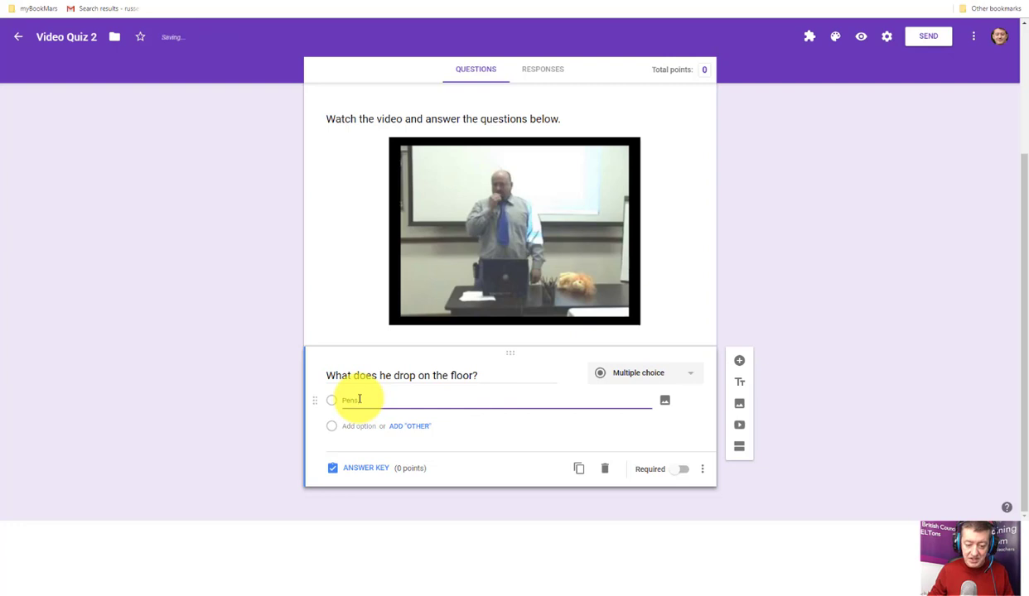
key("Return")
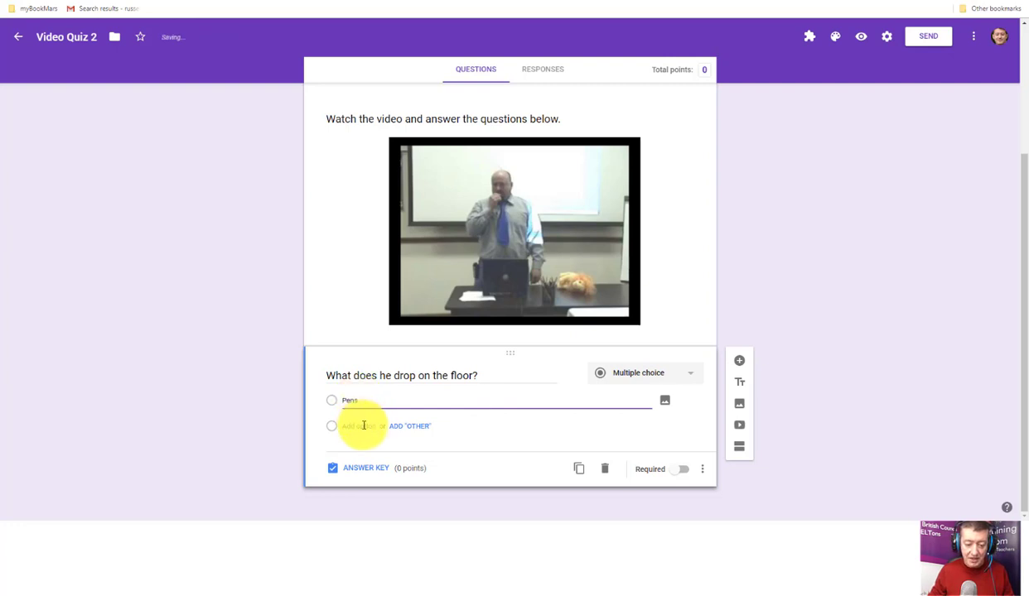
type("c")
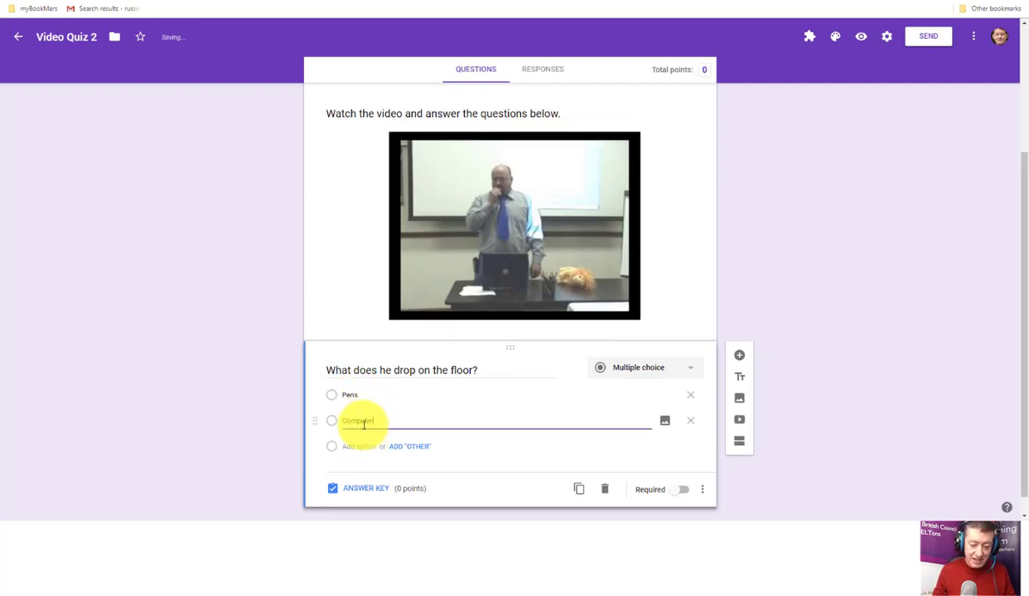
Complete the "Computer" option and add "Lion" as the third answer option of the question about what he drops.
type("omputer")
left_click(357, 447)
type("Lion")
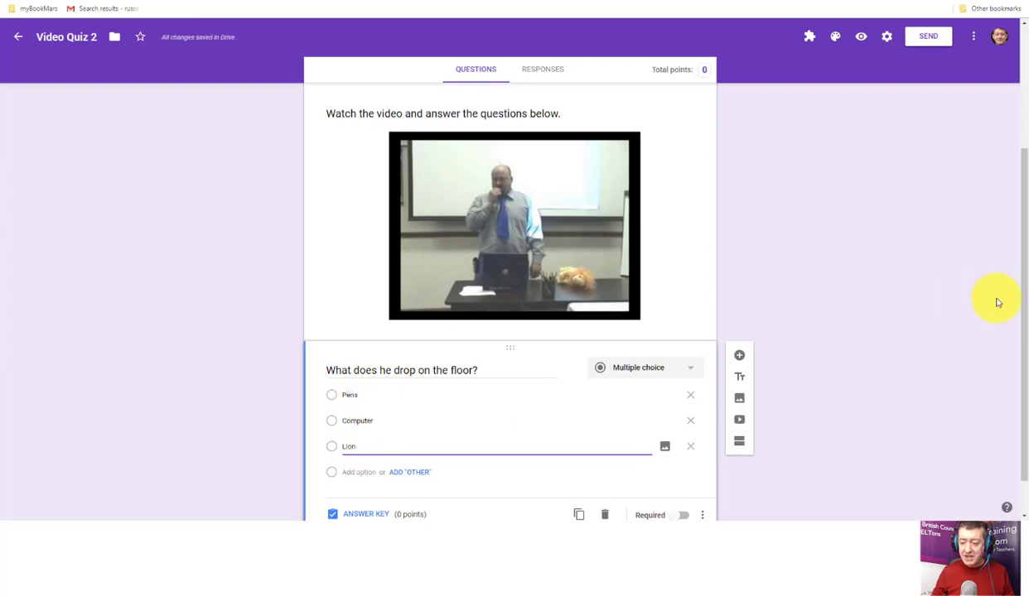
Open the answer key of the question about what he drops and mark "Pens" as the correct answer.
scroll(1024, 322, "down", 1)
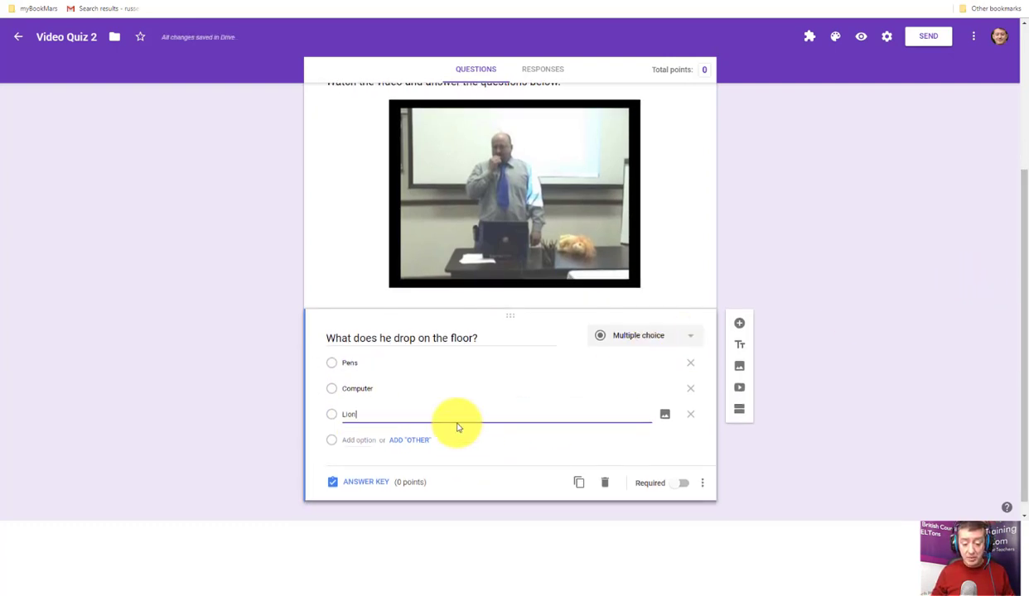
left_click(361, 487)
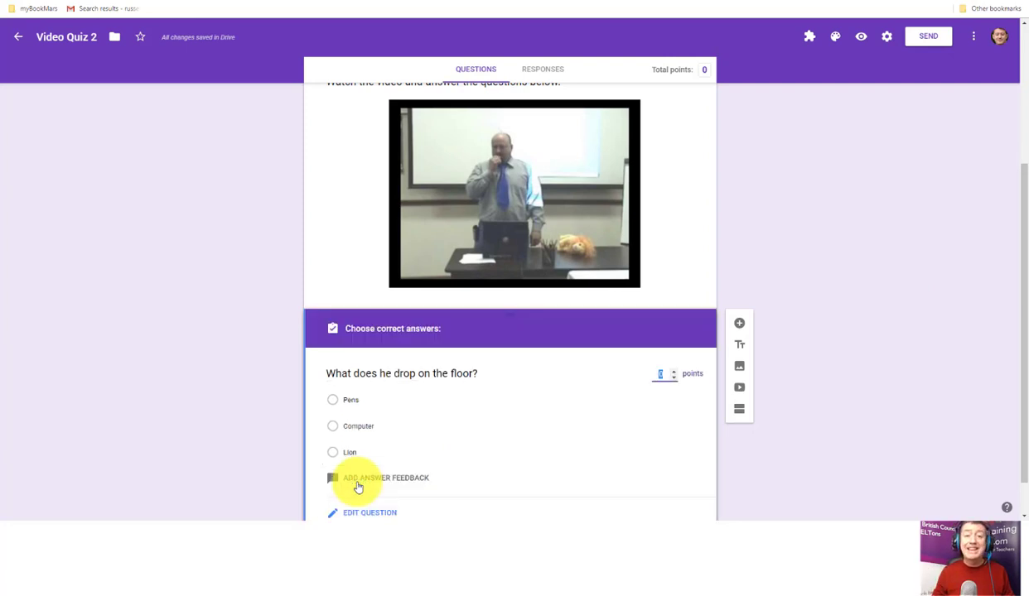
left_click(364, 512)
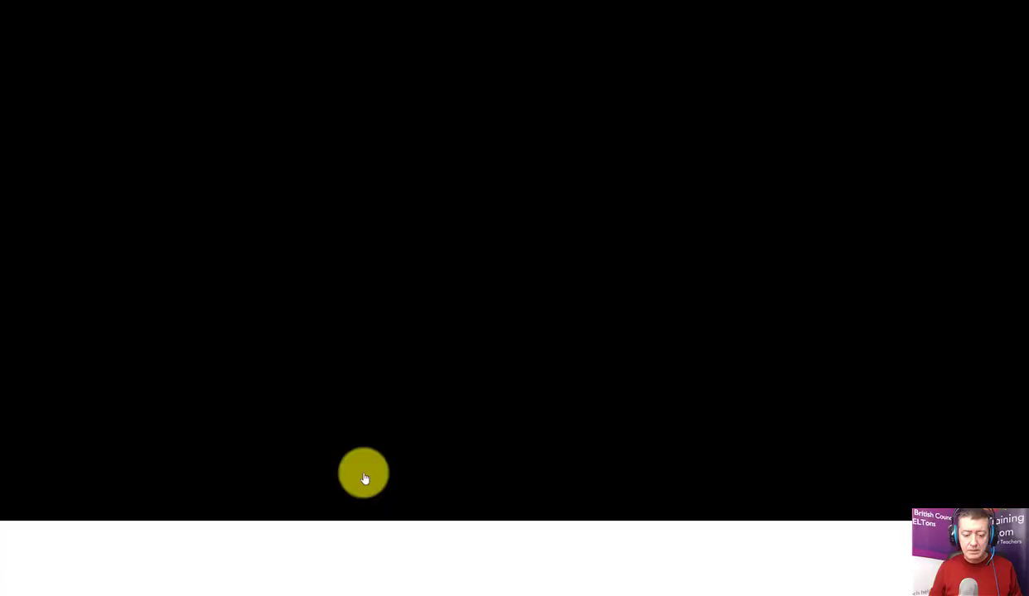
left_click(362, 476)
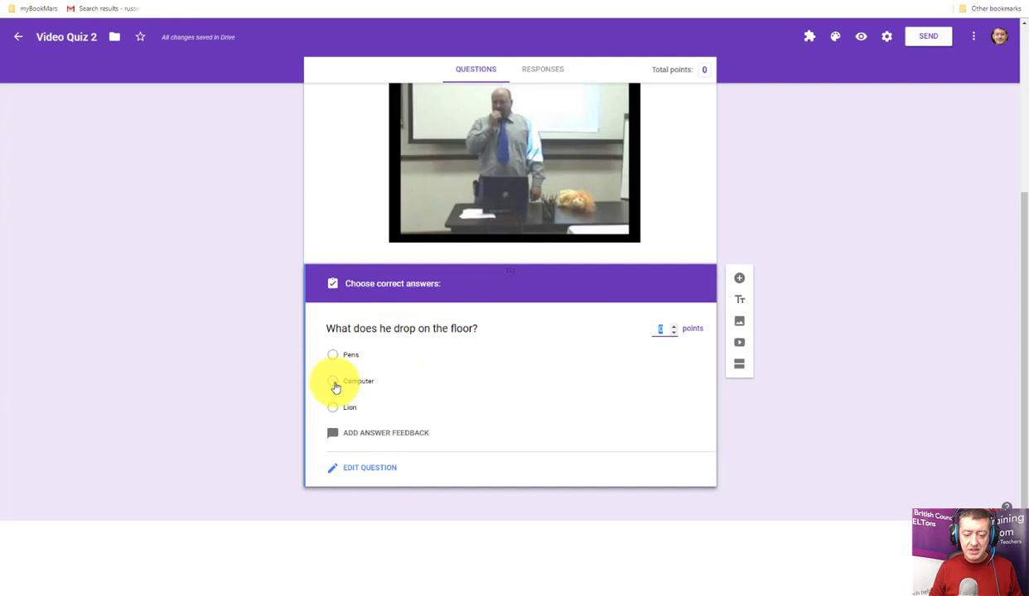
left_click(333, 356)
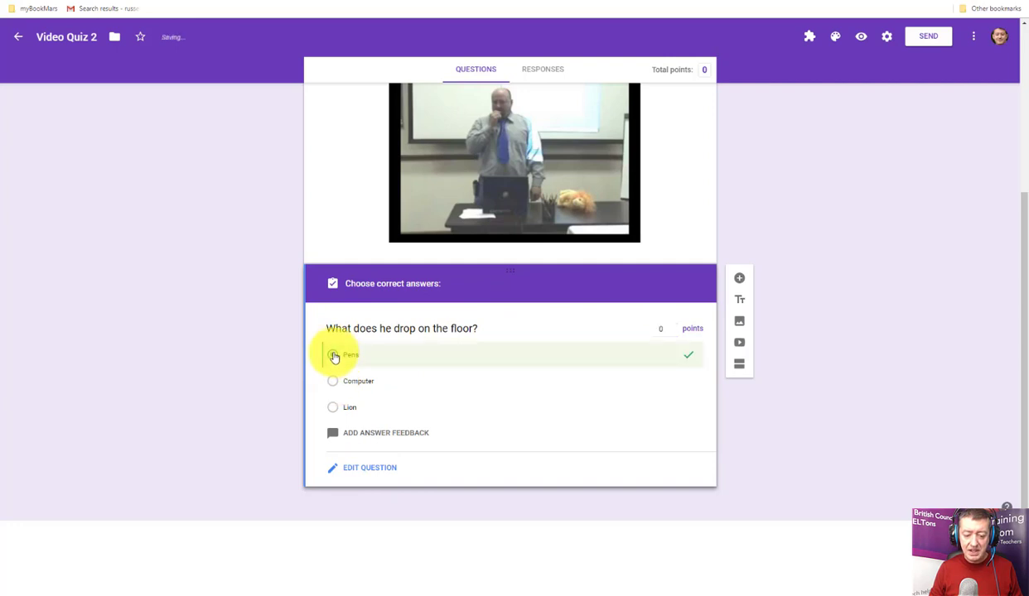
Start answer feedback for the drop question and enter "Incorrect, he drops pens on the floor." for incorrect answers.
left_click(381, 433)
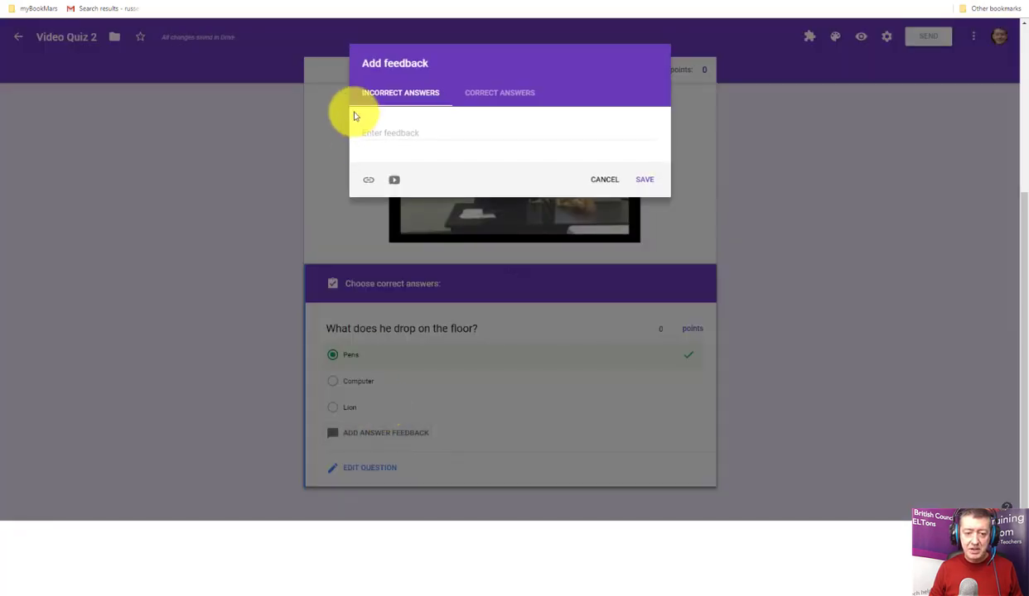
left_click(398, 137)
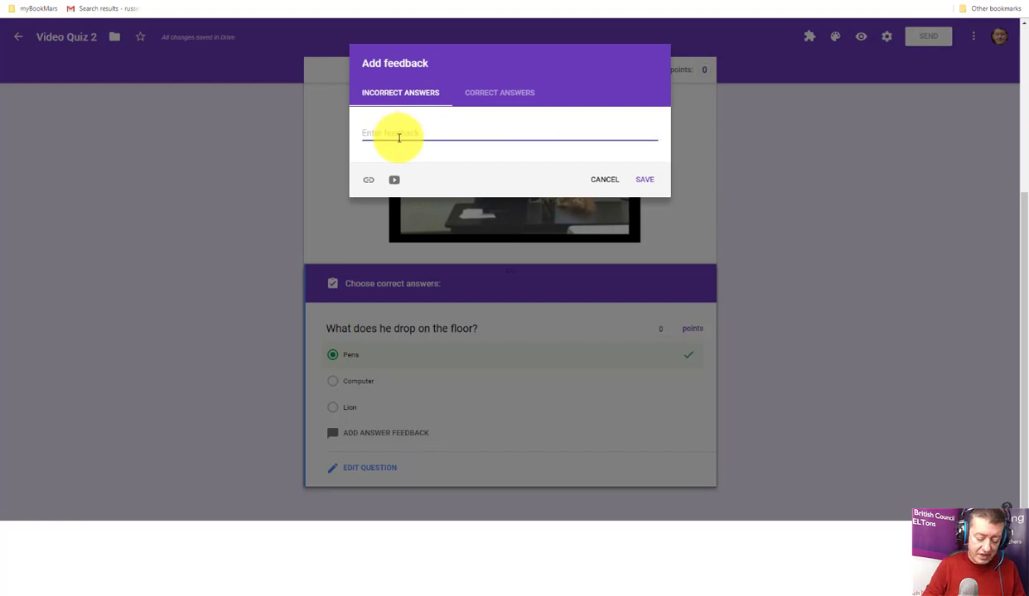
type("(")
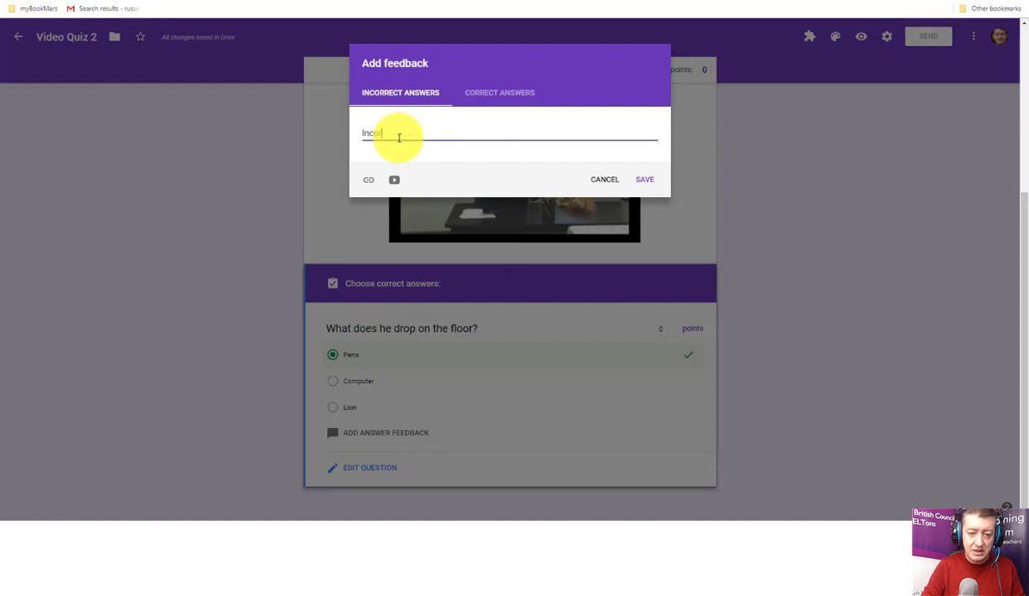
type("ncorrect,")
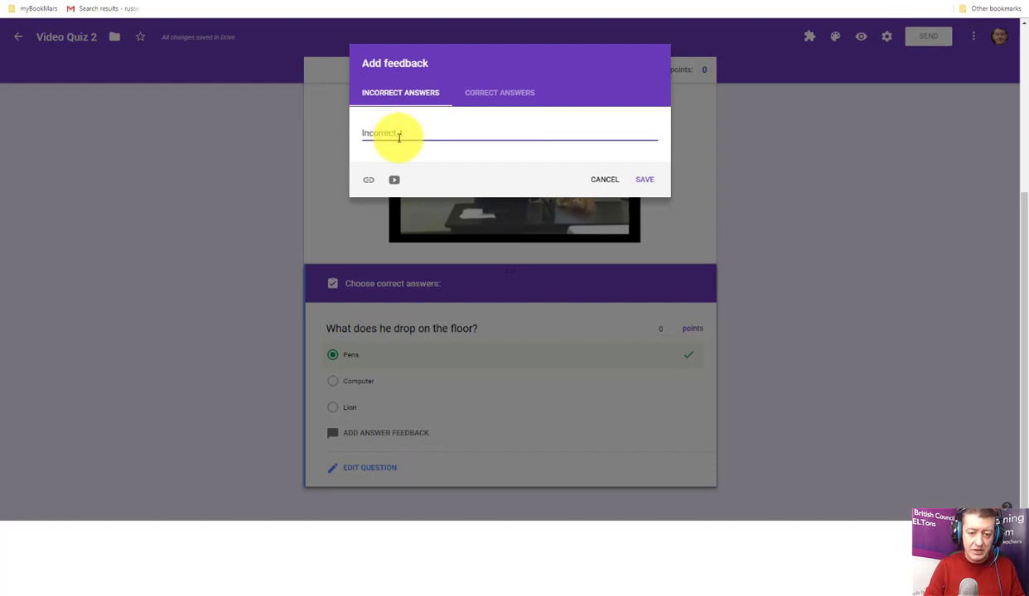
type(" he drops pens on the loor.")
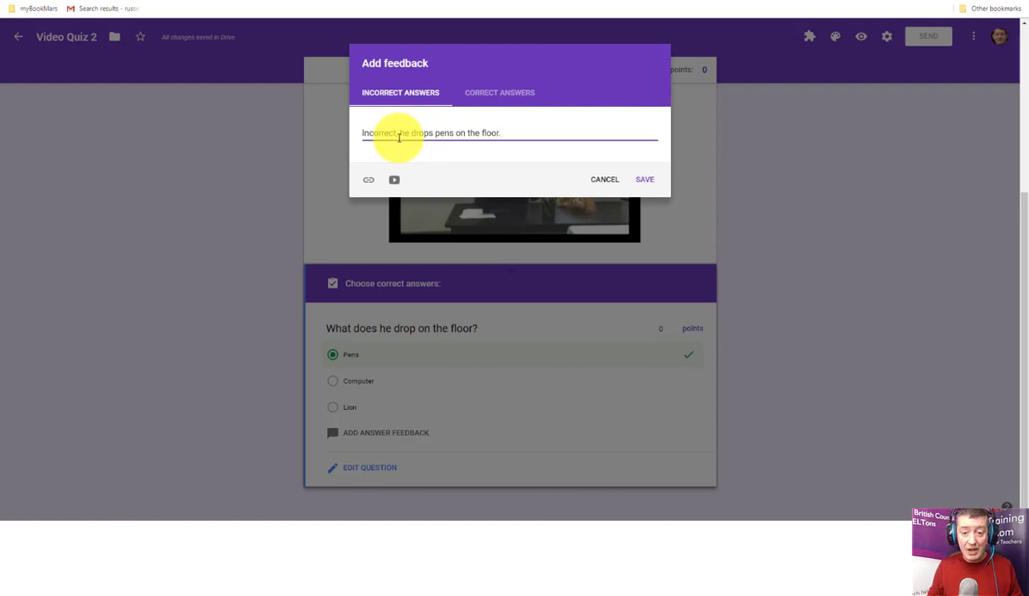
Enter "Well done." as the feedback for correct answers and save the feedback.
left_click(482, 93)
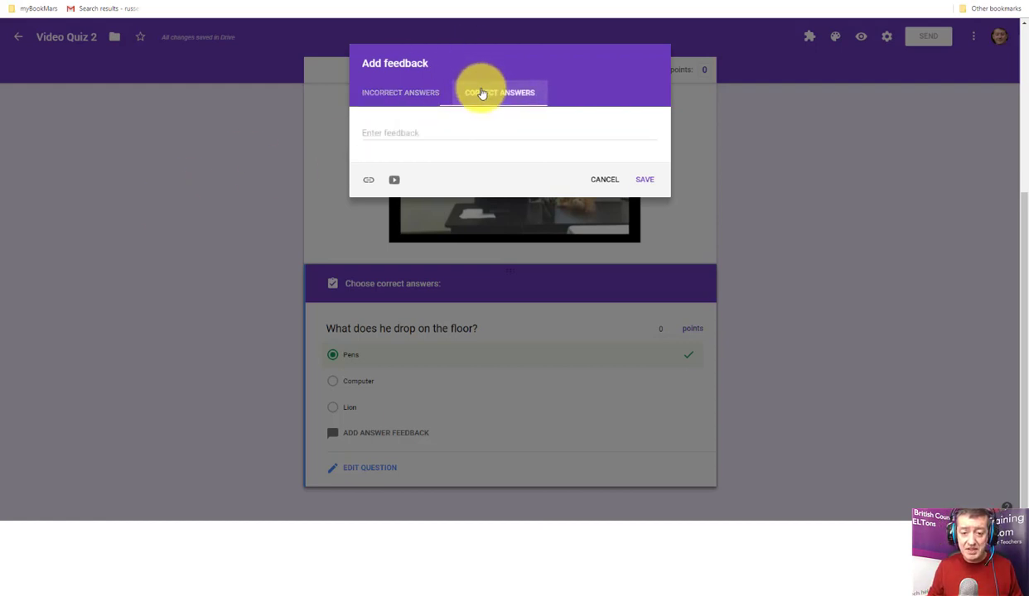
left_click(440, 133)
type("Well done")
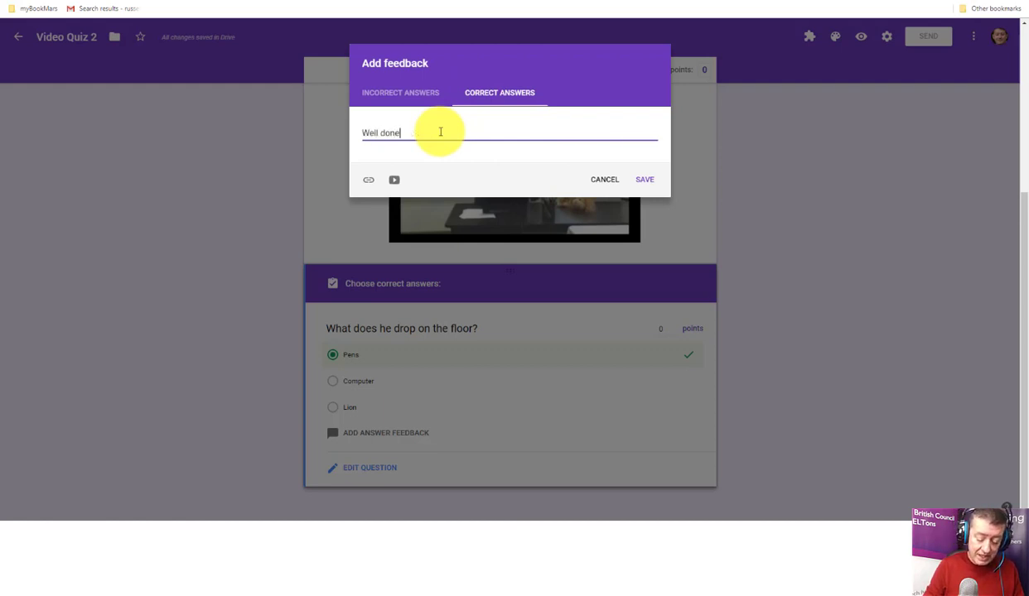
type(".")
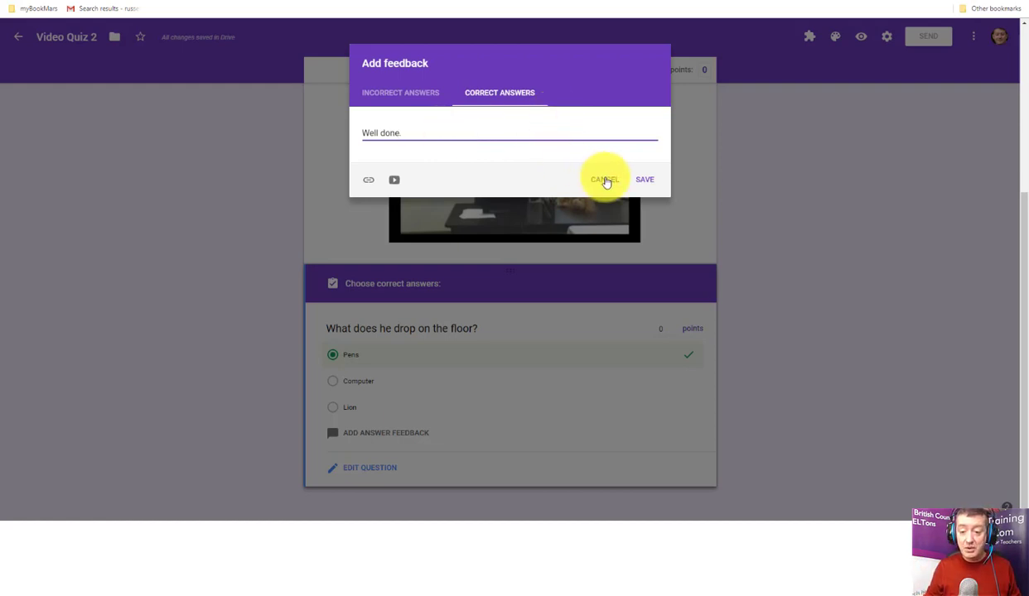
left_click(643, 182)
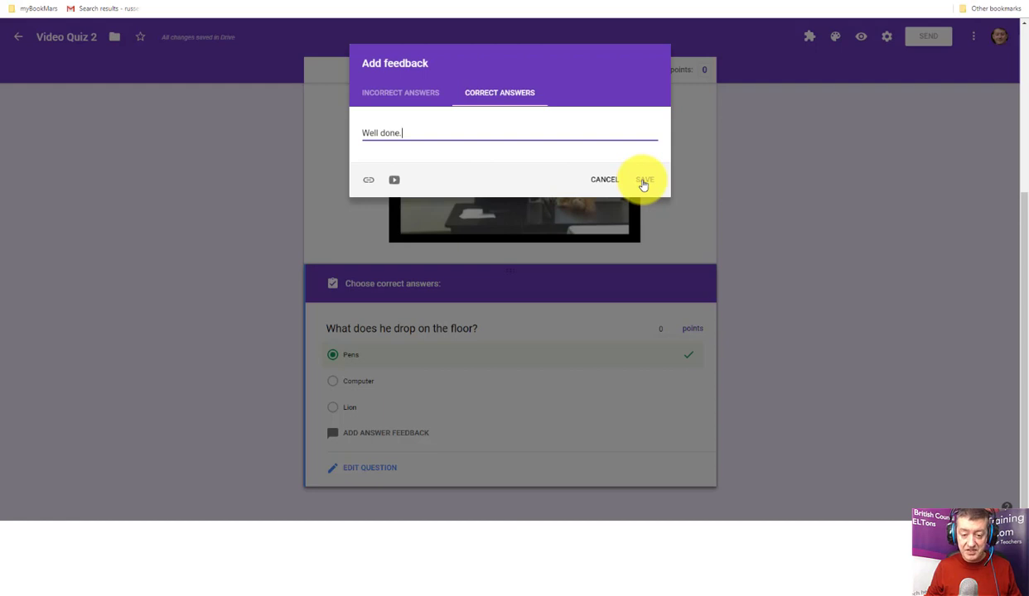
left_click(645, 181)
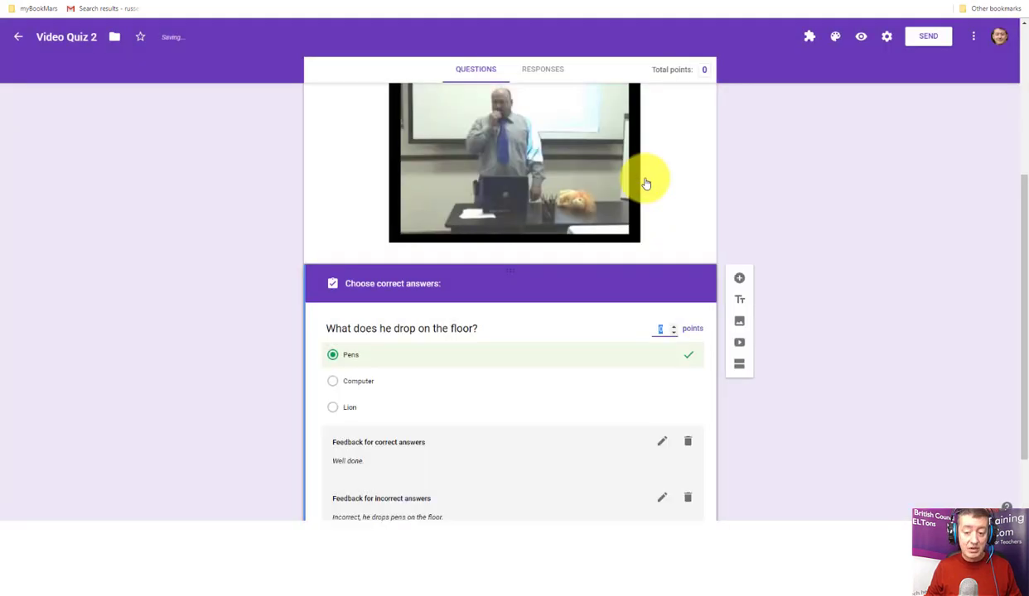
Add a new multiple-choice question below the drop question with the text "What does in throw into the crowd?".
left_click_drag(1023, 224, 1022, 268)
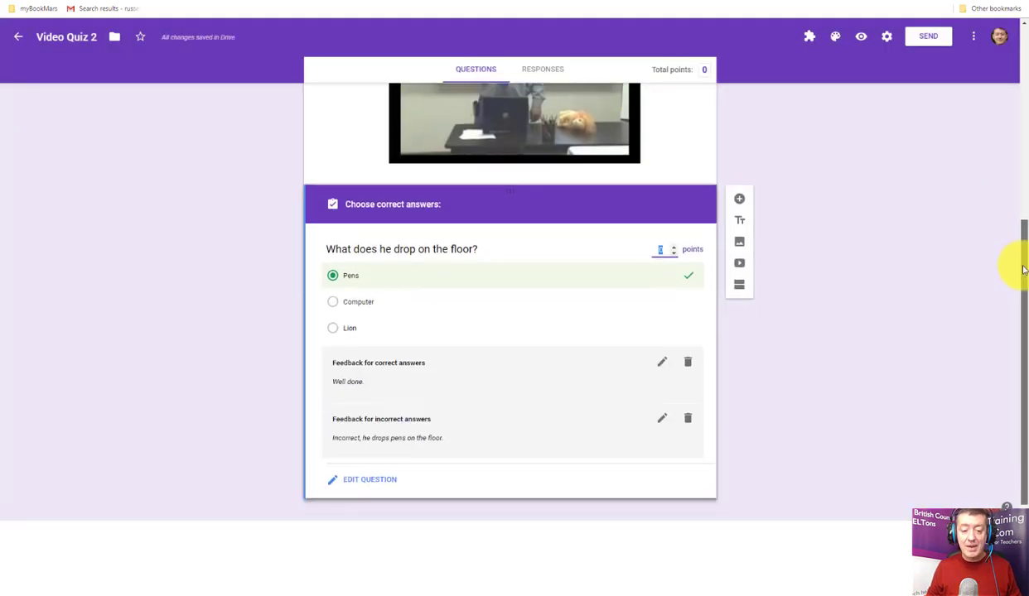
left_click(740, 199)
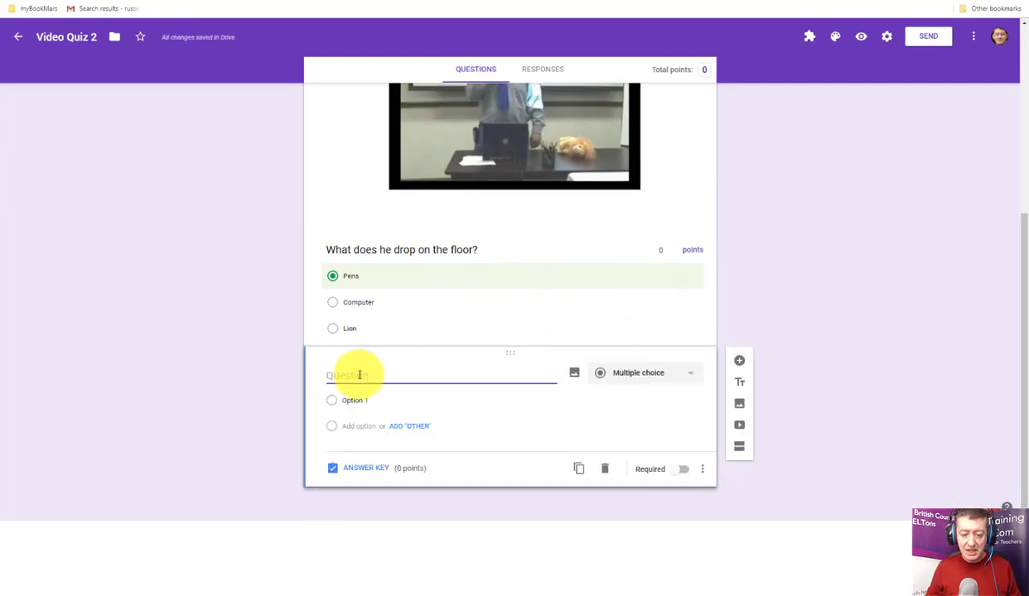
type("What de")
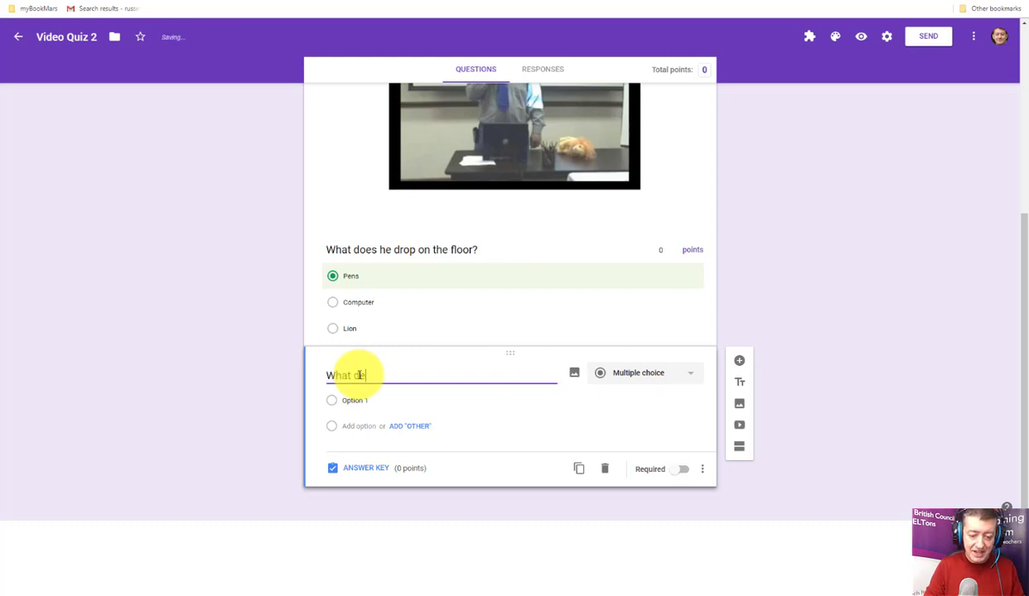
key("BackSpace")
type("oes in the")
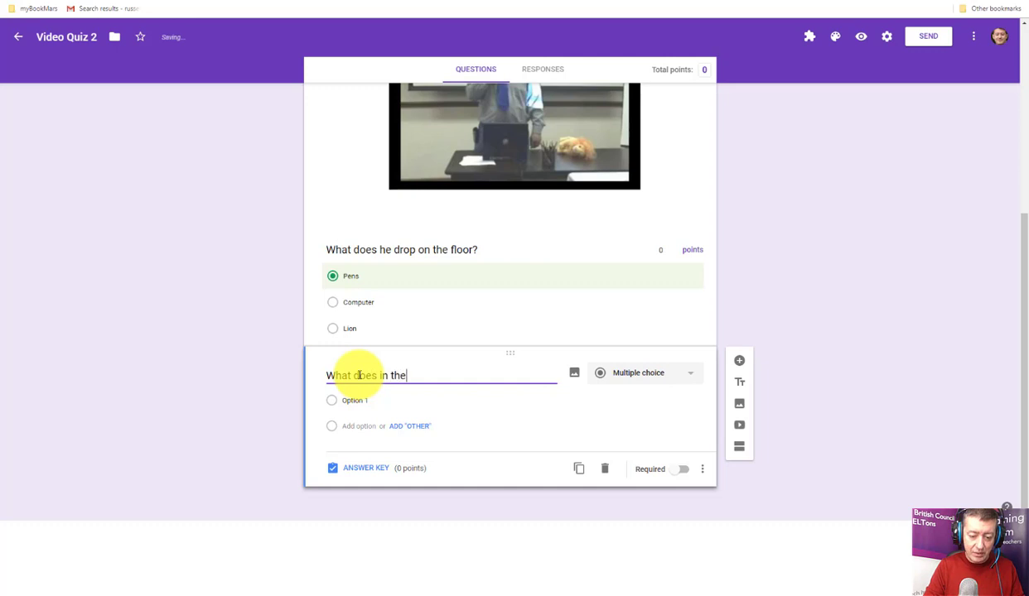
key("BackSpace")
type("row into the crowd")
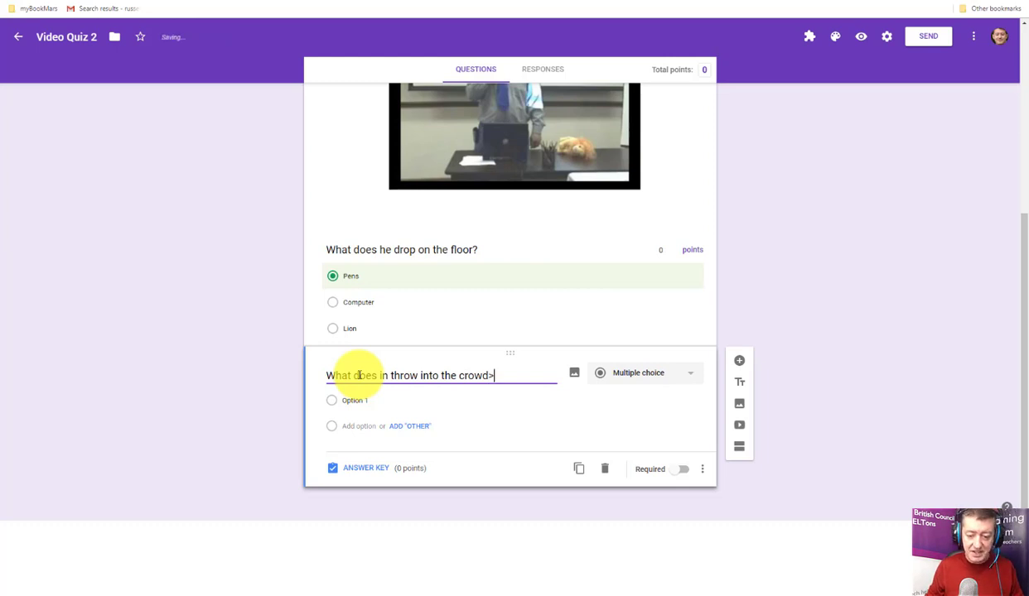
type("?")
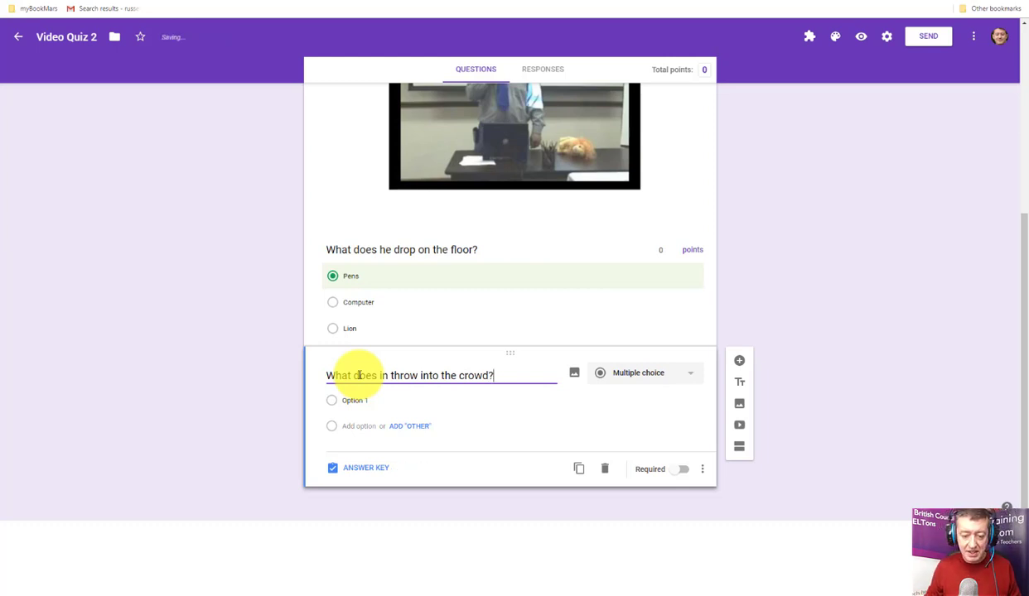
Enter "Book", "Computer" and "Pen" as the answer options of the question about the crowd.
left_click(353, 401)
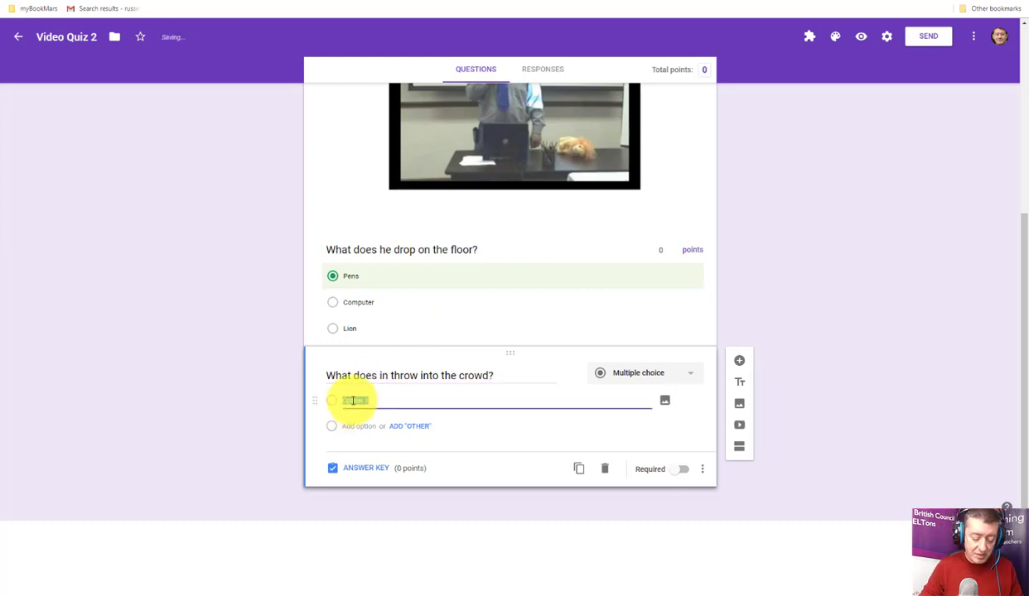
type("B")
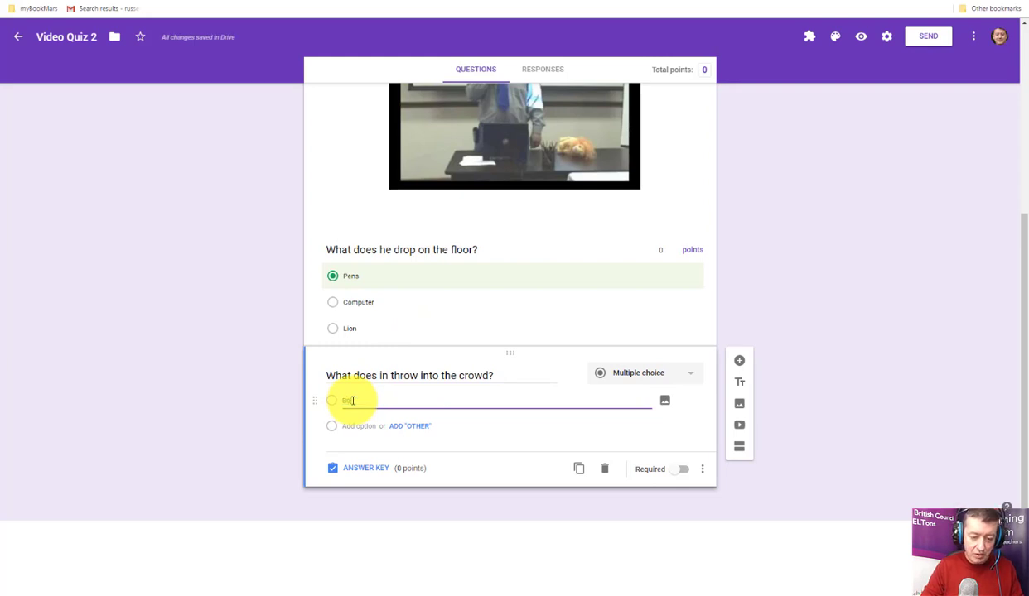
type("ook")
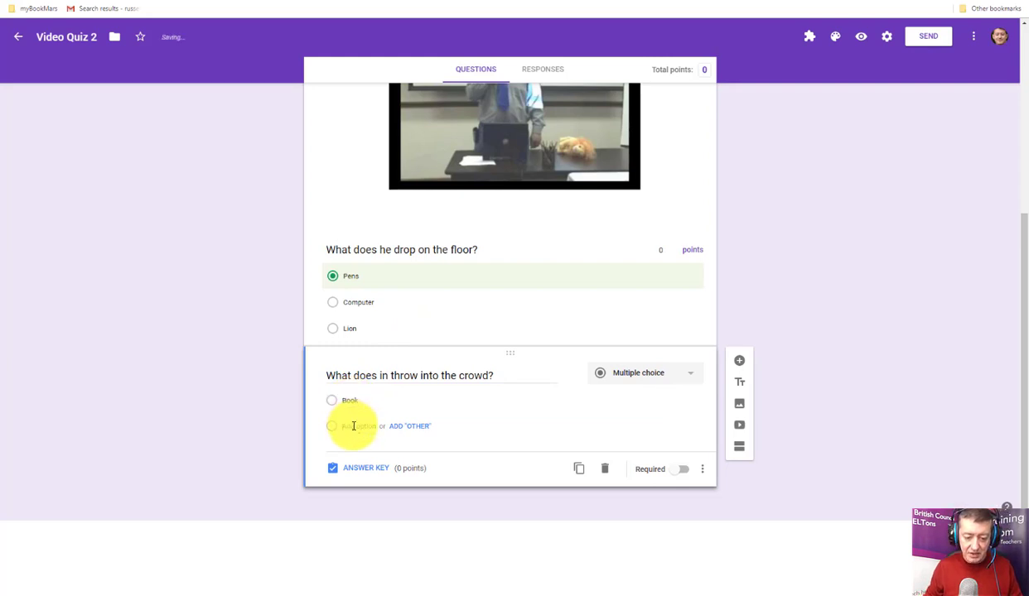
left_click(354, 426)
type("Cudd")
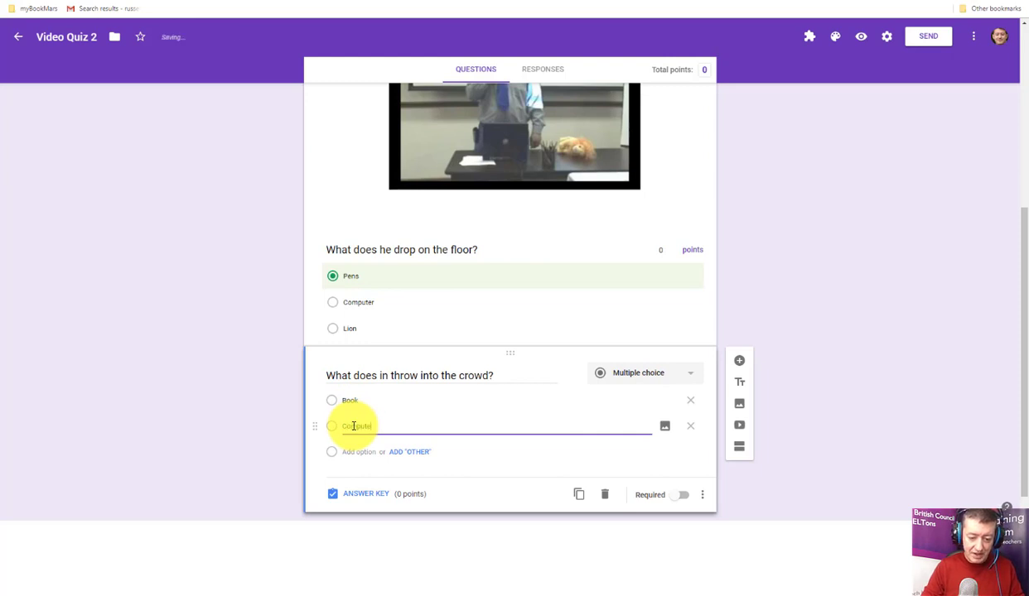
left_click(356, 451)
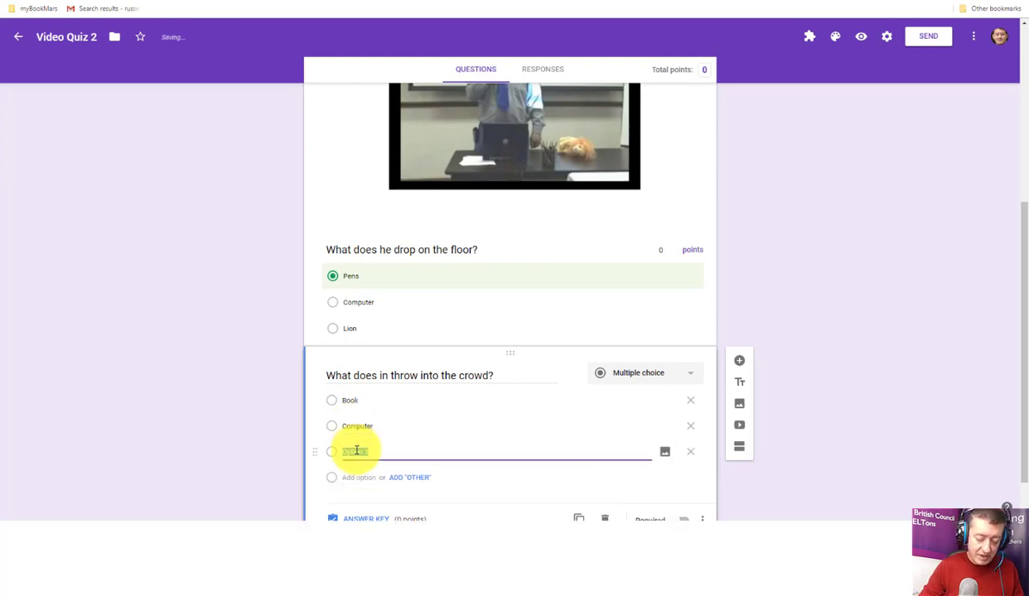
type("Pen")
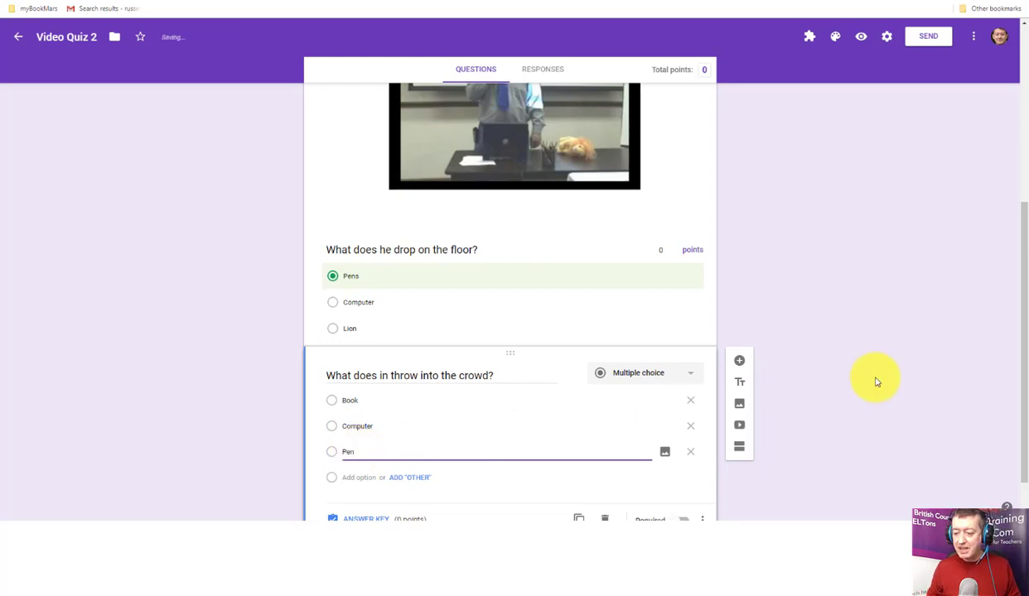
Open the answer key of the crowd question and mark "Pen" as the correct answer.
left_click_drag(1024, 408, 1025, 439)
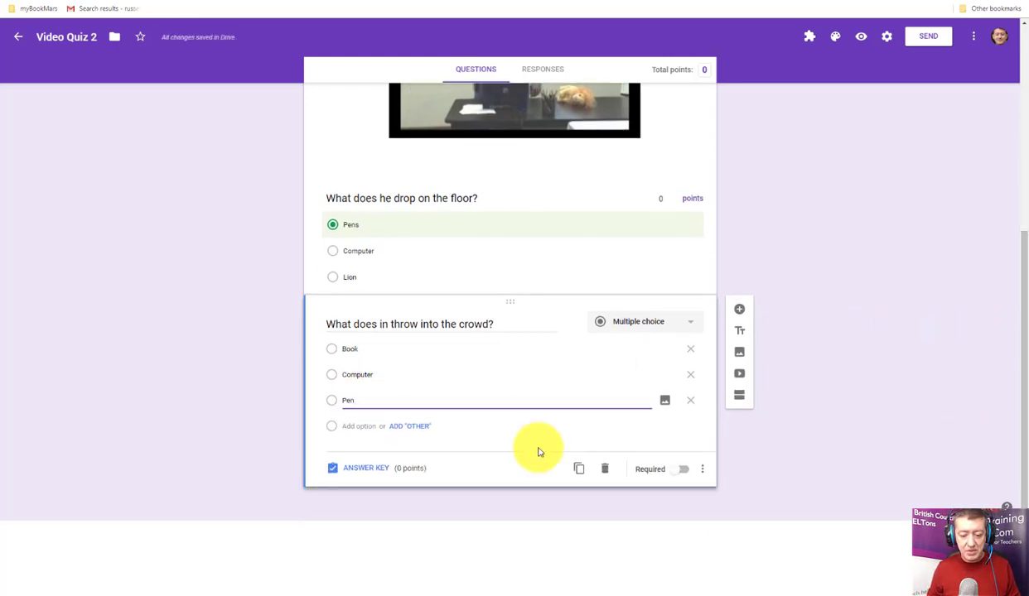
left_click(362, 469)
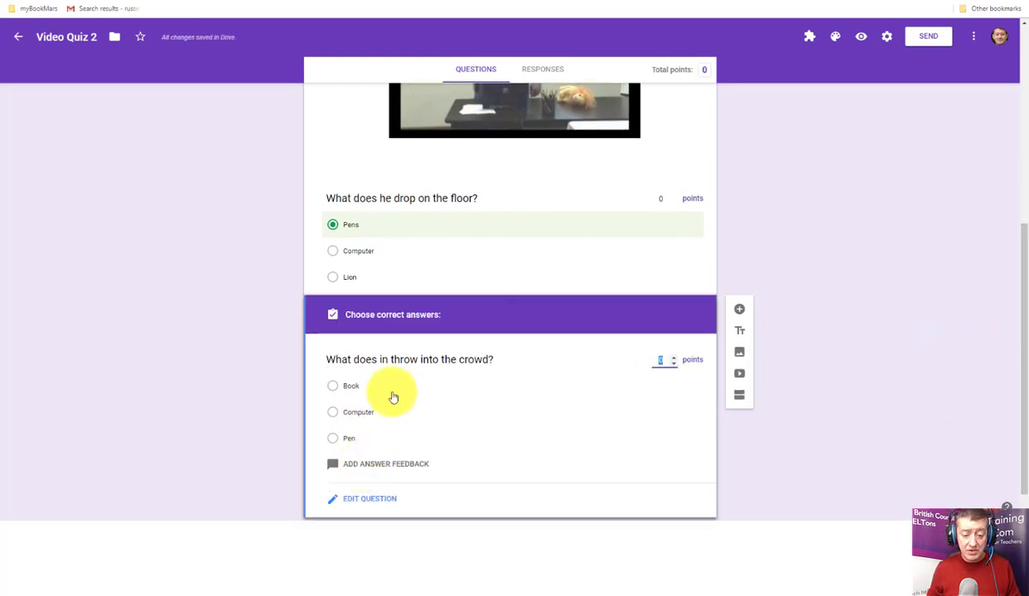
left_click(332, 439)
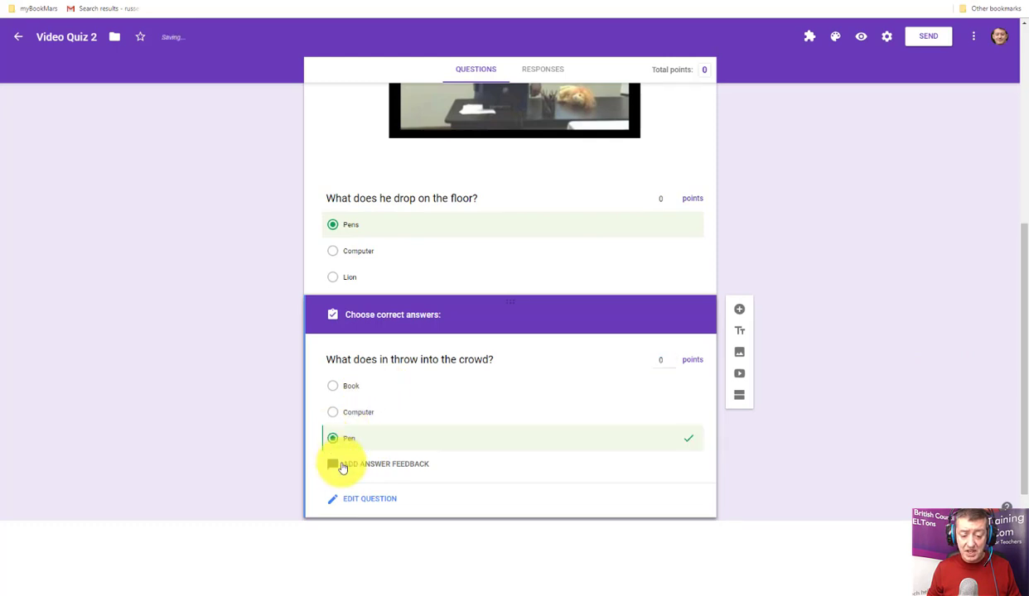
Add and save feedback for the crowd question: "Incorrect it was a pen." for incorrect answers and "Correct." for correct answers.
scroll(1013, 390, "down", 1)
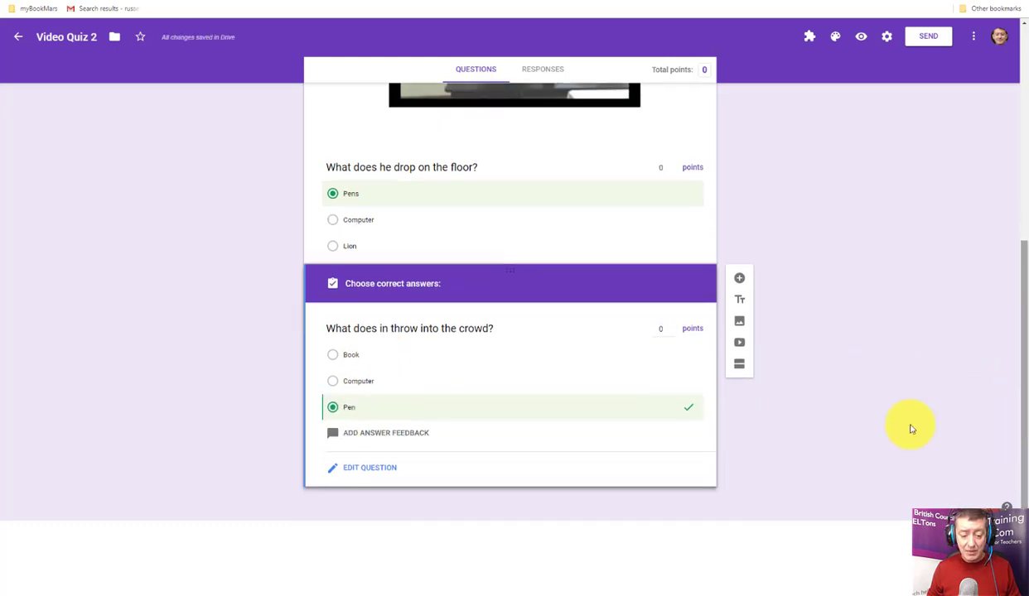
left_click(393, 433)
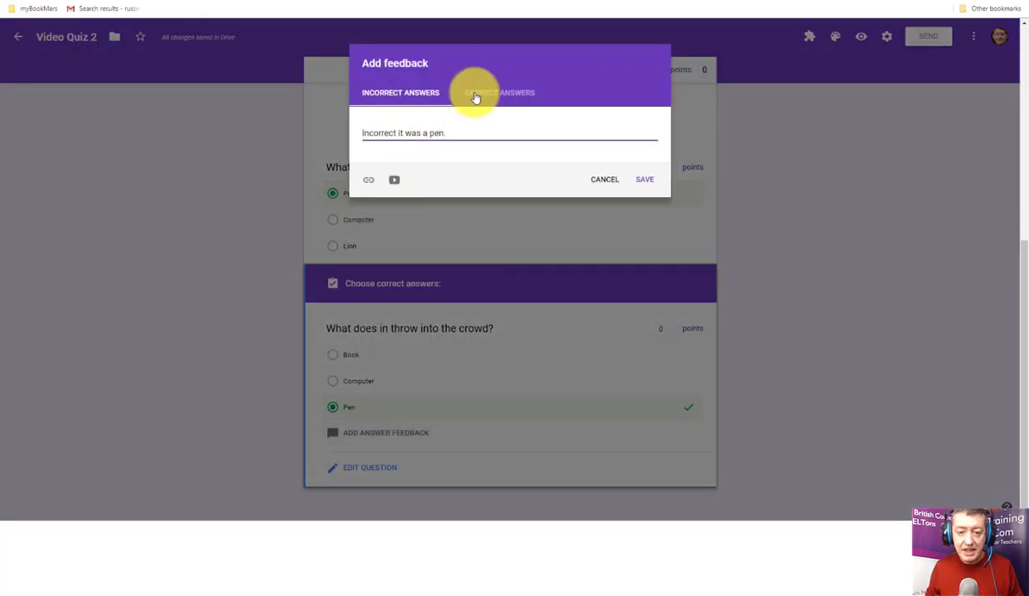
left_click(479, 94)
left_click(419, 134)
type("Correct")
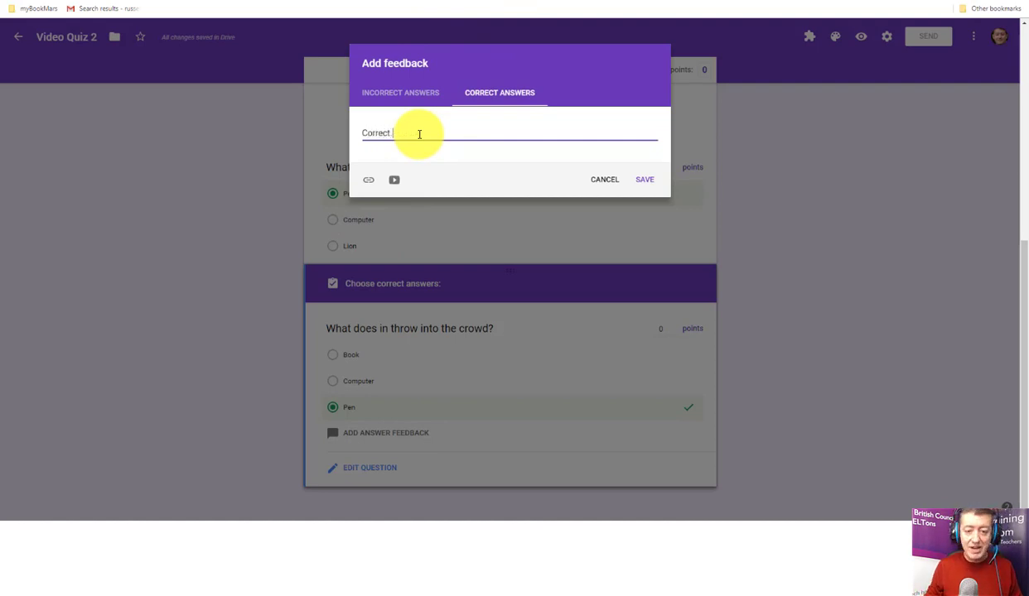
type(".")
left_click(643, 180)
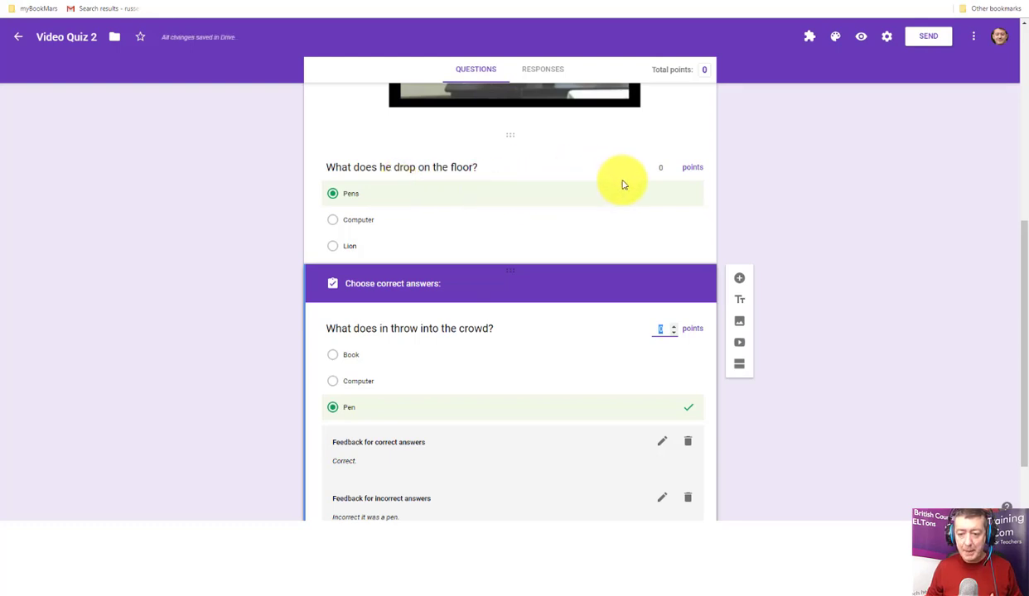
Assign 5 points each to the crowd question and the question about what he drops on the floor.
left_click(673, 325)
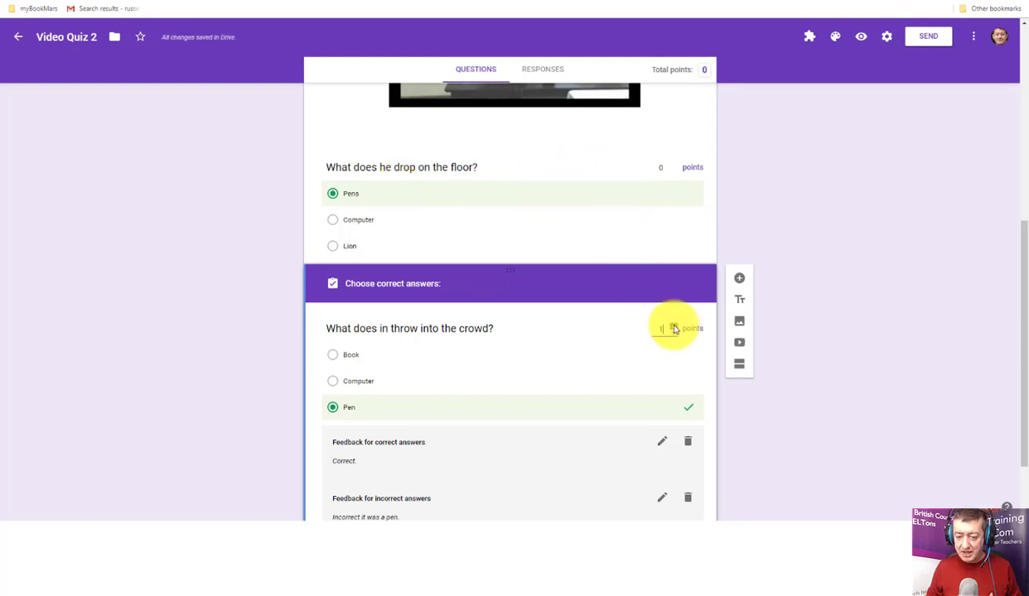
left_click(673, 326)
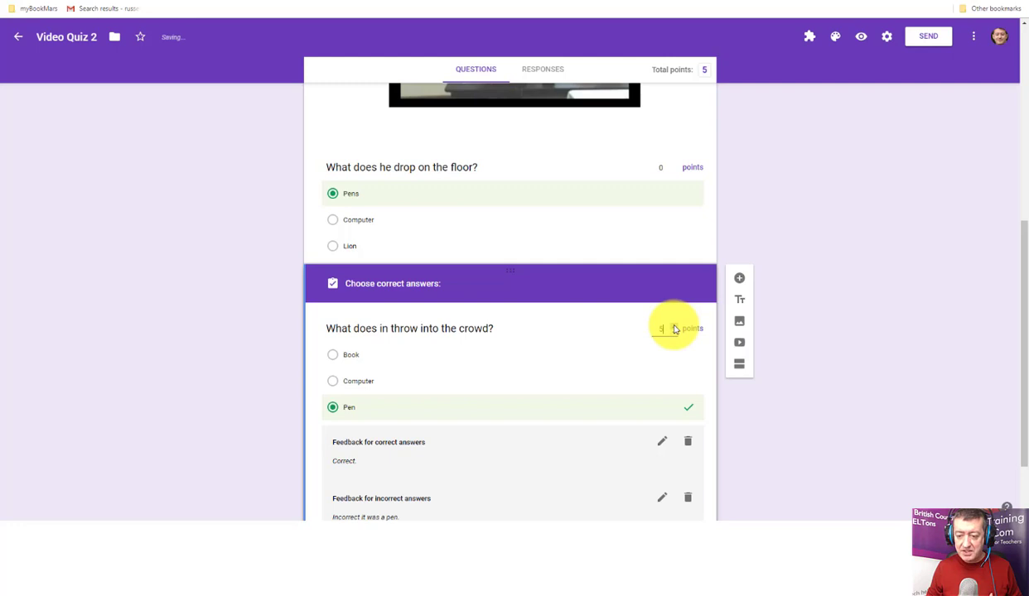
left_click(563, 177)
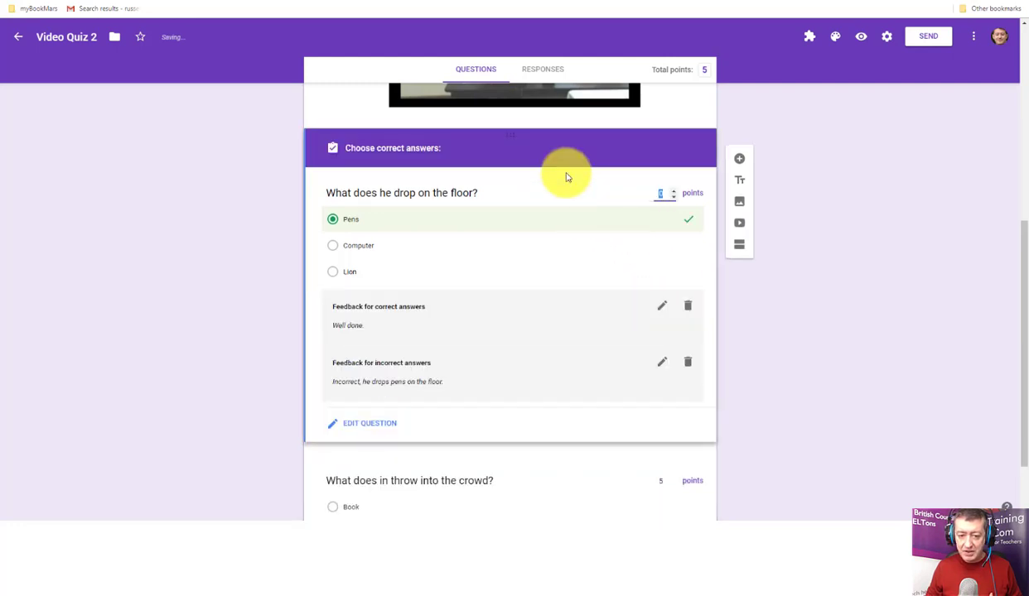
left_click(658, 194)
double_click(674, 194)
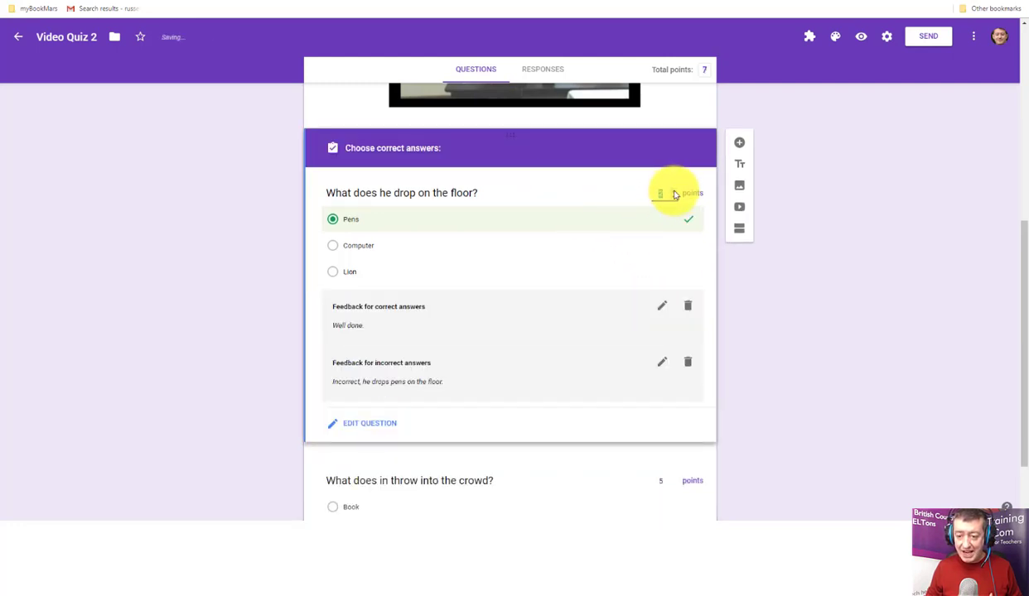
left_click(673, 193)
double_click(674, 193)
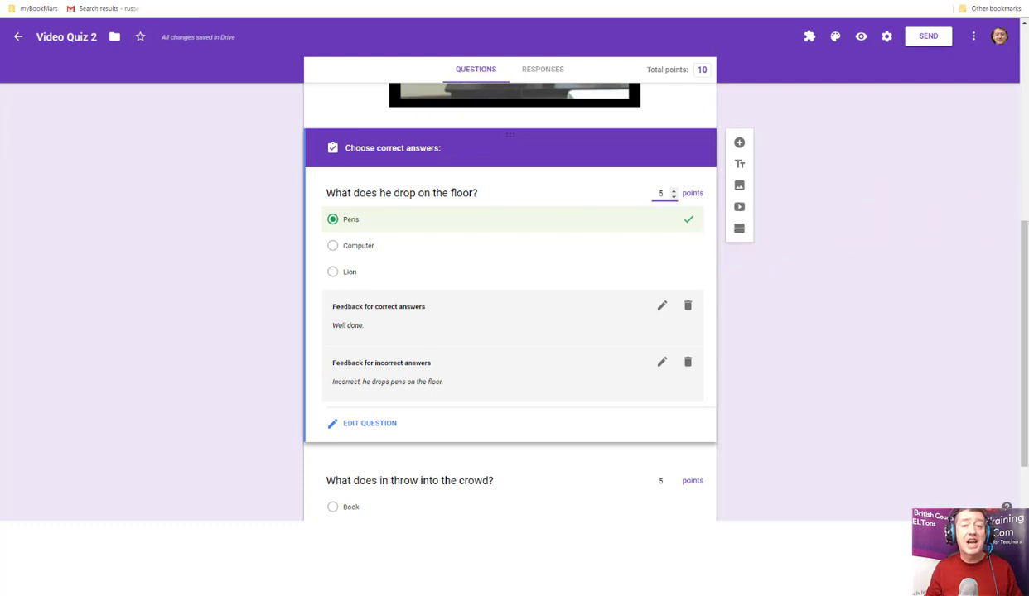
left_click(717, 266)
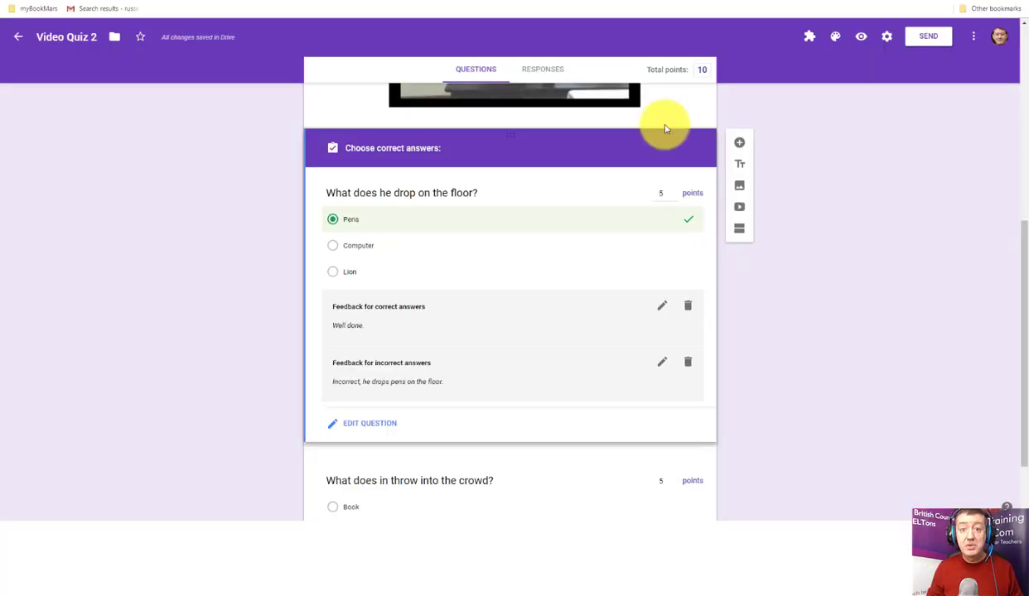
Save the form settings and copy the shortened link for sending the form.
left_click(888, 37)
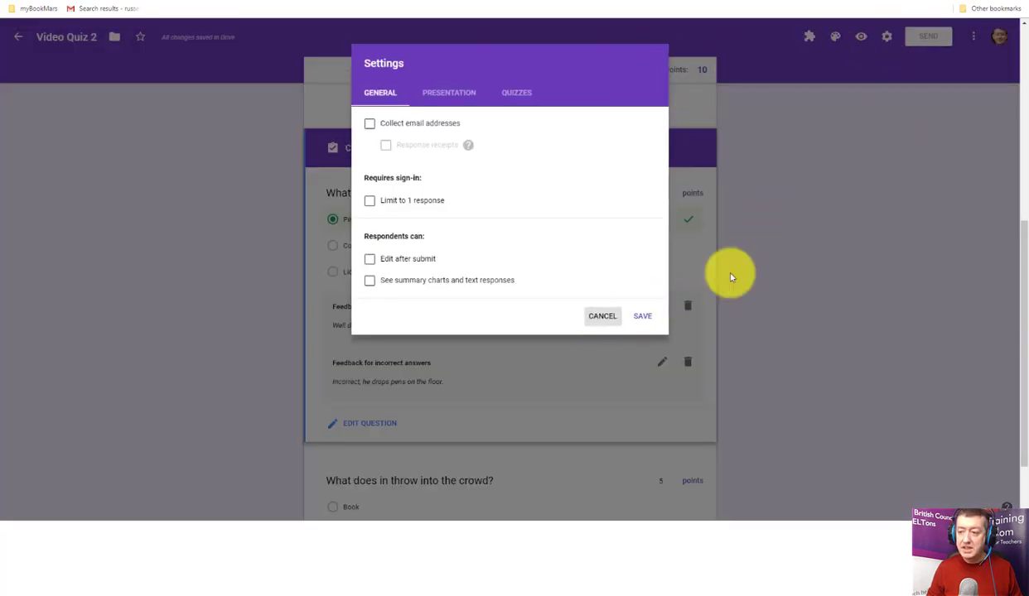
left_click(640, 315)
left_click(928, 36)
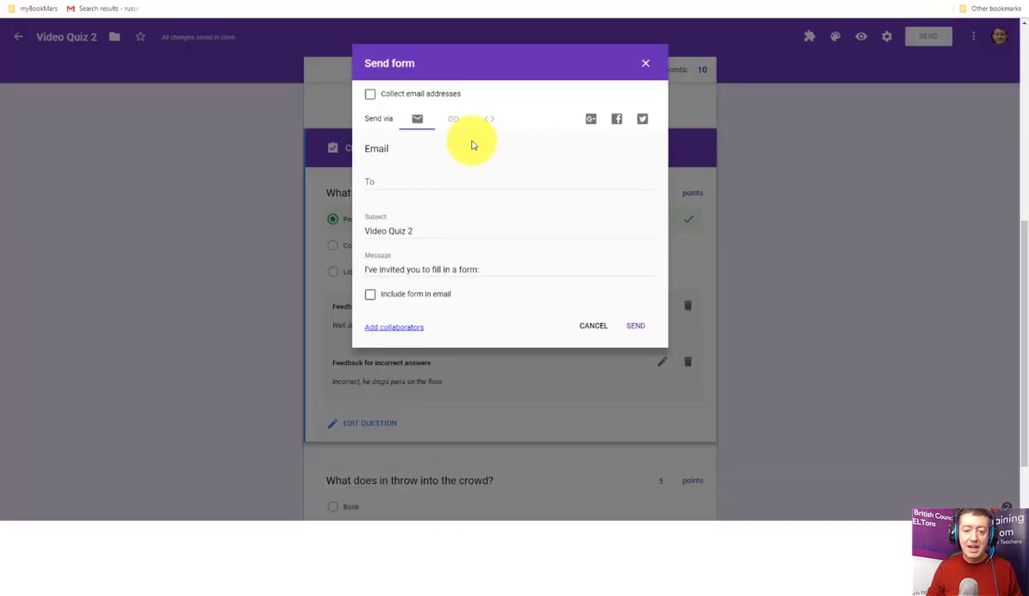
left_click(454, 123)
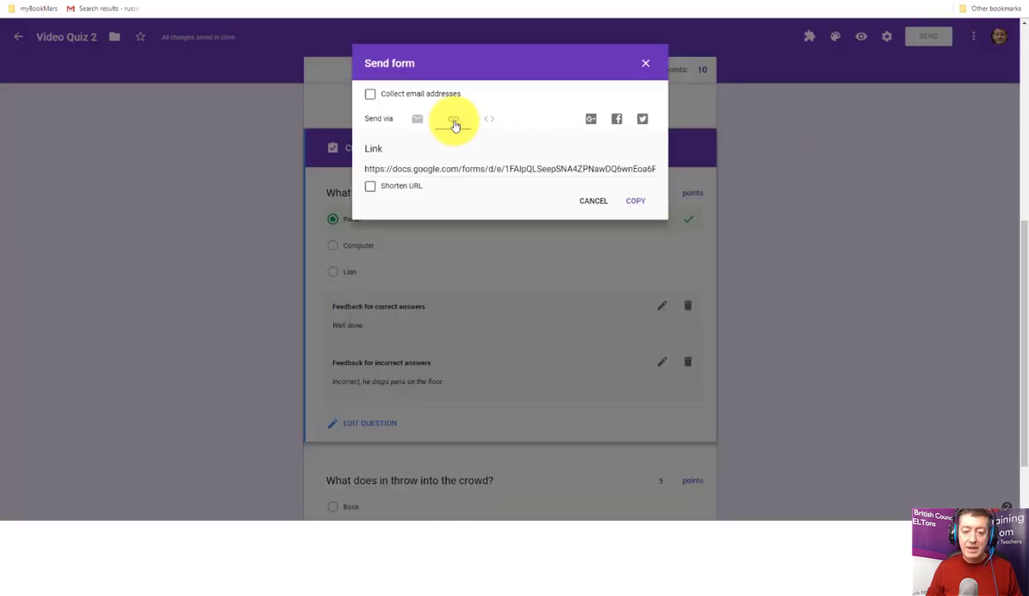
left_click(370, 189)
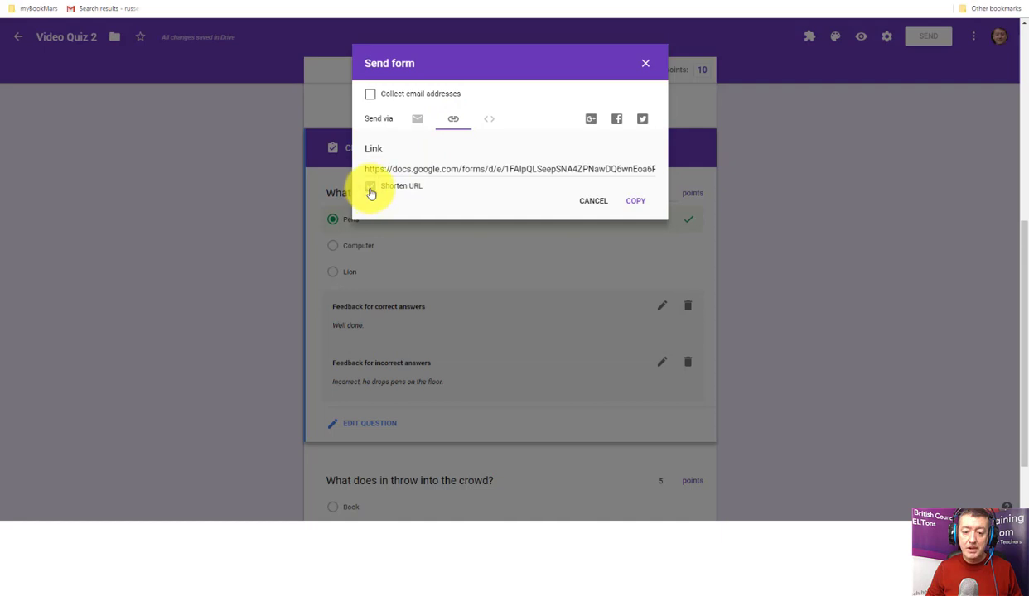
left_click(634, 202)
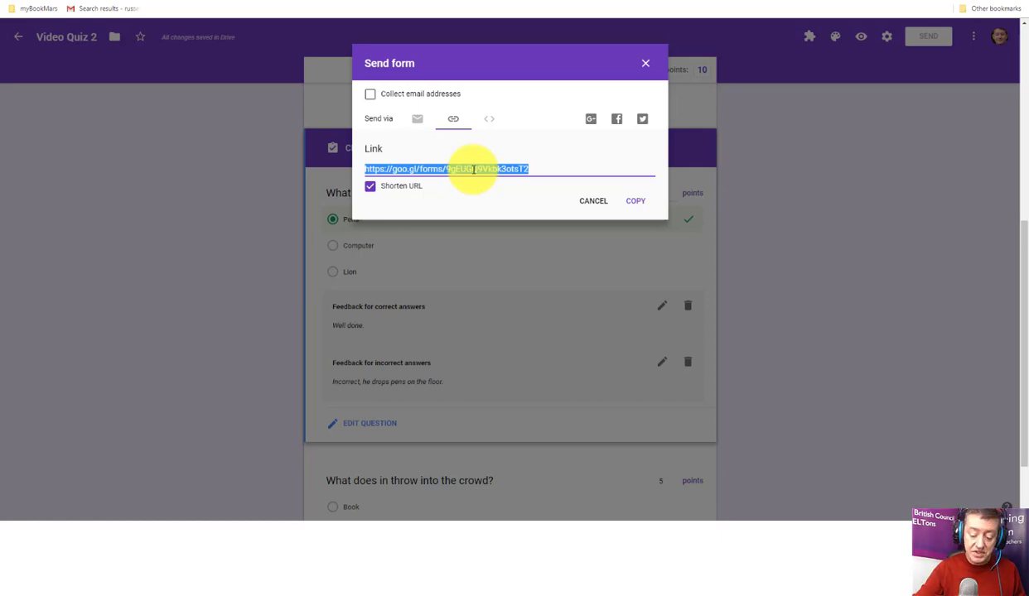
Switch to Microsoft Edge and open the quiz there from the copied short link.
key("alt+Tab")
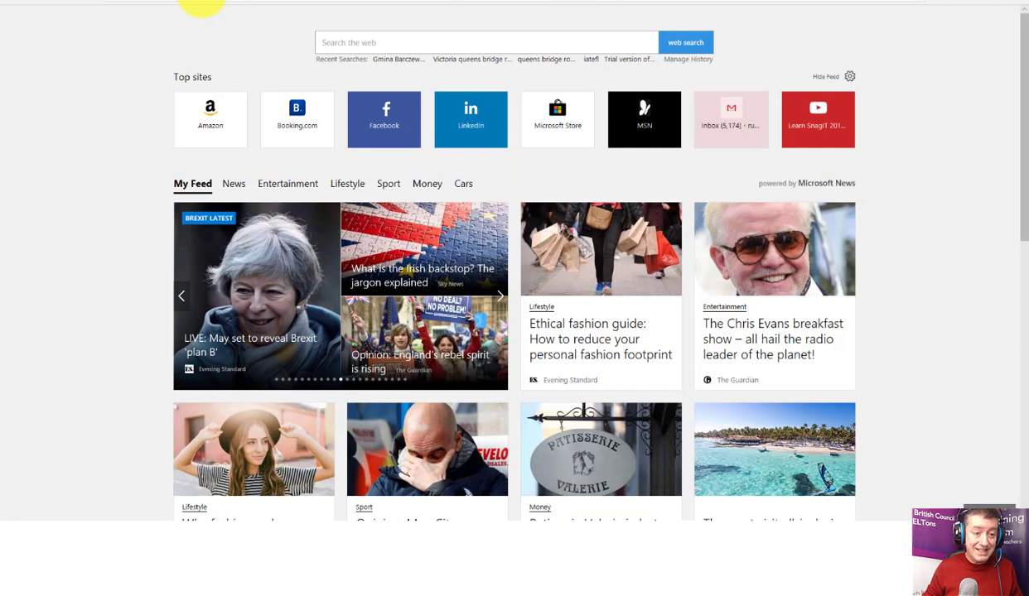
right_click(175, 4)
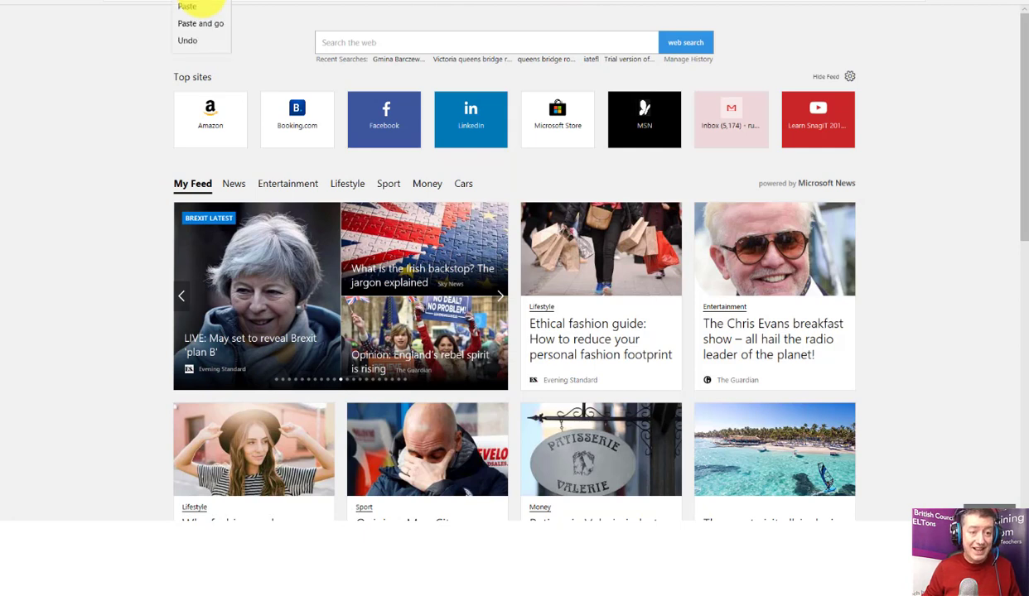
left_click(185, 7)
key("Return")
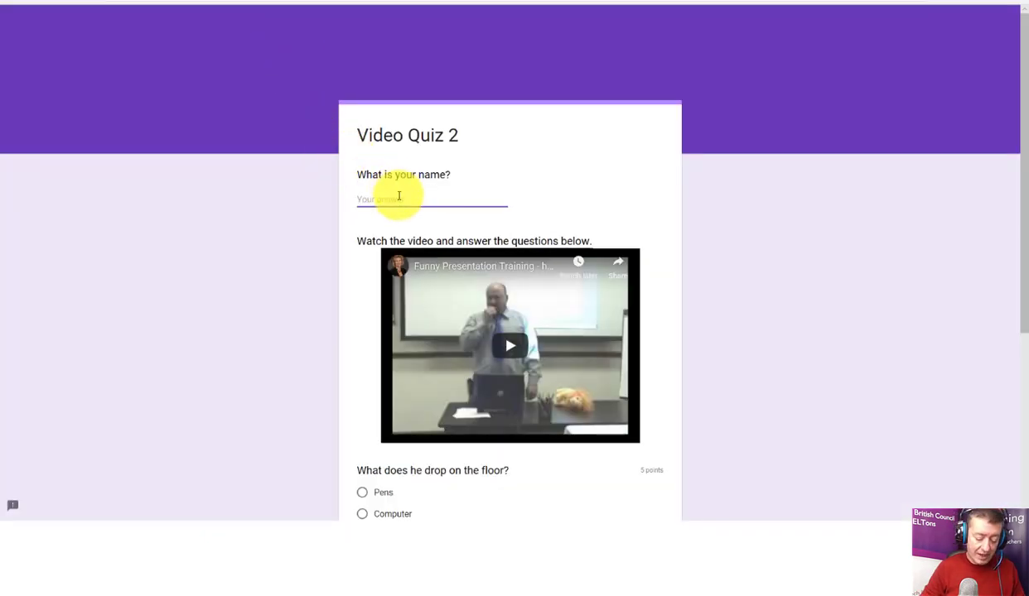
Fill in the respondent's full name, answer "Pens" for the drop question and "Computer" for the crowd question, and submit the quiz.
type("Russell")
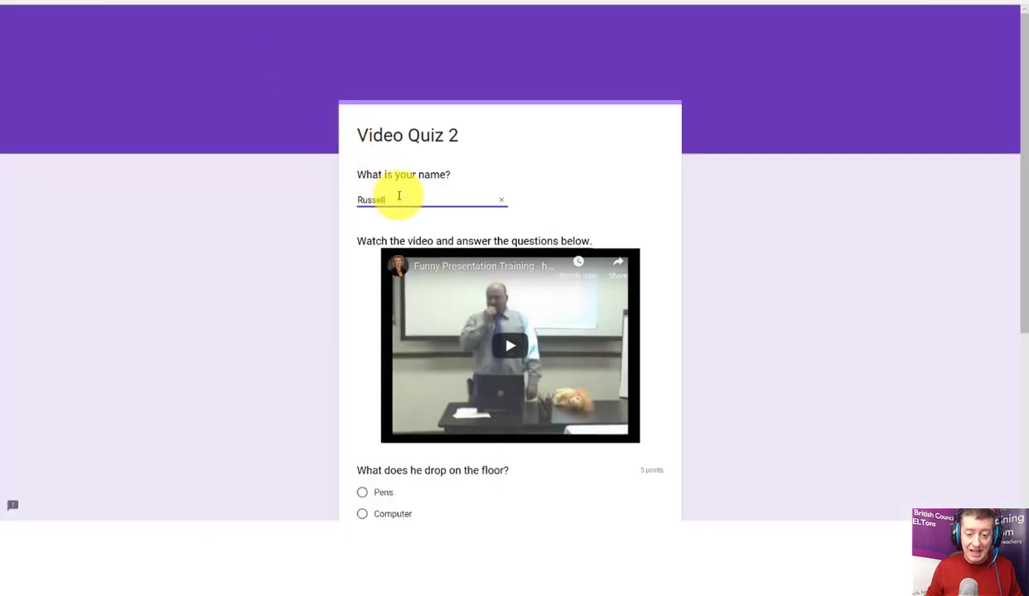
type(" Stannard")
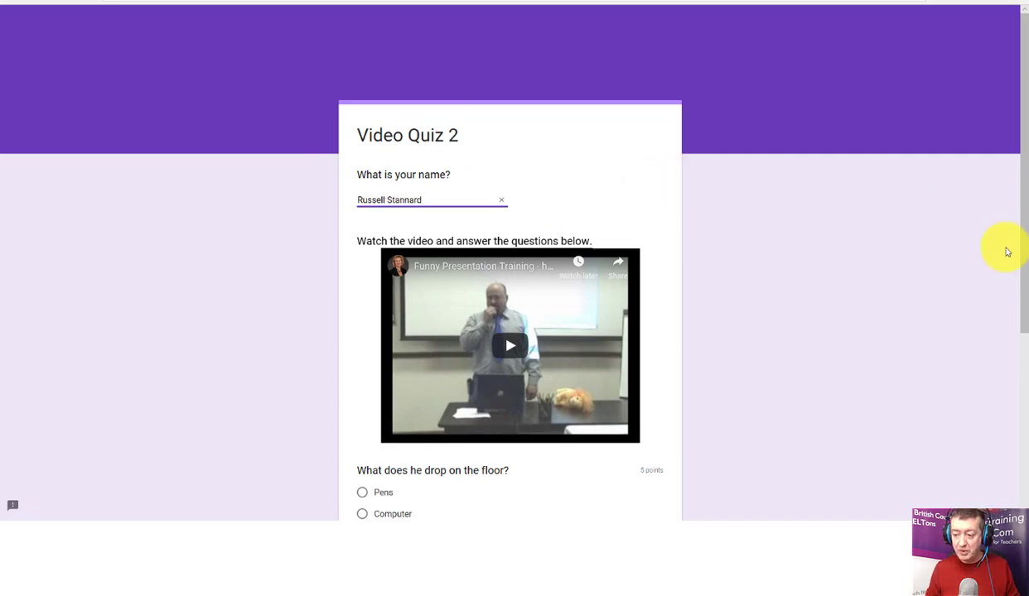
left_click_drag(1019, 257, 1022, 378)
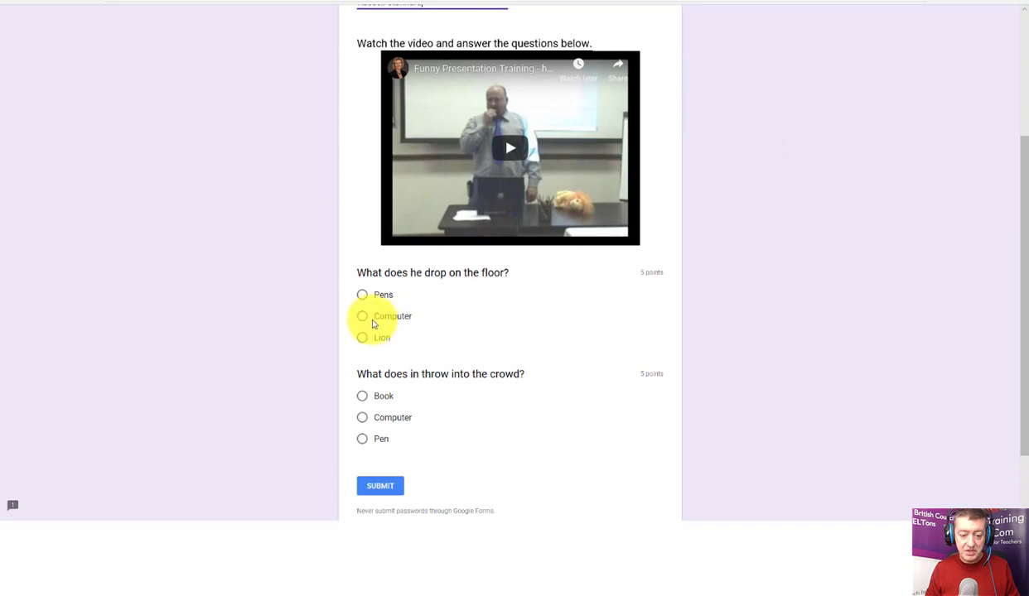
left_click(362, 296)
left_click(364, 419)
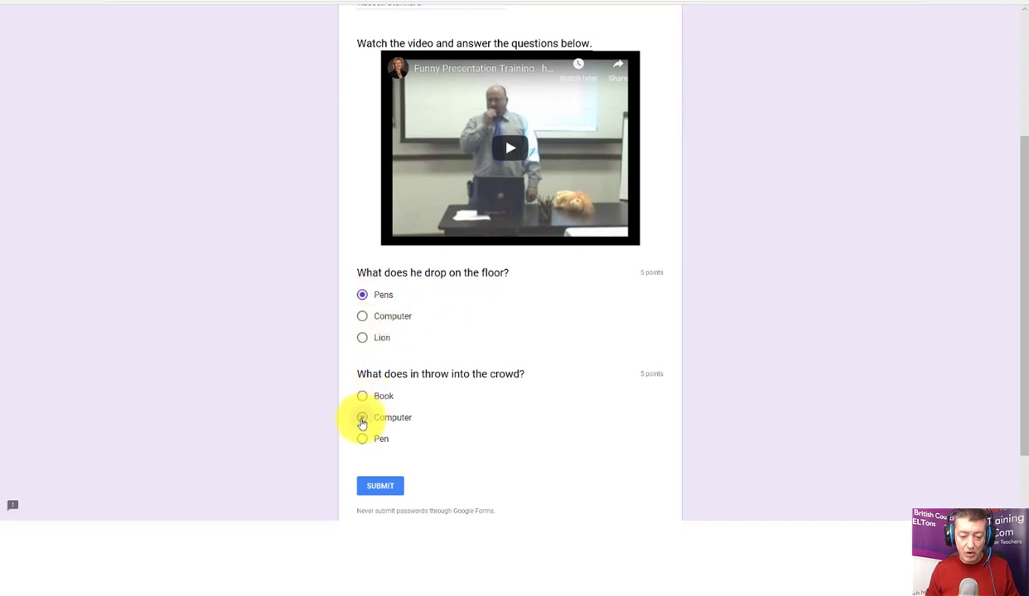
left_click(379, 488)
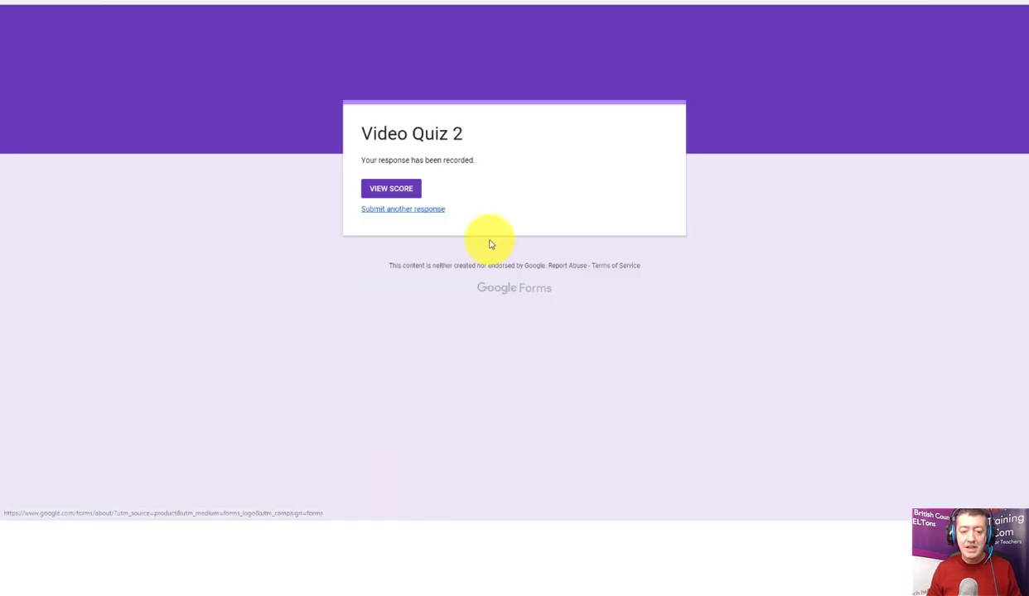
View the score of the submitted quiz and check the marking and feedback for both questions.
left_click(407, 193)
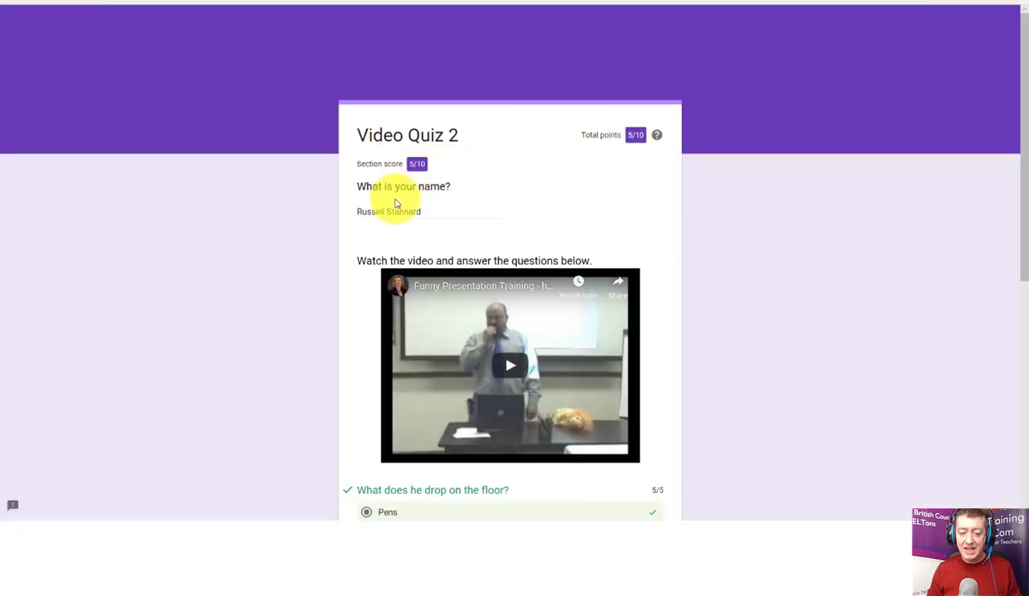
left_click_drag(1025, 111, 1015, 244)
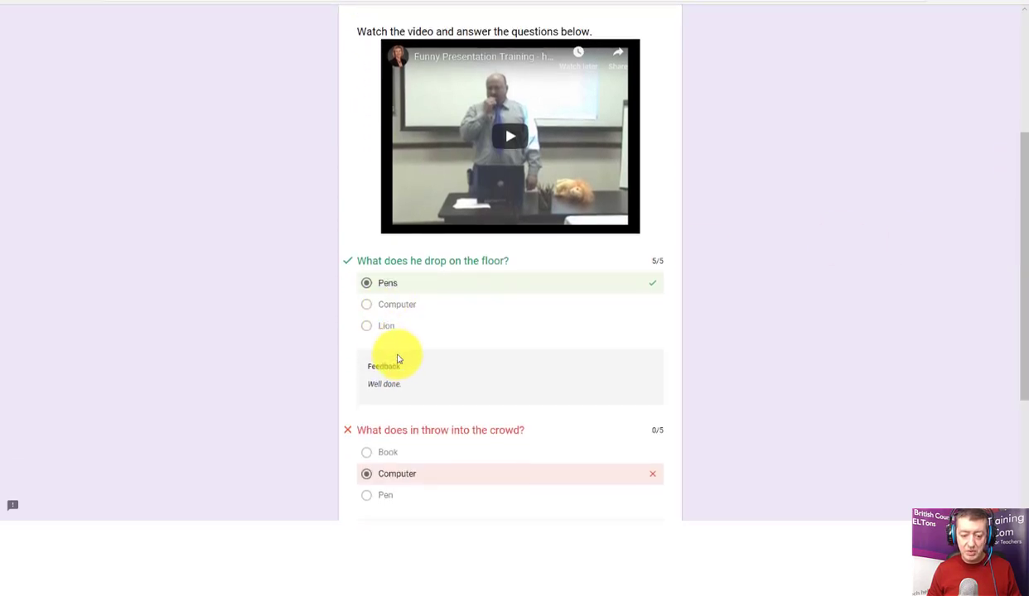
left_click_drag(1012, 342, 1012, 438)
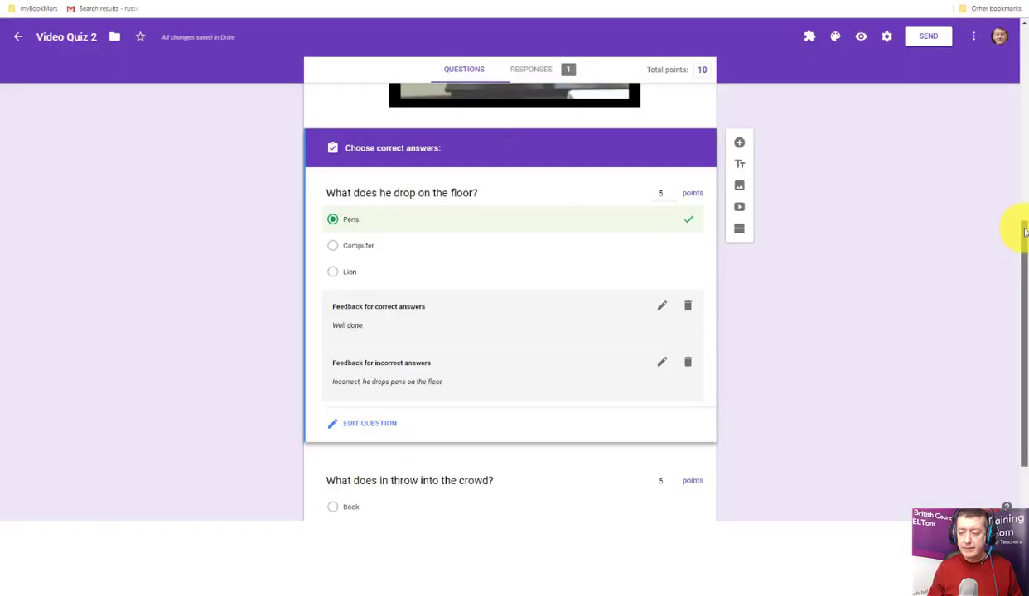
Return to the form editor and review the collected responses, from the summary to the individual submission.
left_click_drag(1012, 230, 1006, 46)
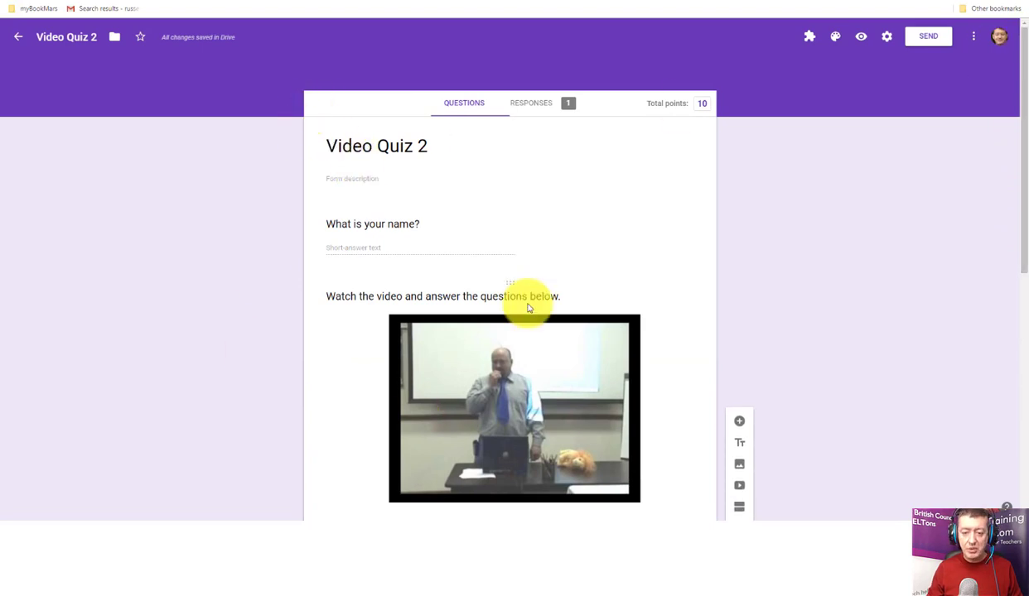
left_click(531, 106)
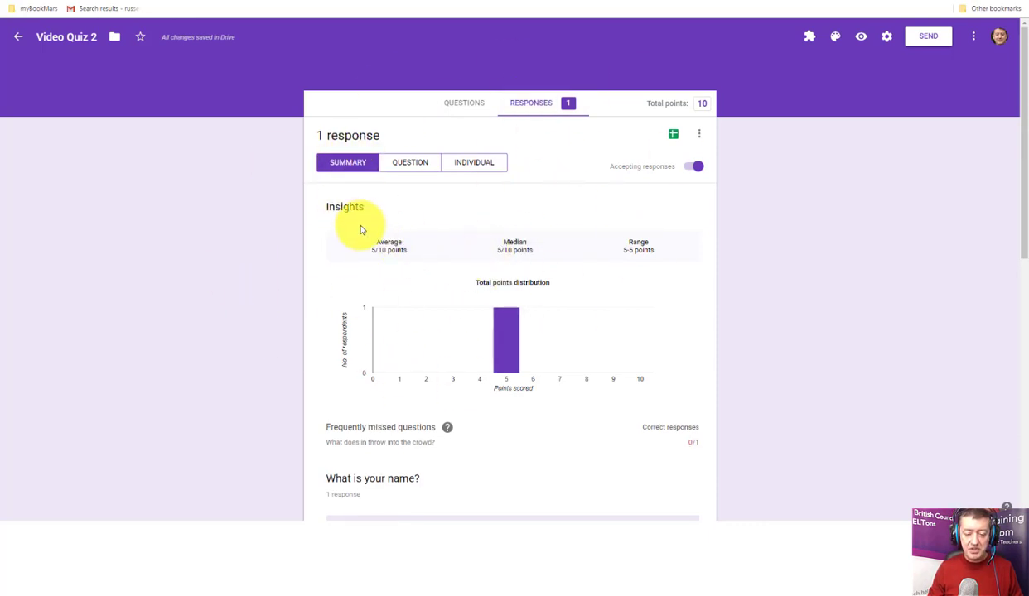
left_click(465, 163)
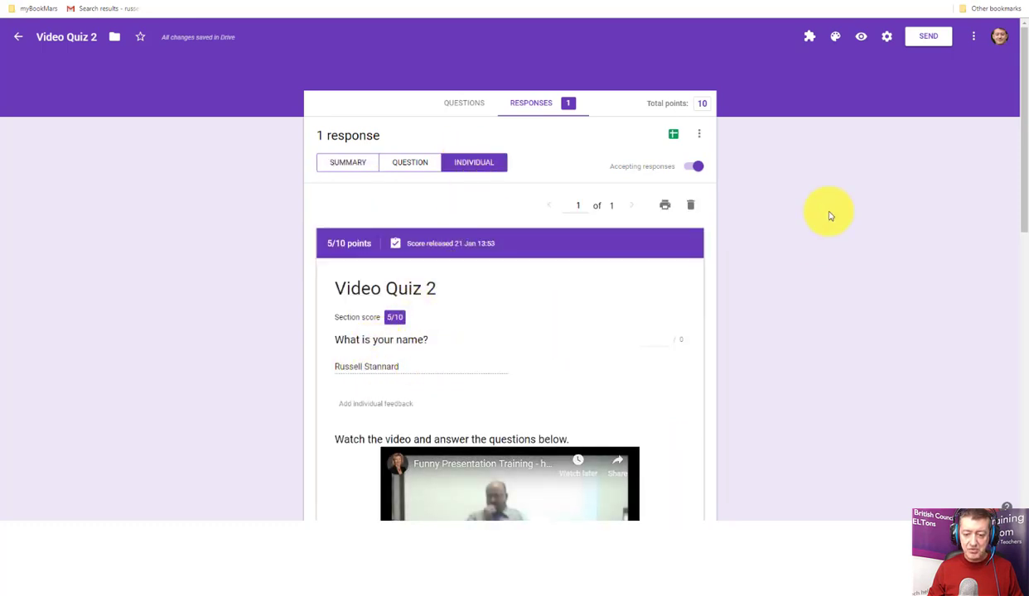
scroll(1016, 223, "down", 3)
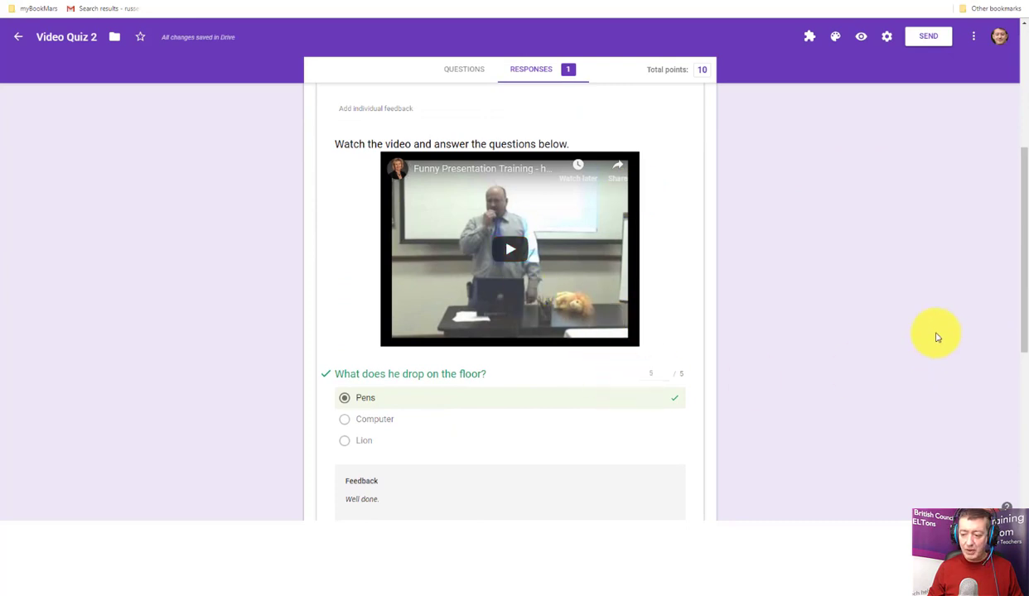
left_click_drag(1025, 314, 1002, 189)
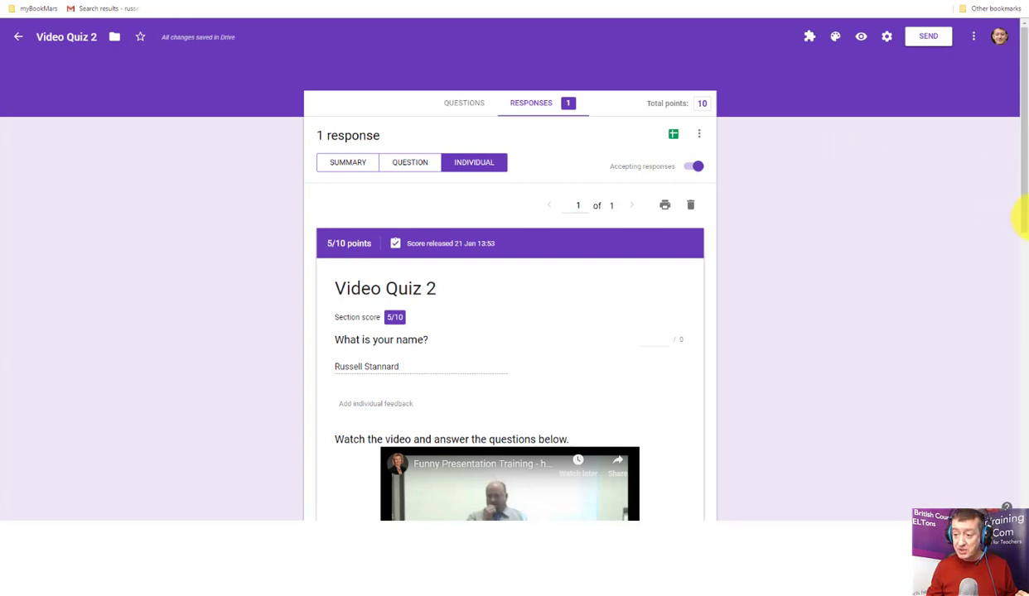
left_click_drag(1014, 214, 1023, 389)
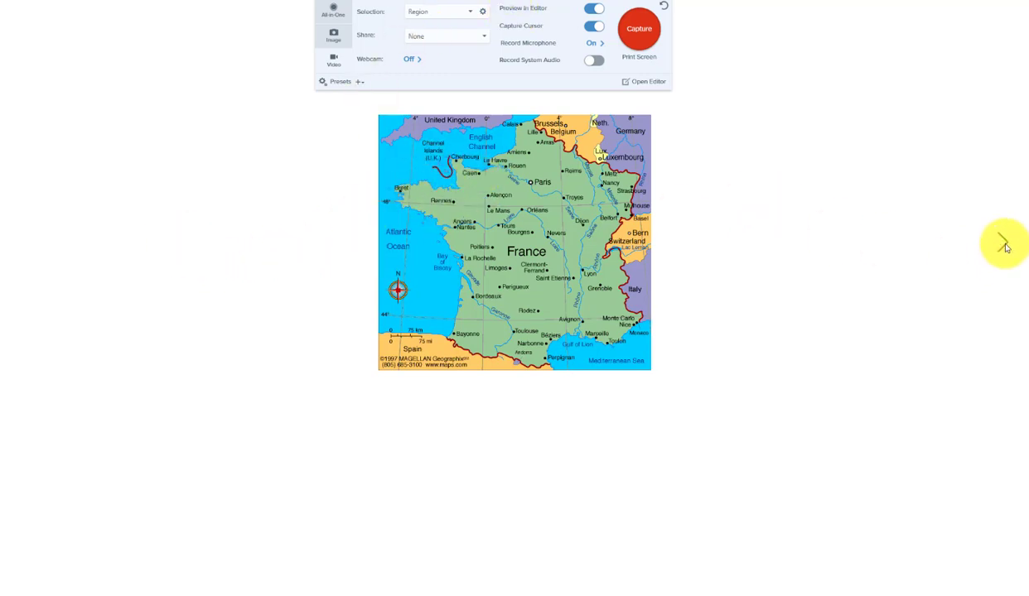
Switch to the map slideshow, look ahead to the map of Italy and go back to the map of France.
left_click(1003, 245)
left_click(1004, 247)
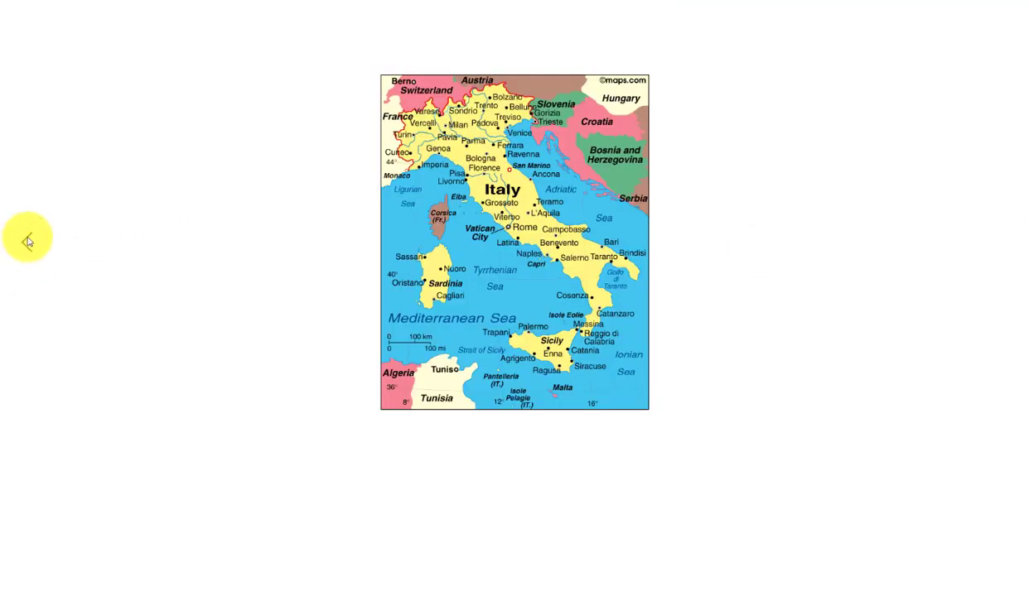
left_click(28, 242)
left_click(28, 242)
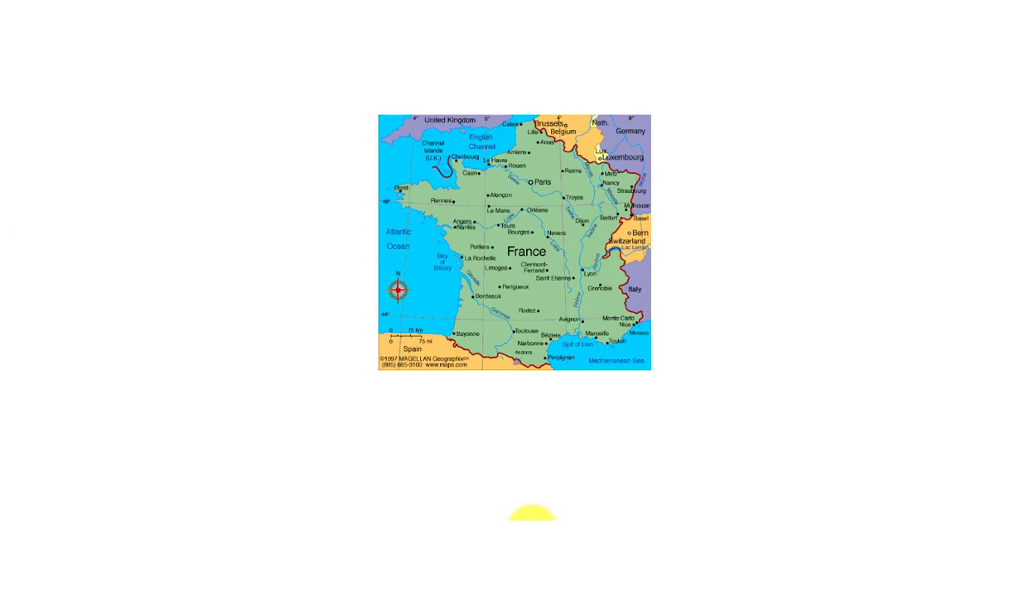
Record a video of a region about 688 x 698 pixels around the France map, advancing the slideshow to the Spain and Italy maps while recording.
mouse_move(489, 2)
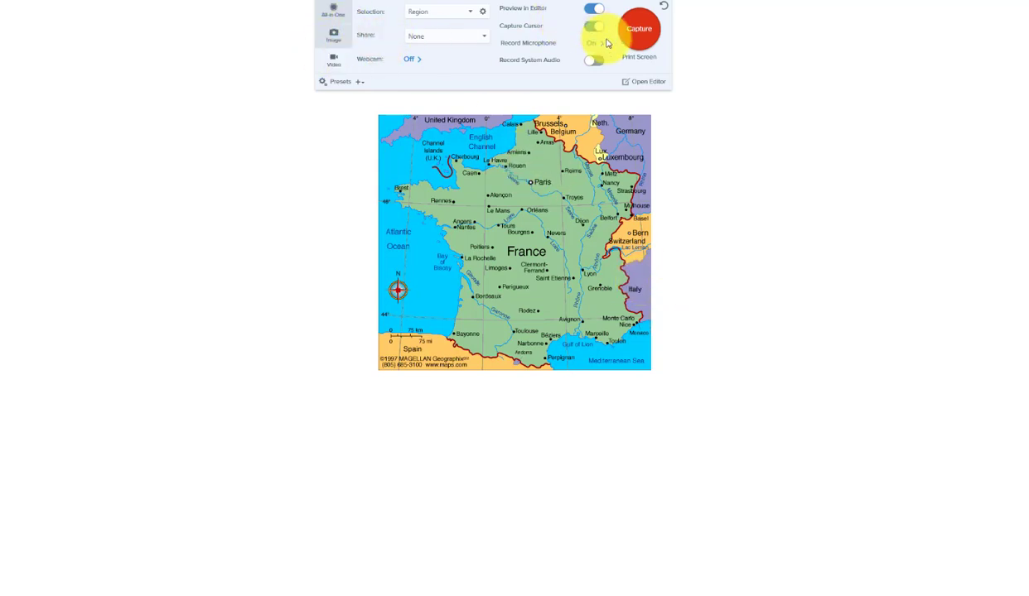
left_click(633, 35)
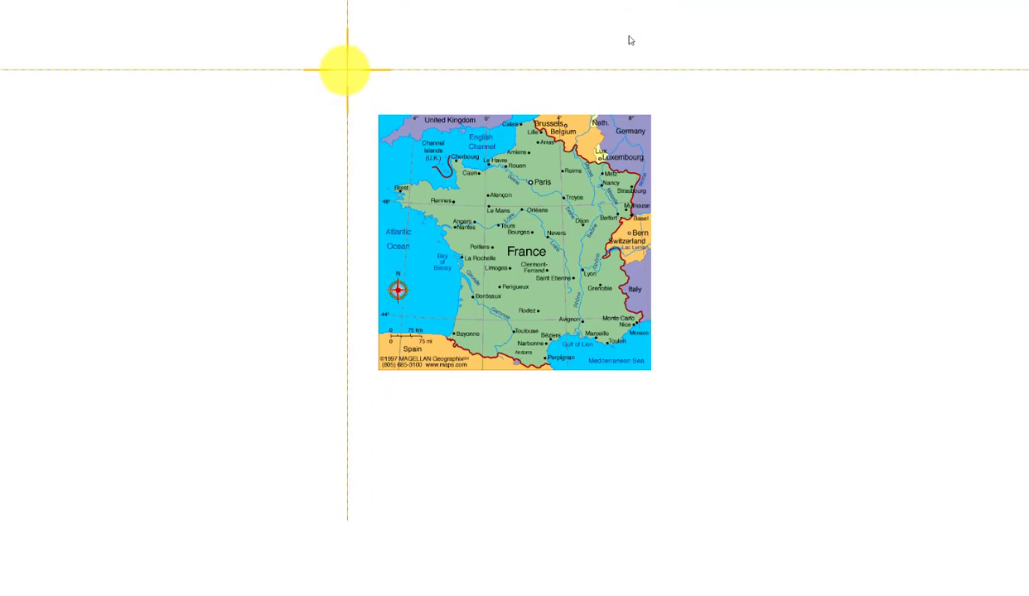
left_click_drag(349, 47, 717, 421)
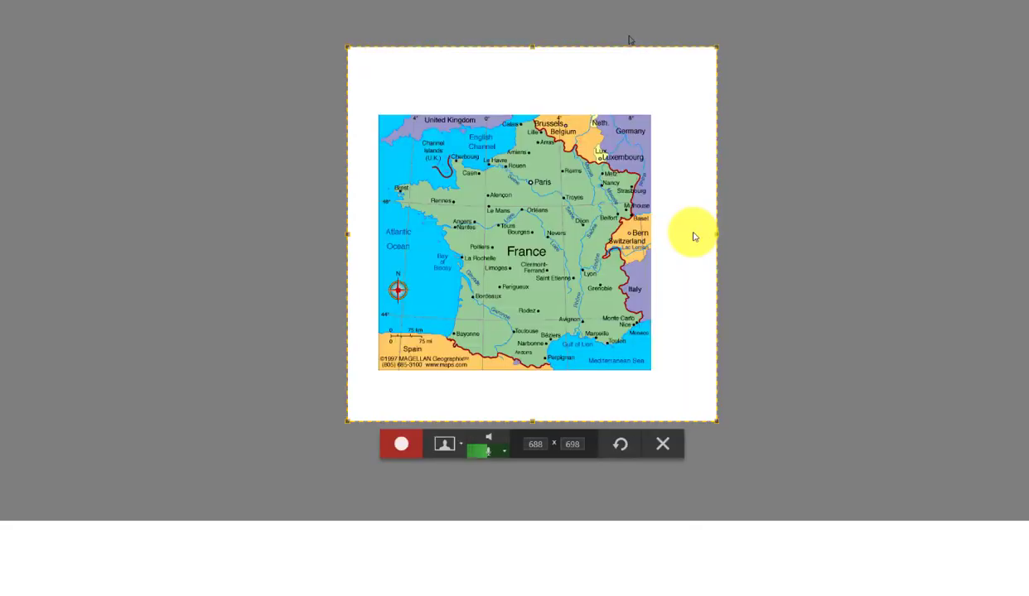
left_click(402, 448)
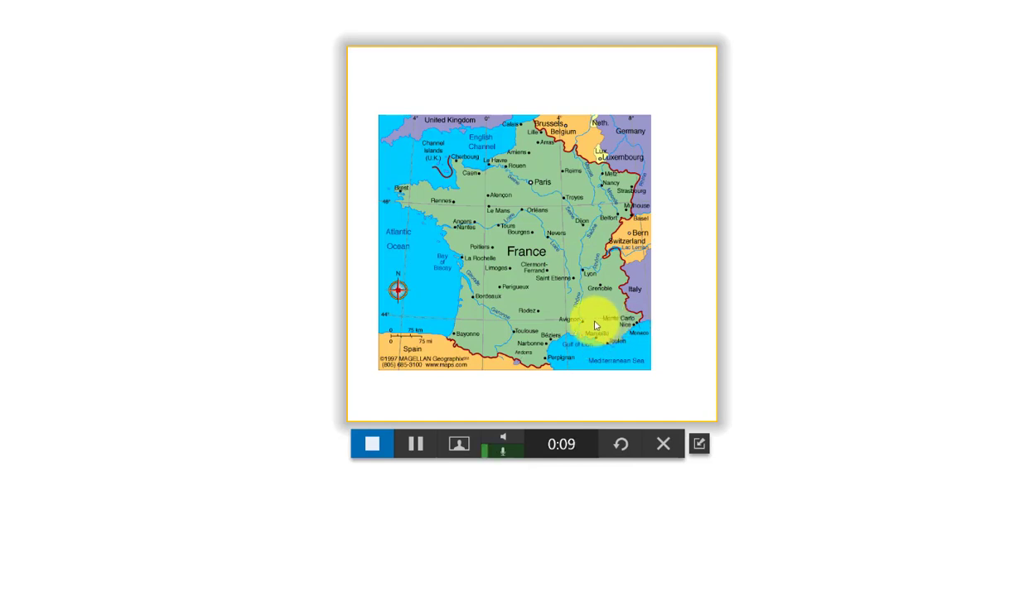
left_click(1001, 243)
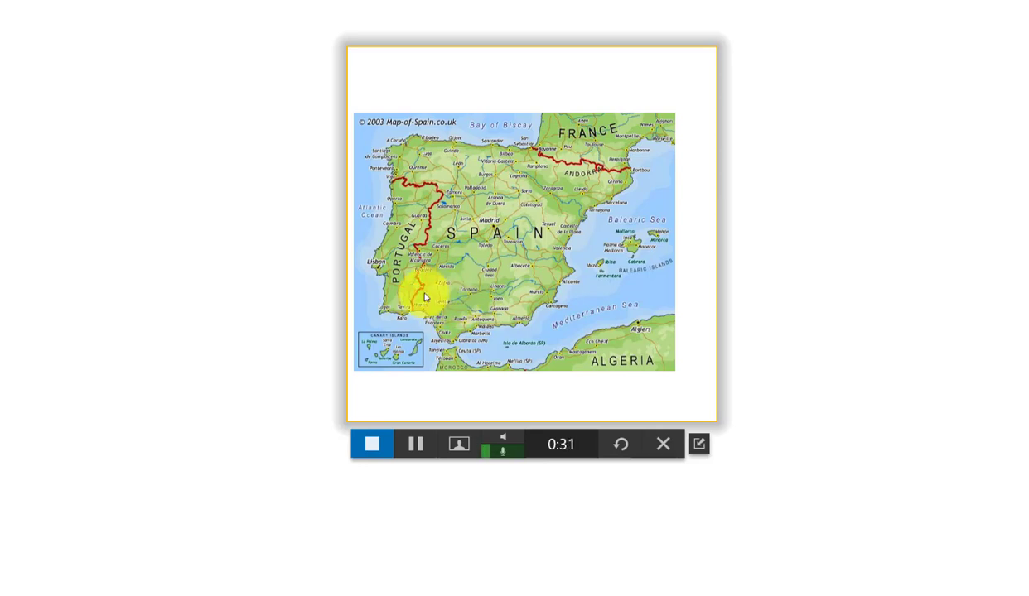
key("Right")
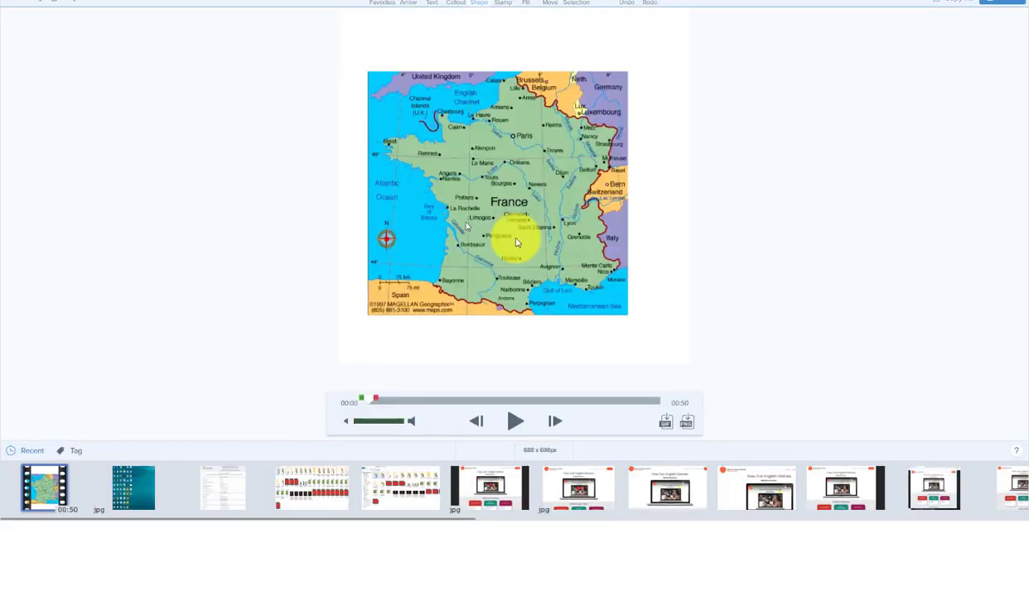
Play the opening of the recorded map video and skip ahead to the Italy section near its end.
left_click(515, 422)
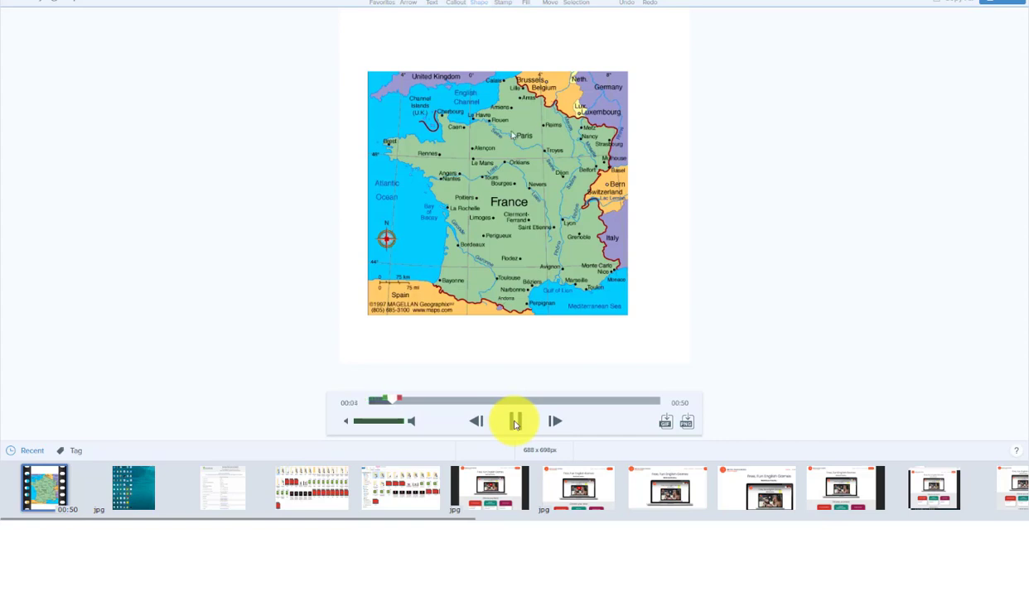
left_click(514, 422)
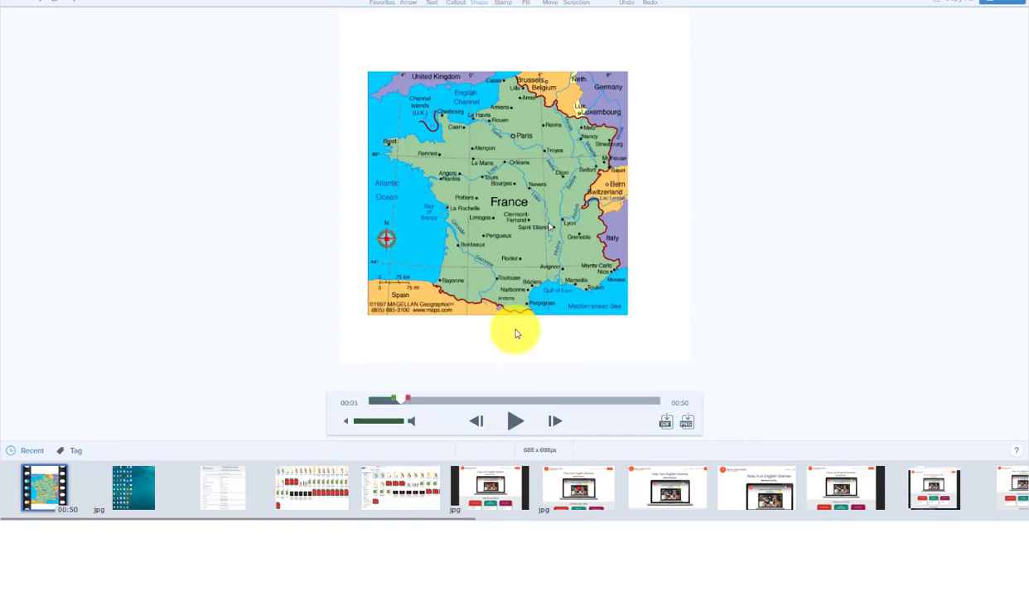
left_click_drag(398, 402, 619, 427)
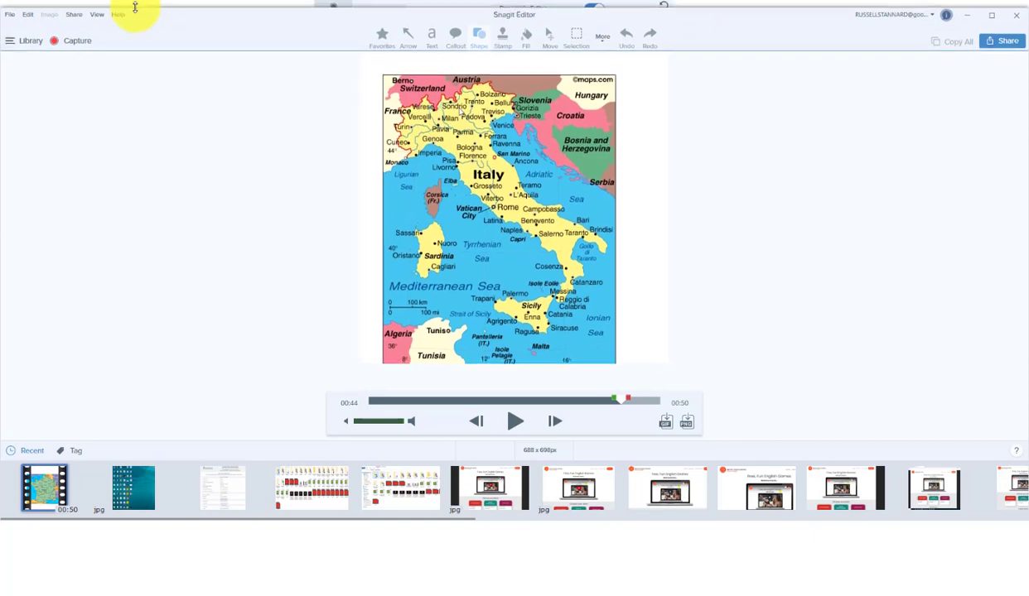
Start sending the recording to YouTube and replace its title with "test video for google".
left_click(75, 16)
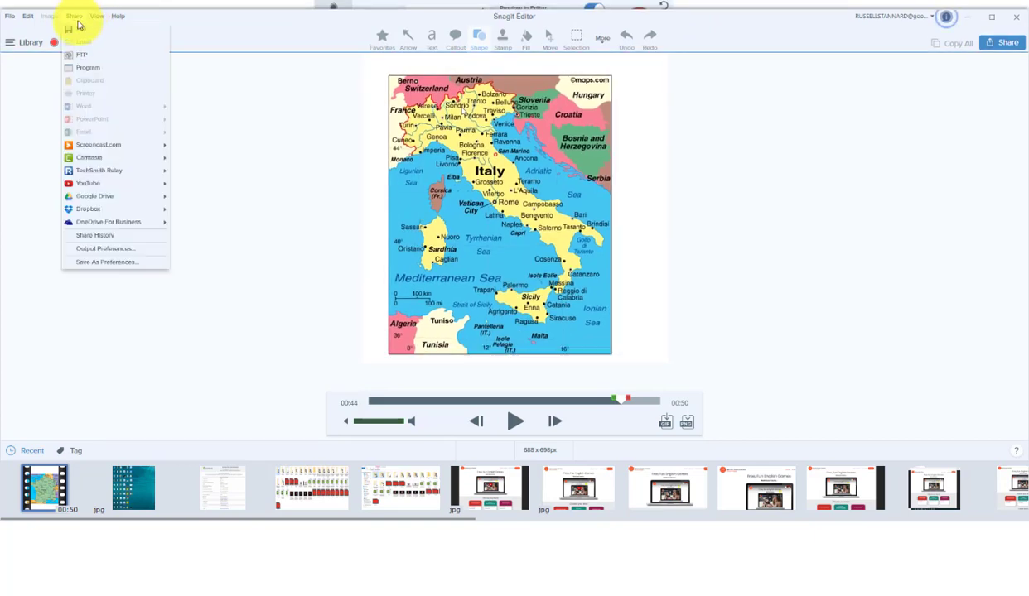
mouse_move(92, 183)
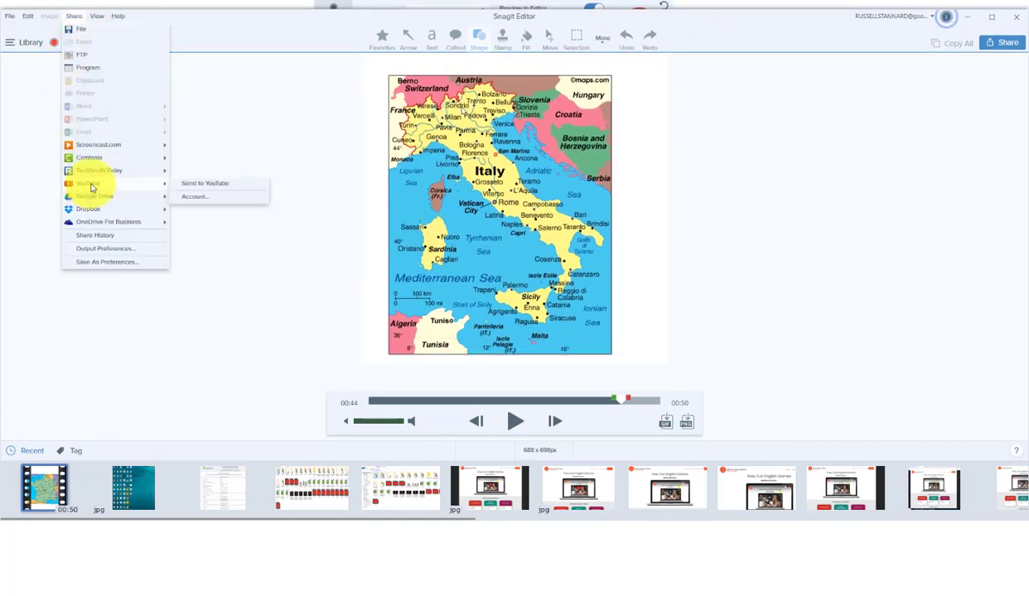
left_click(217, 190)
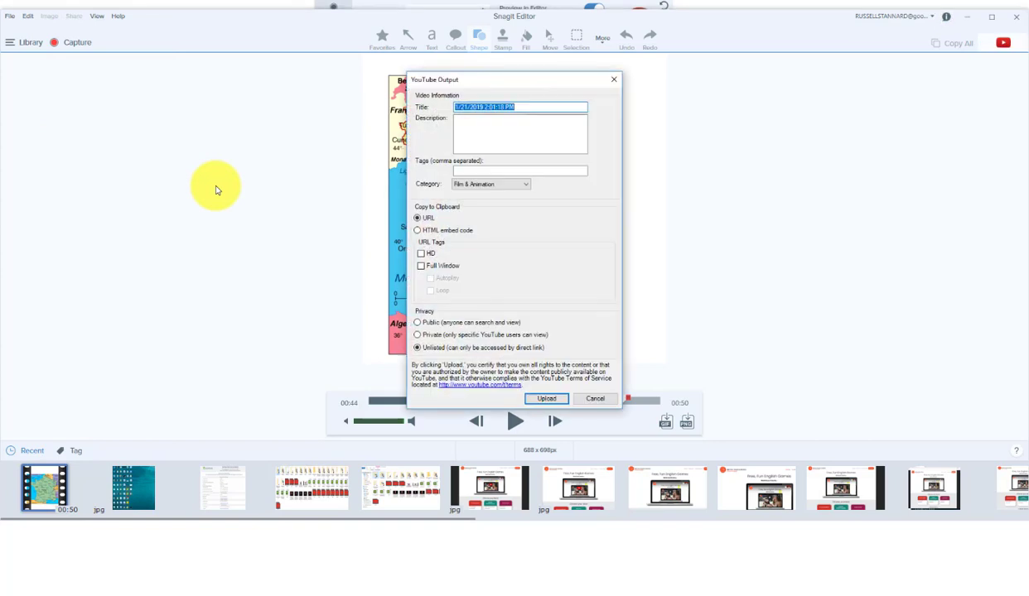
left_click(532, 108)
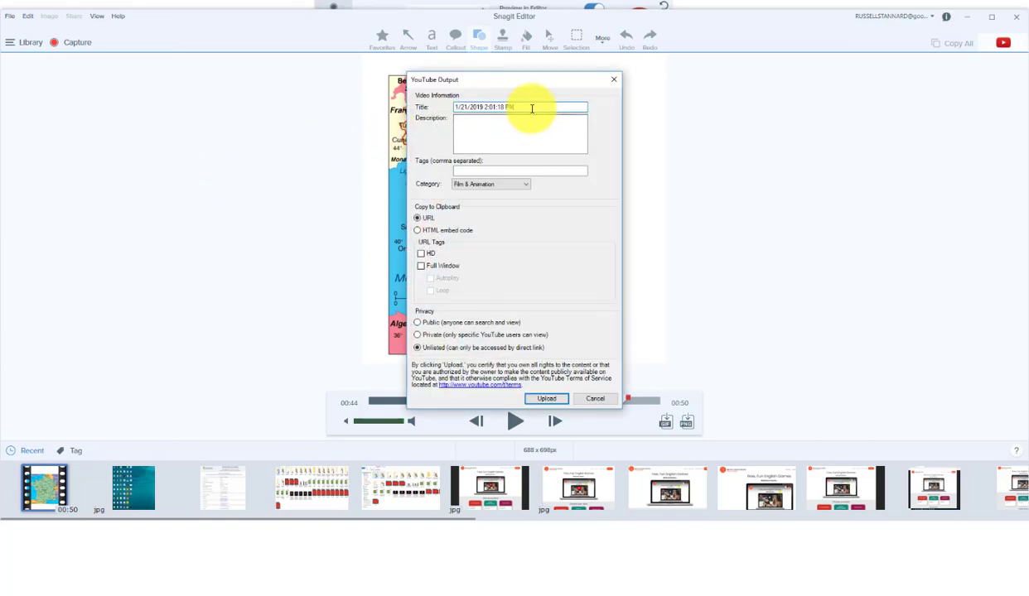
key("BackSpace")
key("BackSpace")
key("BackSpace")
key("BackSpace")
key("BackSpace")
key("BackSpace")
key("BackSpace")
key("BackSpace")
key("BackSpace")
key("BackSpace")
key("BackSpace")
key("BackSpace")
key("BackSpace")
key("BackSpace")
key("BackSpace")
key("BackSpace")
key("BackSpace")
key("BackSpace")
key("BackSpace")
key("BackSpace")
type("test video for google")
Copy the video title into the description of the YouTube output.
key("shift+Left")
key("shift+Left")
key("shift+Left")
key("shift+Left")
key("shift+Left")
key("shift+Left")
key("shift+Left")
key("shift+Left")
key("shift+Left")
key("shift+Left")
key("shift+Left")
key("shift+Left")
key("shift+Left")
key("shift+Left")
key("shift+Left")
key("shift+Left")
key("shift+Left")
key("shift+Left")
key("shift+Left")
key("shift+Left")
key("ctrl+c")
left_click(514, 133)
key("ctrl+v")
Add the tag "Test Video" and upload the recording to YouTube as an unlisted video.
left_click(489, 171)
type("T")
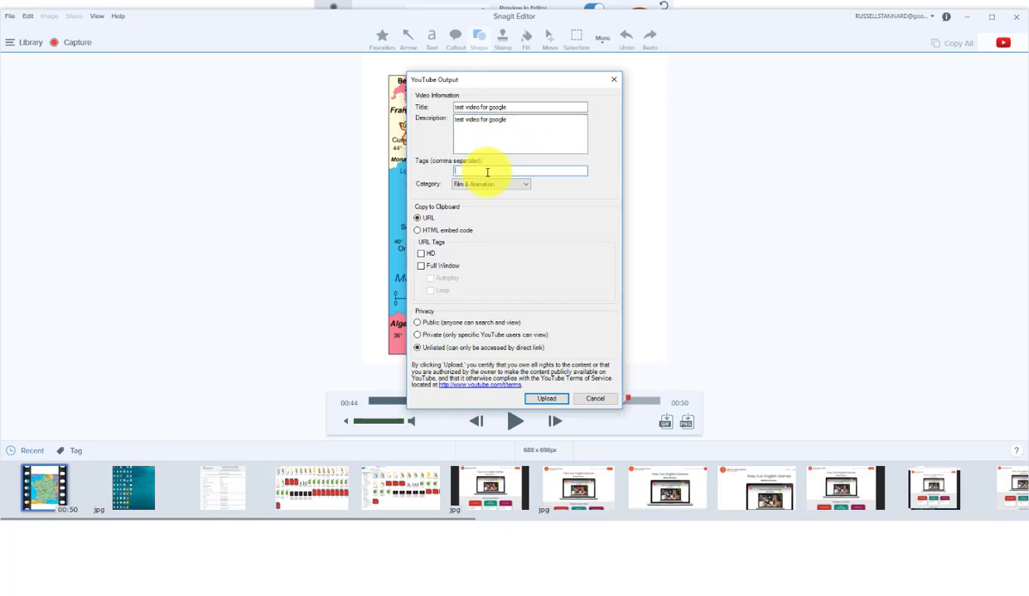
type("est Video")
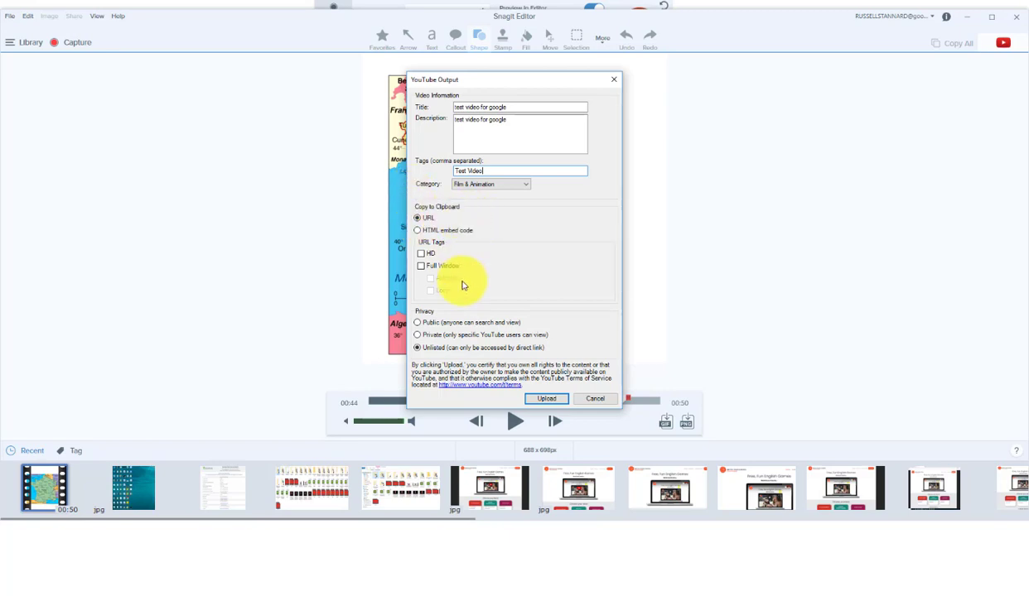
left_click(554, 401)
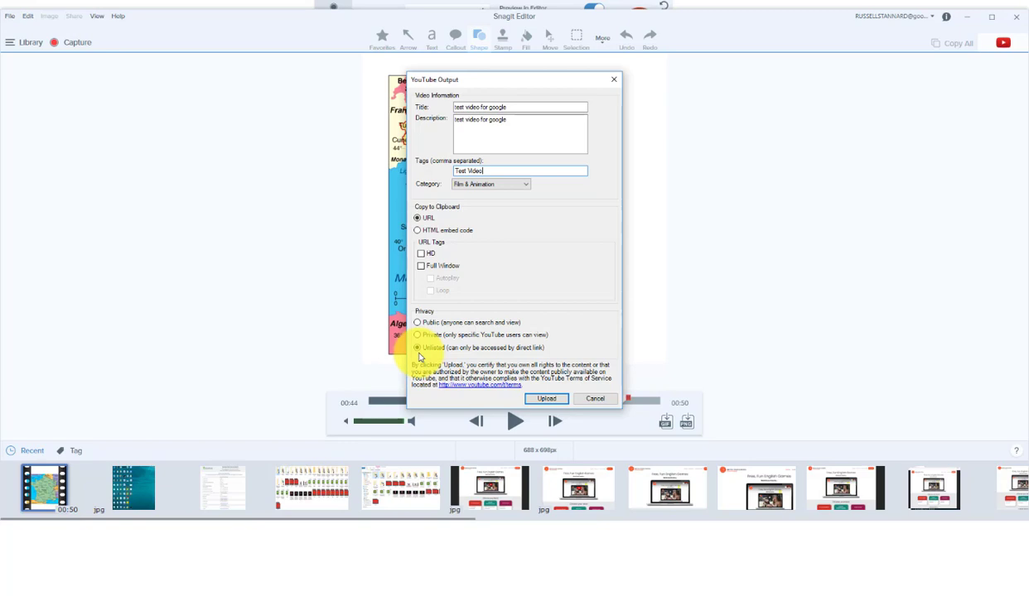
left_click(546, 399)
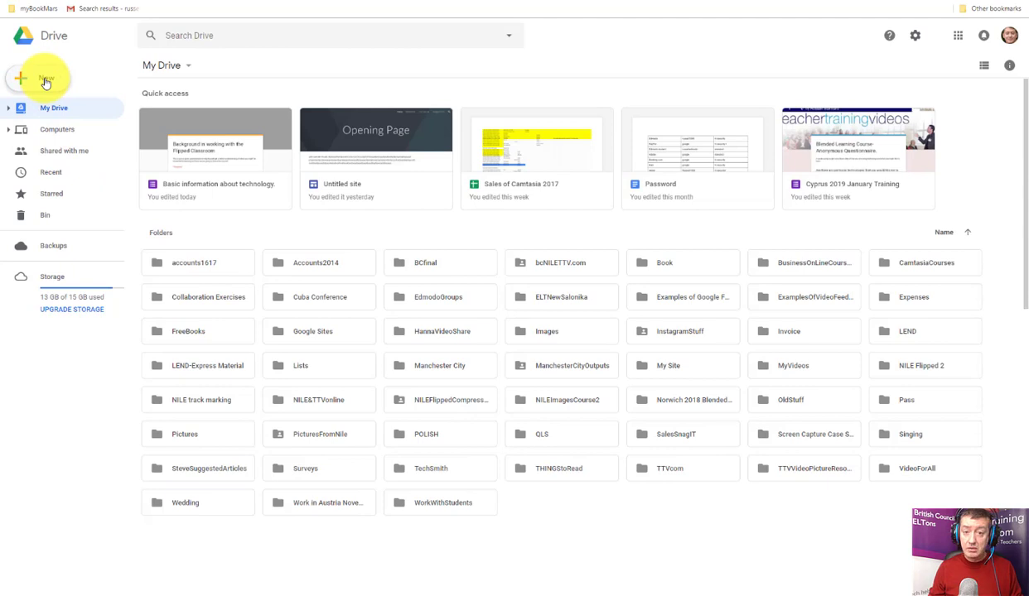
Switch to Google Drive and create a new blank Google Form.
left_click(46, 82)
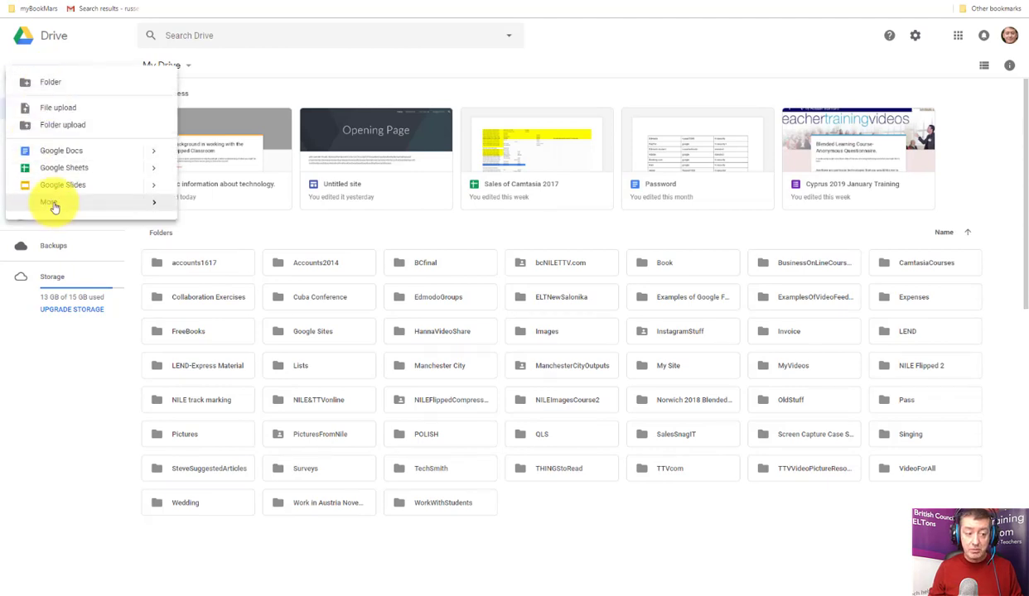
mouse_move(91, 216)
left_click(235, 212)
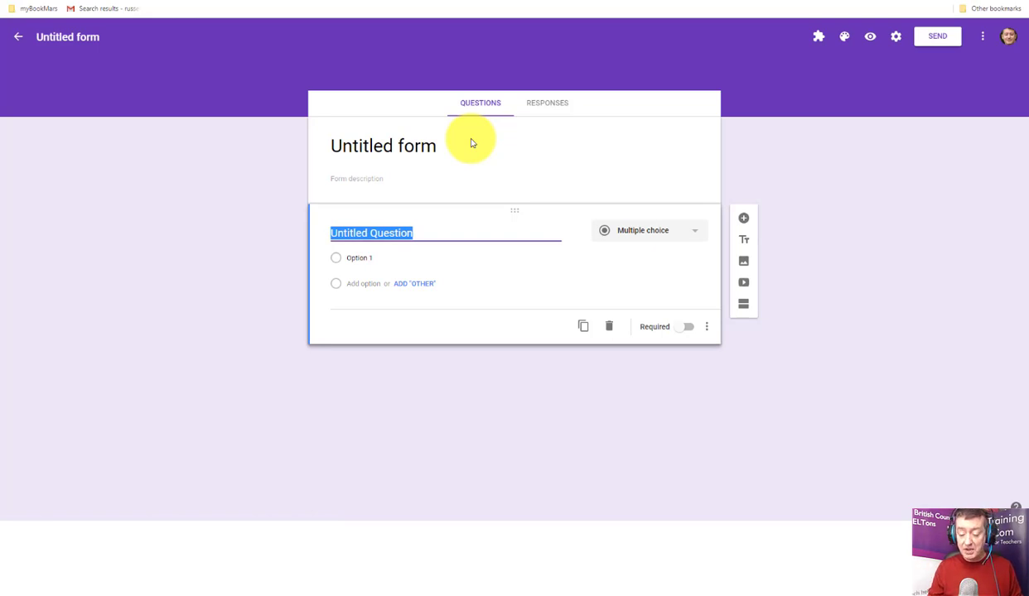
left_click(743, 282)
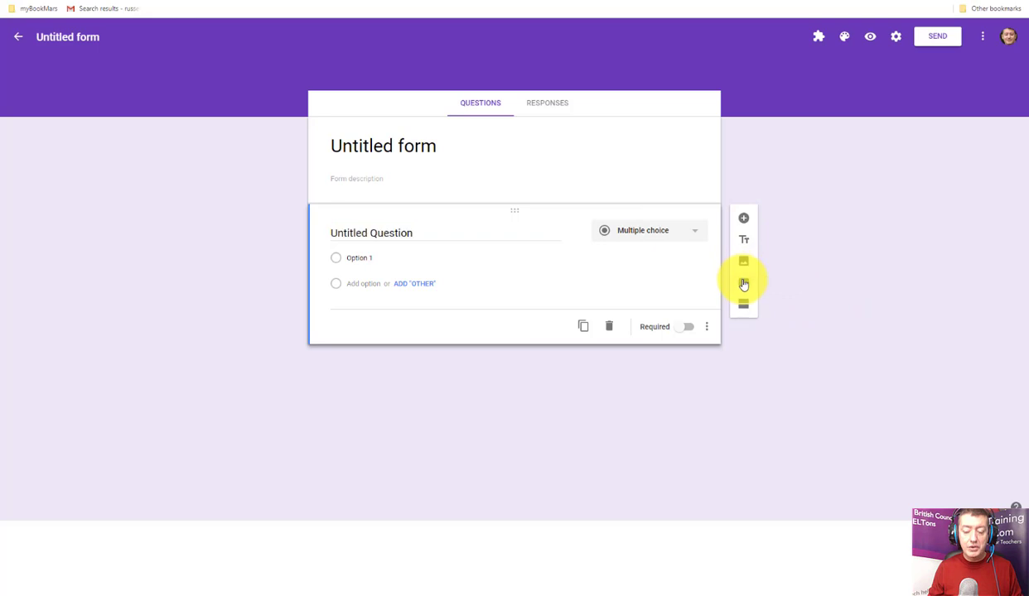
left_click(308, 170)
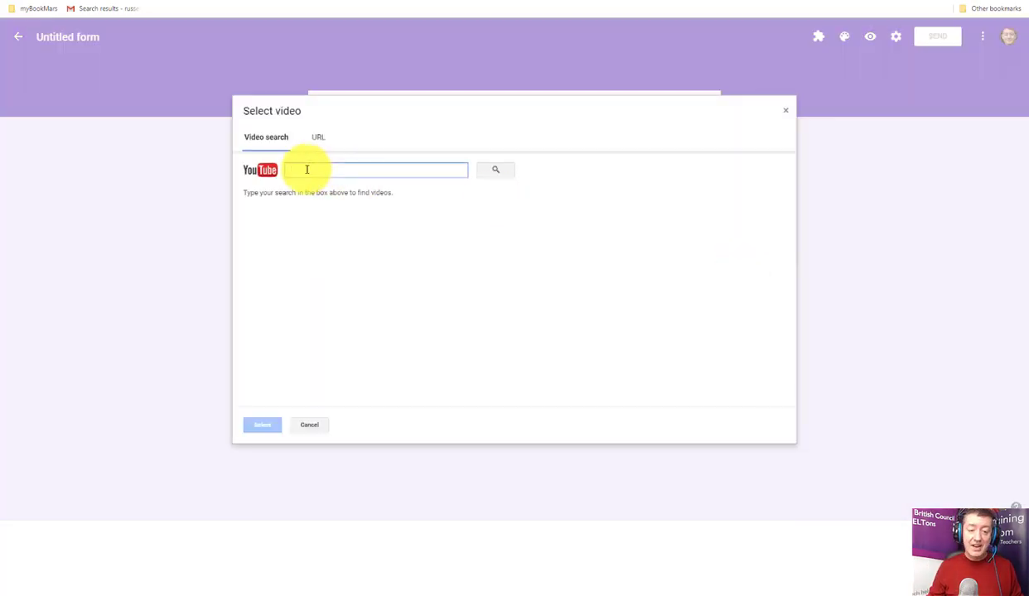
left_click(317, 139)
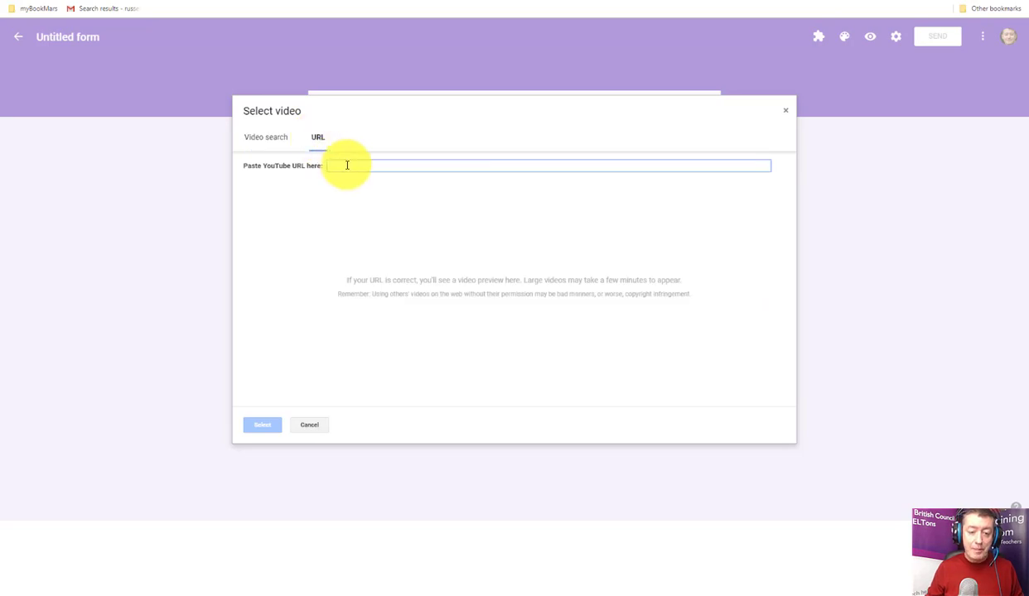
type("http://www.youtube.com/watch?v=EaIJrgi2HxQ")
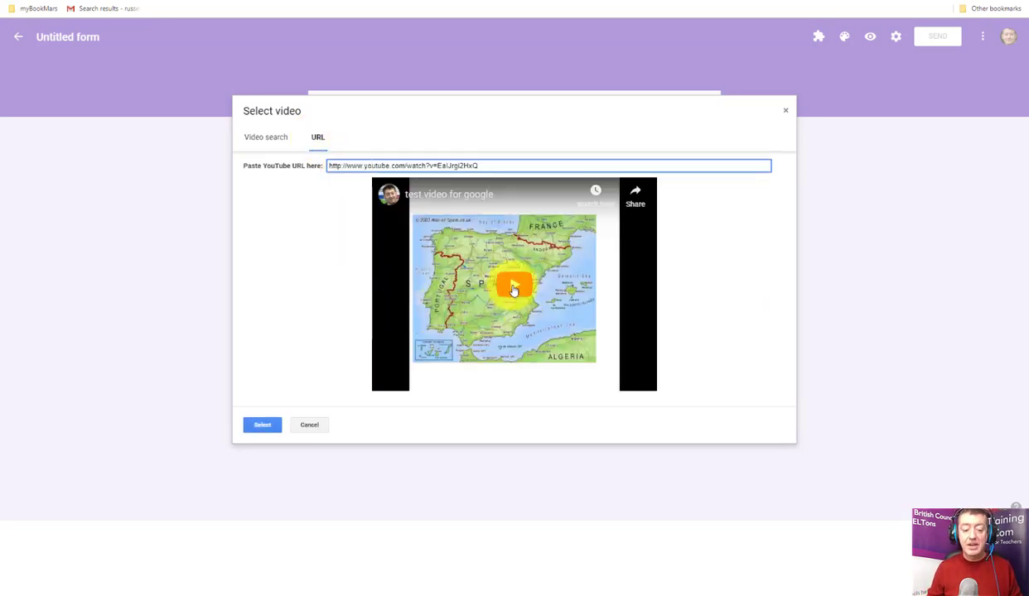
left_click(259, 423)
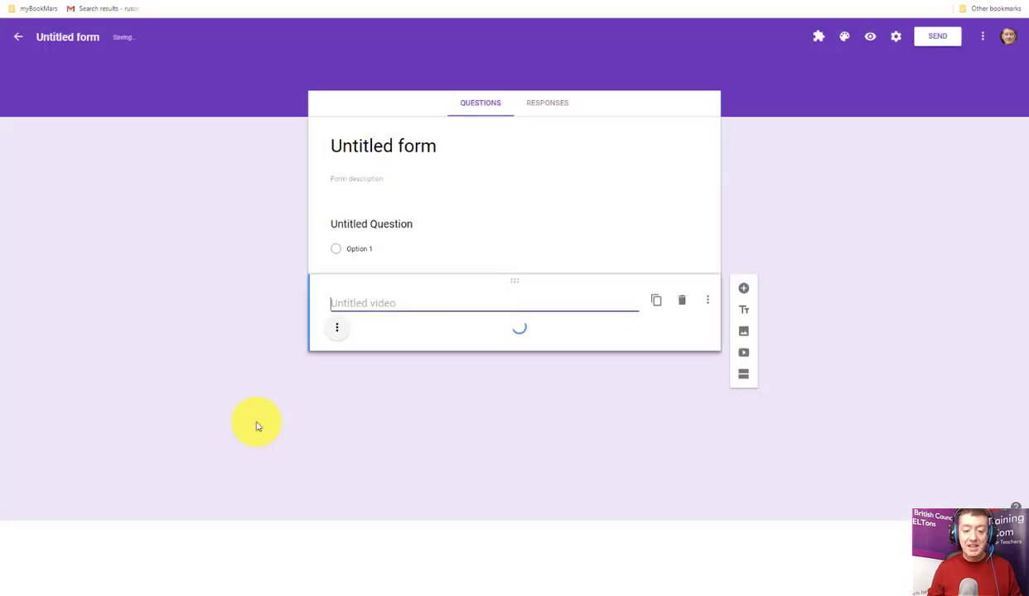
Centre-align the inserted video in the form and enlarge it.
left_click(337, 330)
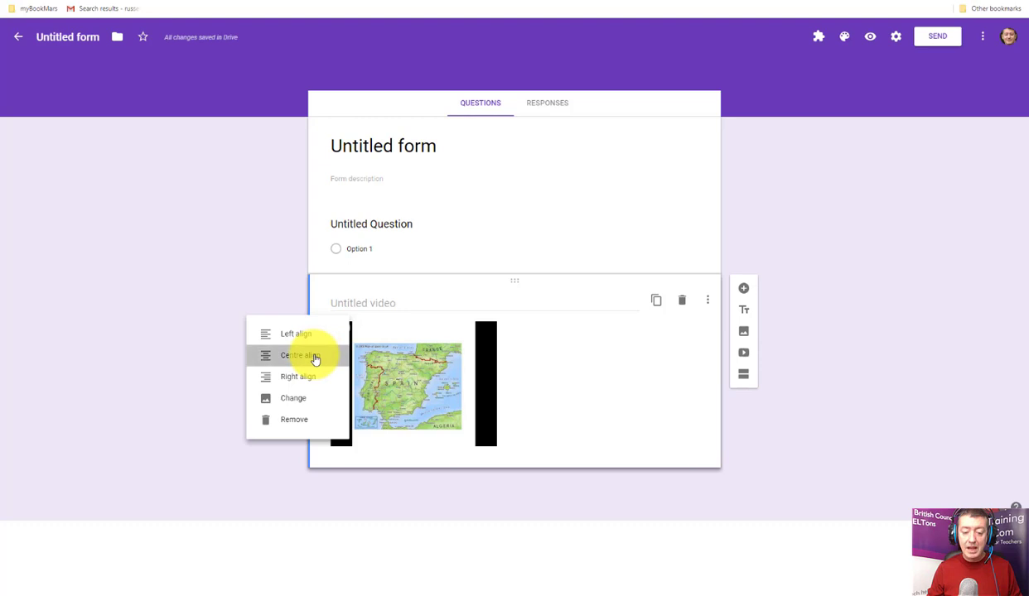
left_click(315, 357)
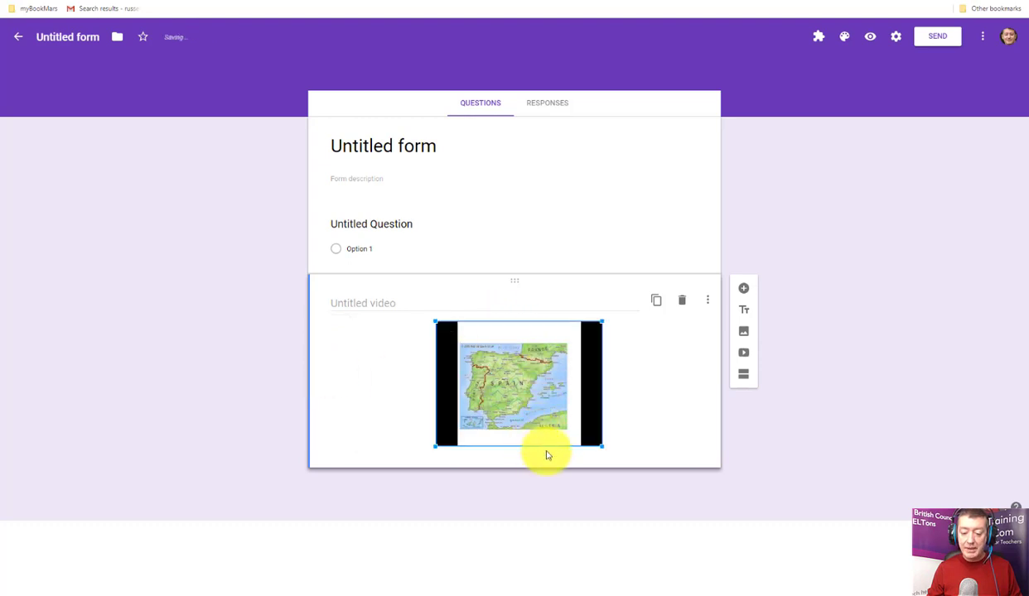
left_click_drag(602, 446, 642, 504)
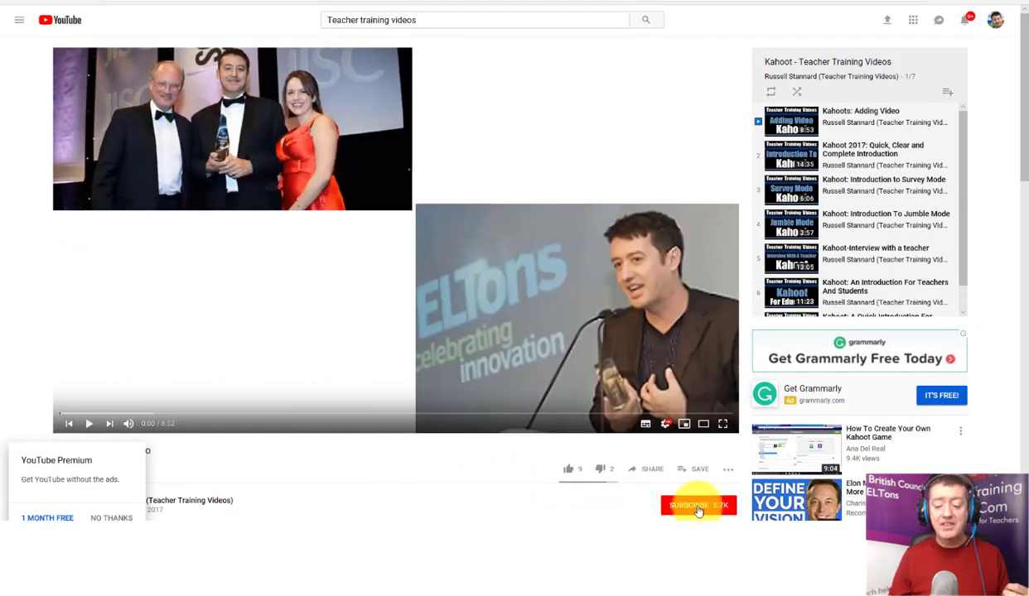
Subscribe to the Teacher Training Videos channel on YouTube and switch to the TeacherTrainingVideos.com website.
left_click(699, 509)
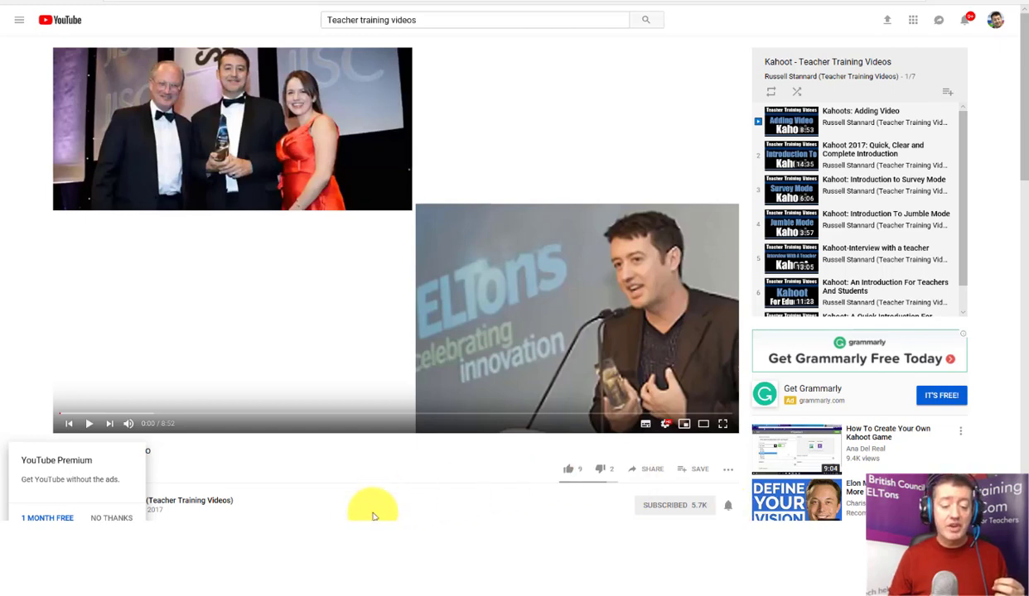
mouse_move(356, 510)
left_click(400, 505)
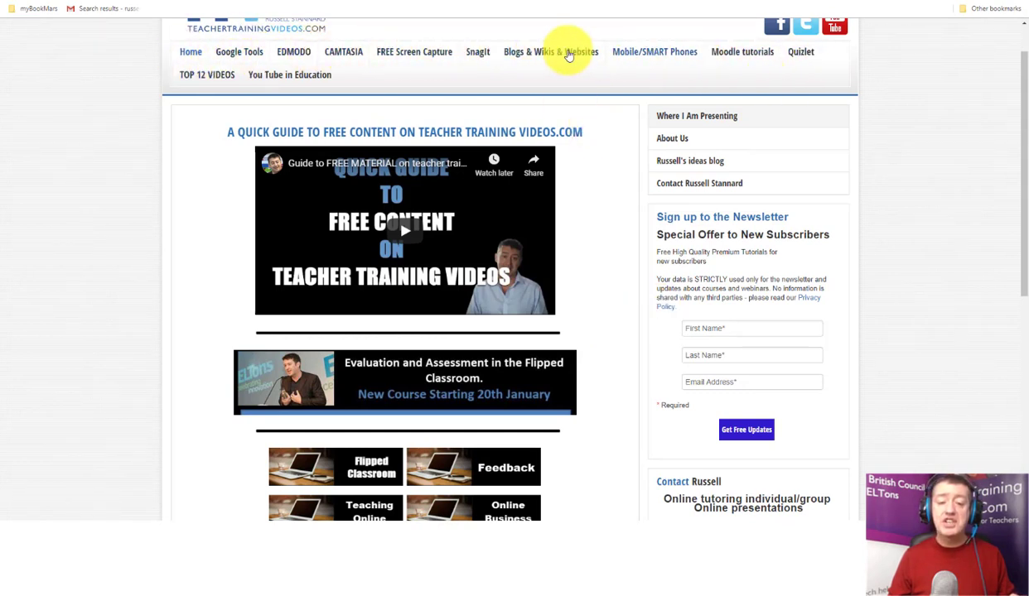
View the website's SnagIt tutorial page, return to the home page and examine its free content categories and newsletter sign-up.
left_click(476, 53)
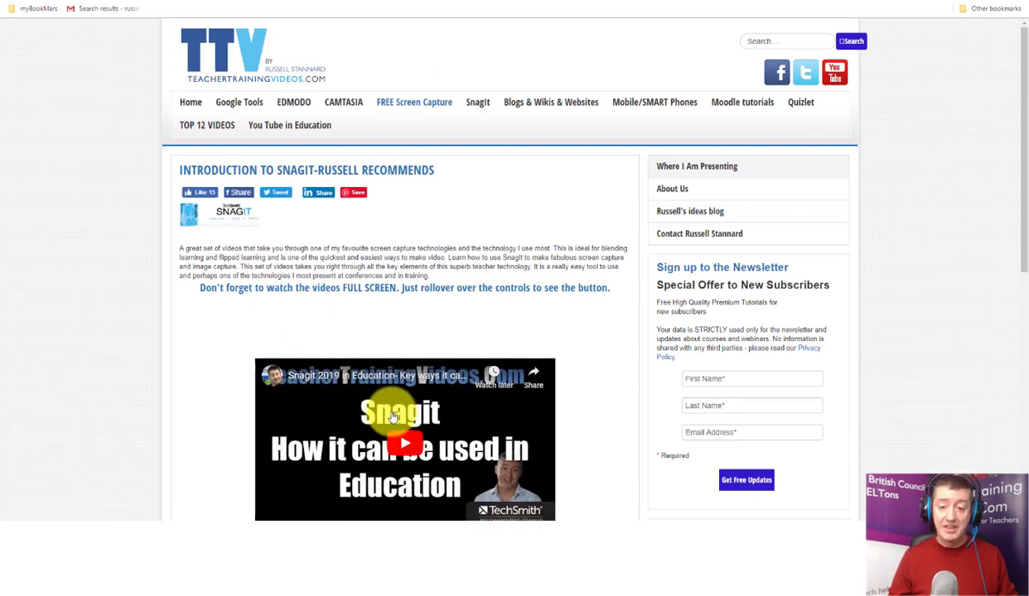
left_click(191, 104)
left_click_drag(1024, 156, 803, 322)
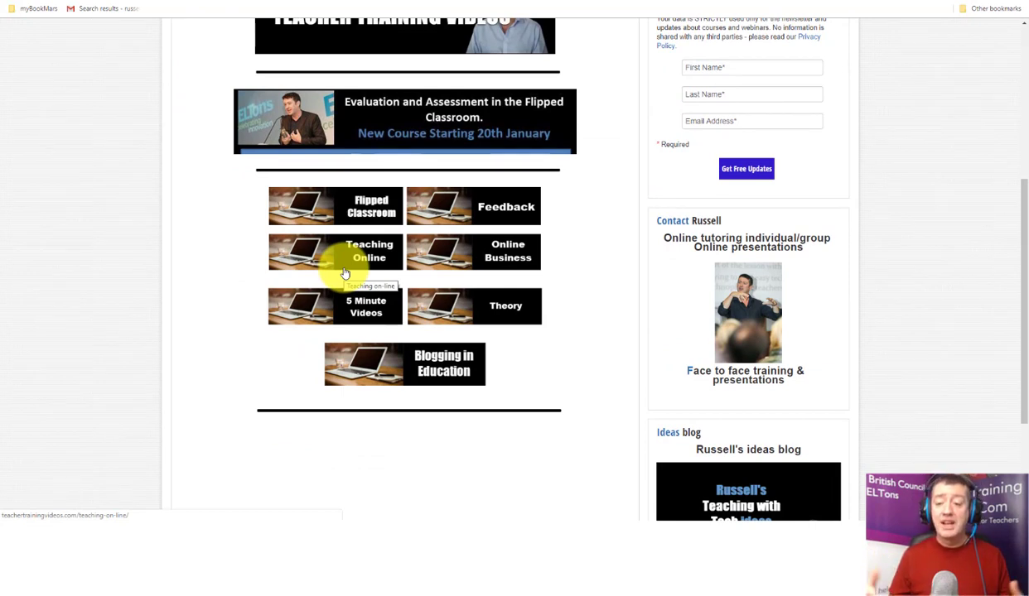
left_click_drag(1013, 214, 728, 169)
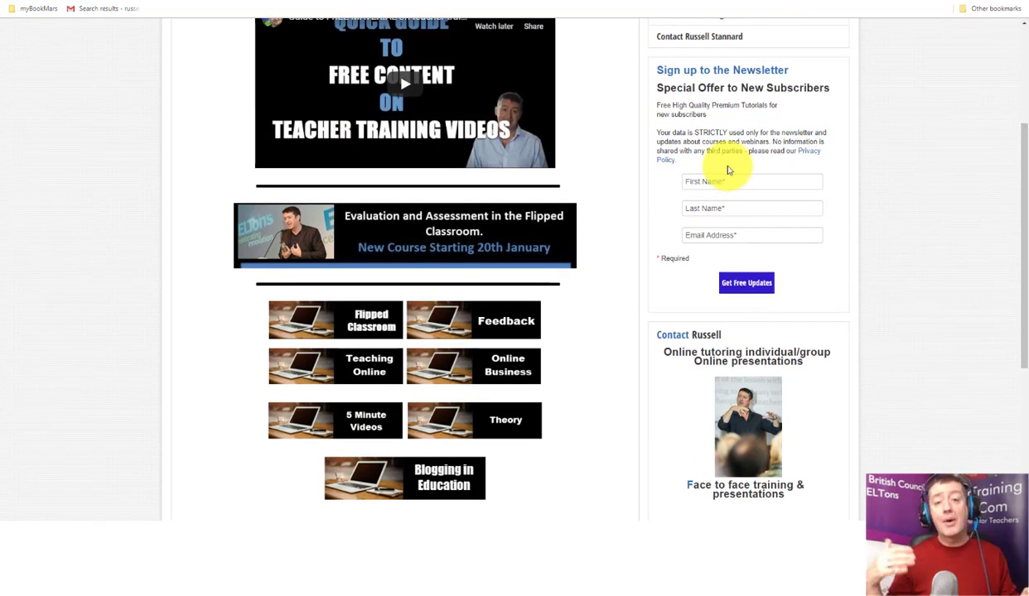